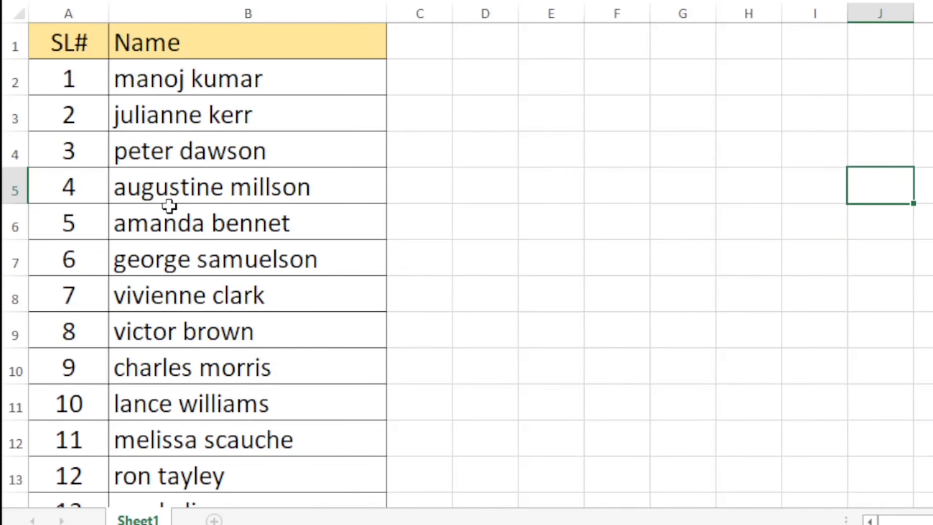
Step: Convert the B3 name to upper case (Ctrl+Shift+U) and the B4 name to proper case (Ctrl+Shift+P)
left_click(182, 82)
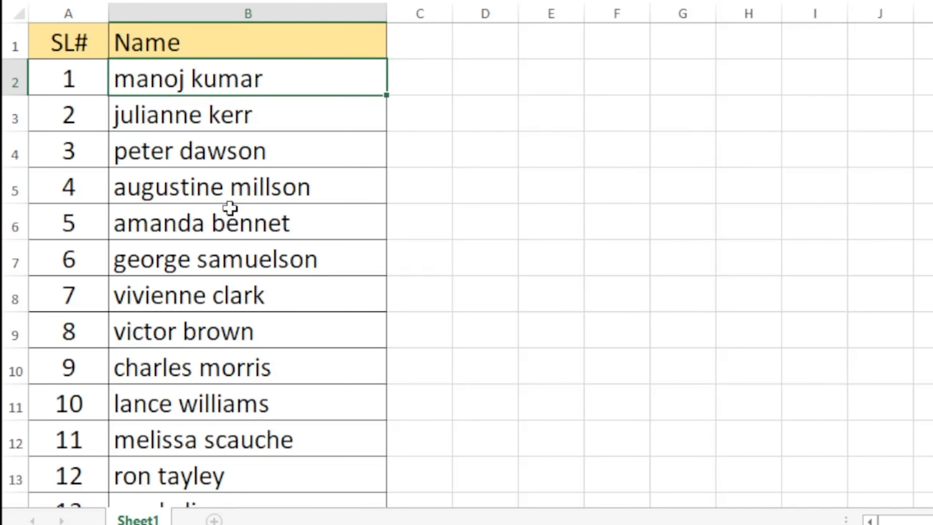
left_click(230, 208)
left_click(180, 389)
scroll(179, 392, "down", 1)
scroll(239, 330, "up", 1)
left_click(267, 157)
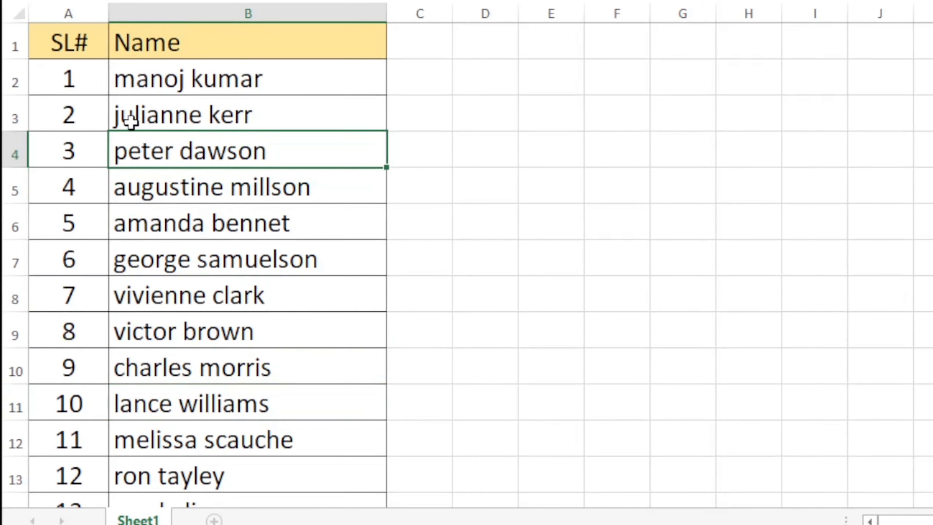
left_click(131, 120)
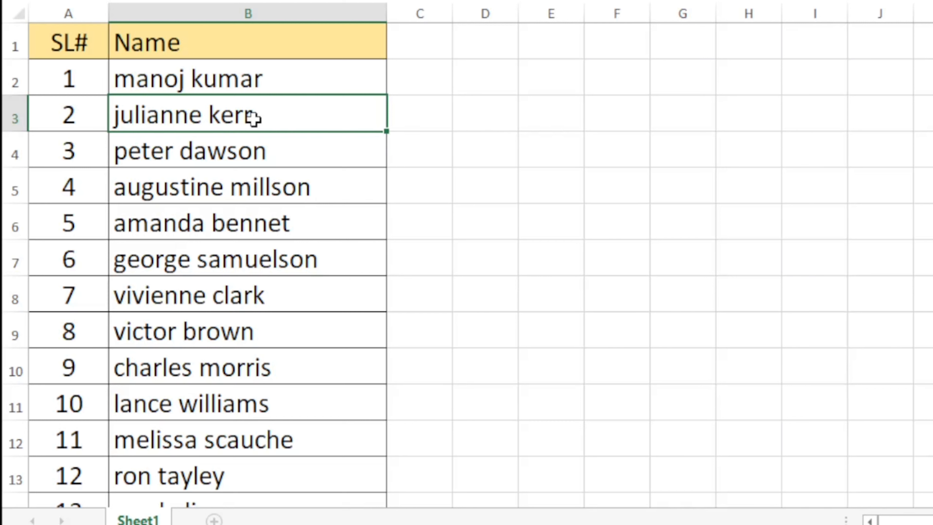
key("ctrl+shift+u")
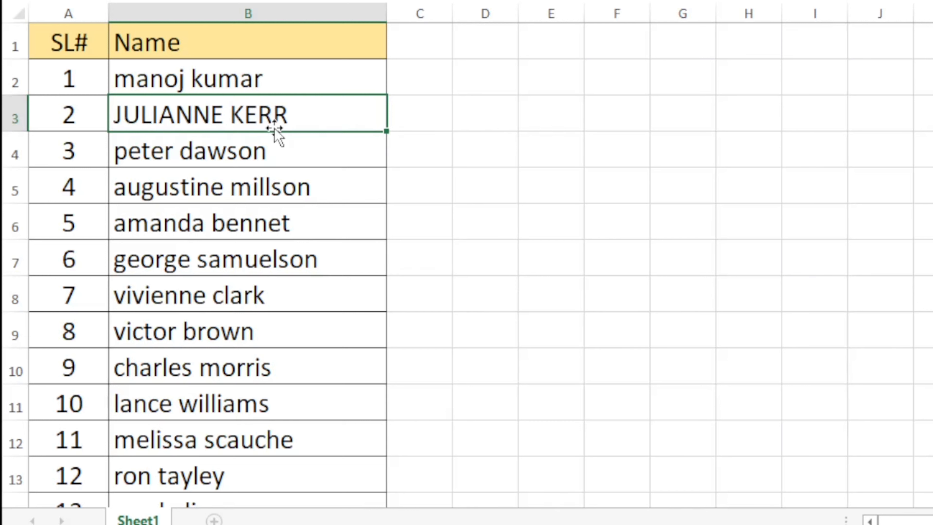
left_click(220, 154)
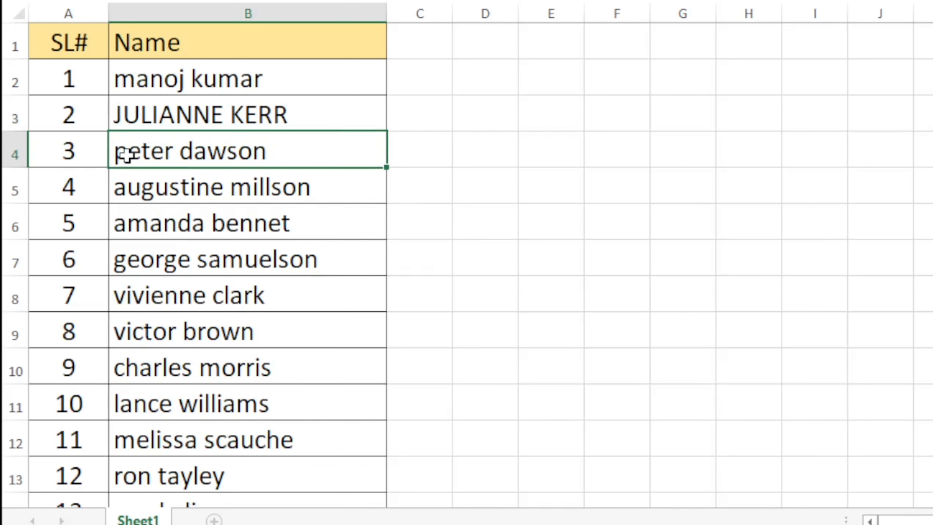
key("ctrl+shift+p")
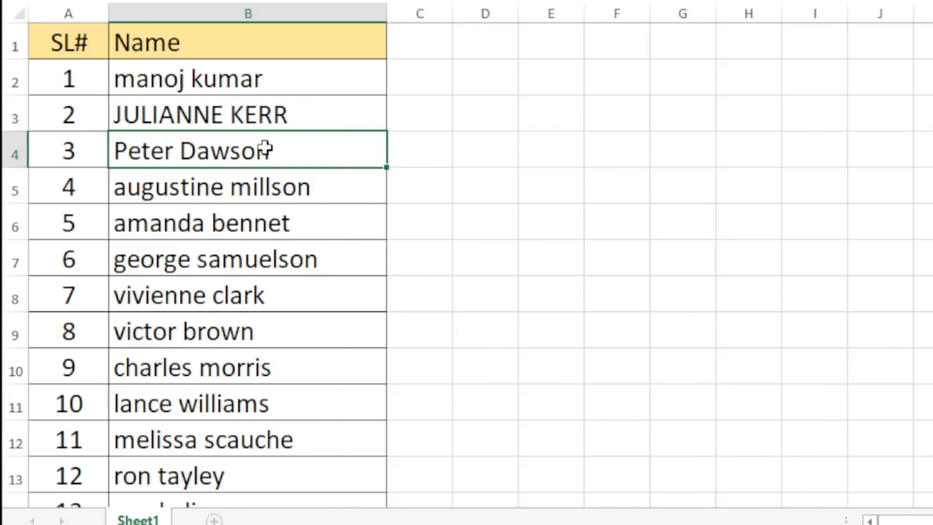
Step: Toggle the B3 name between lower (Ctrl+Shift+L) and upper (Ctrl+Shift+U) case, ending in upper case
left_click(268, 83)
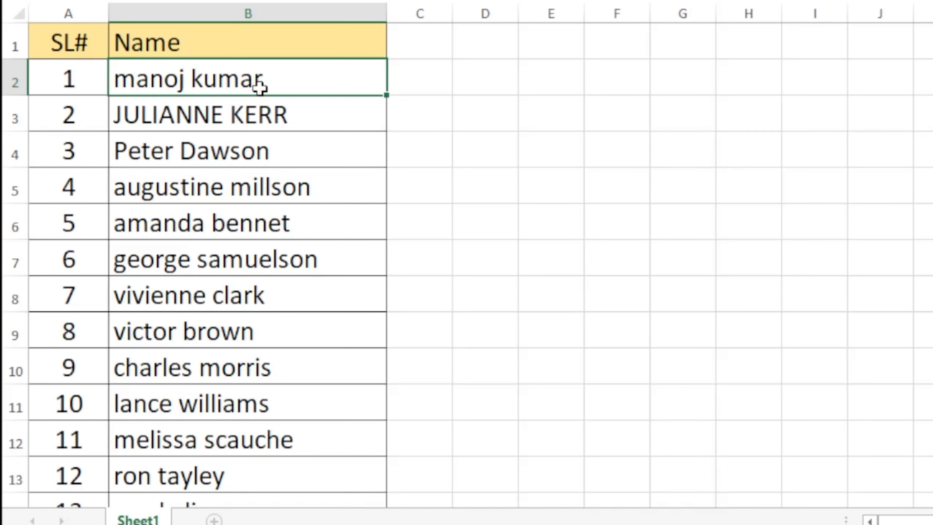
left_click(187, 123)
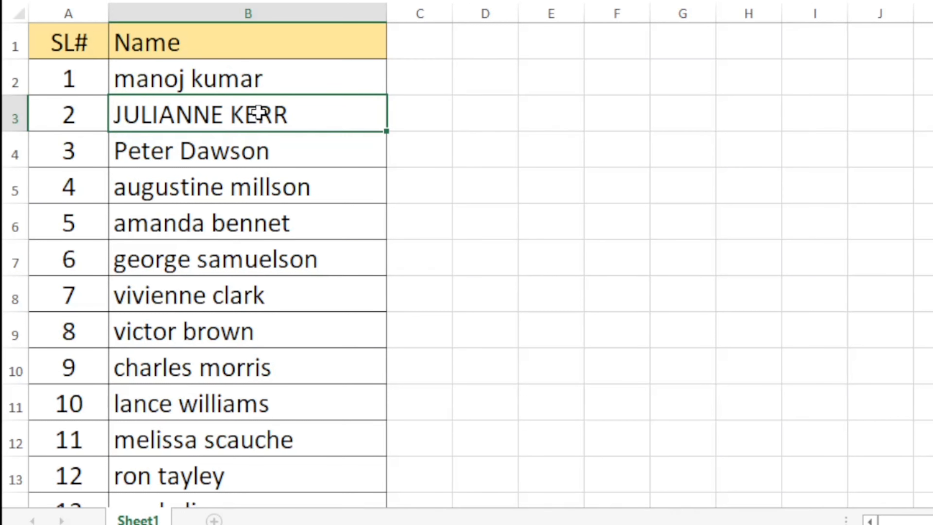
key("ctrl+shift+l")
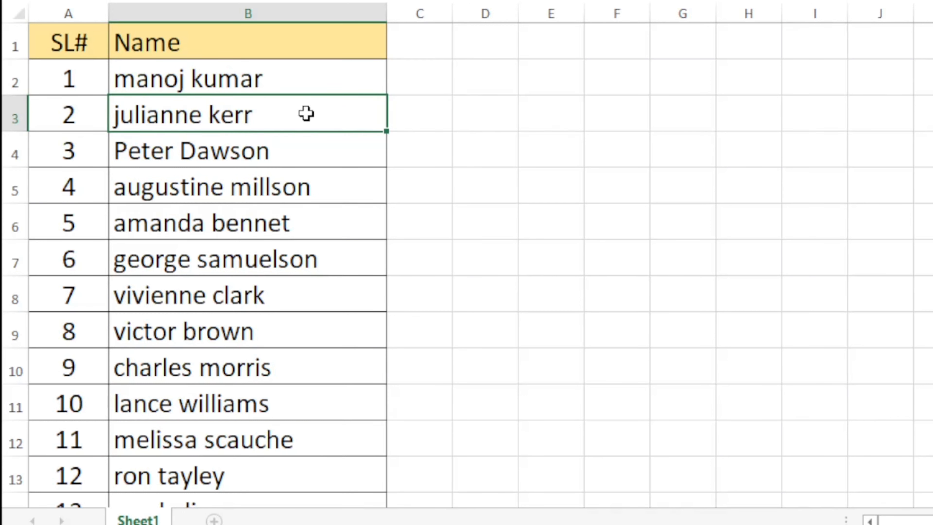
left_click(300, 82)
left_click(280, 135)
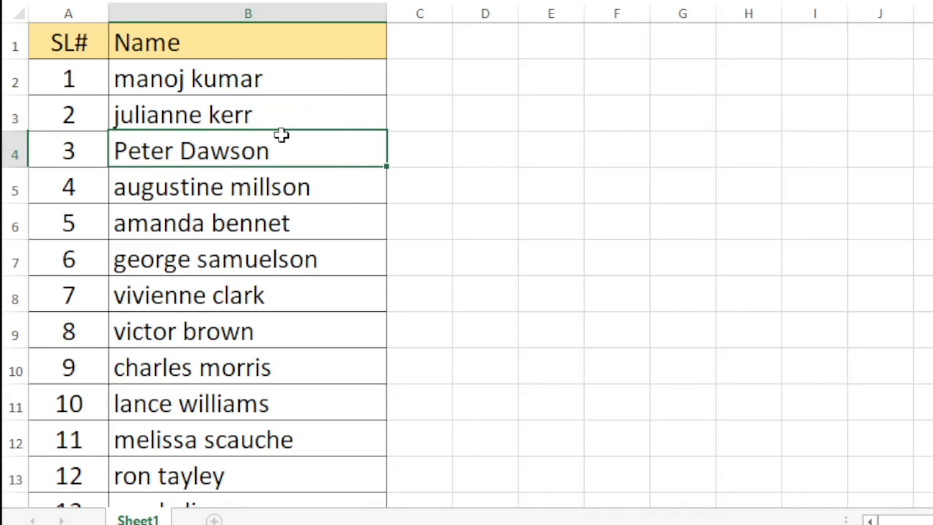
left_click(260, 191)
left_click(287, 112)
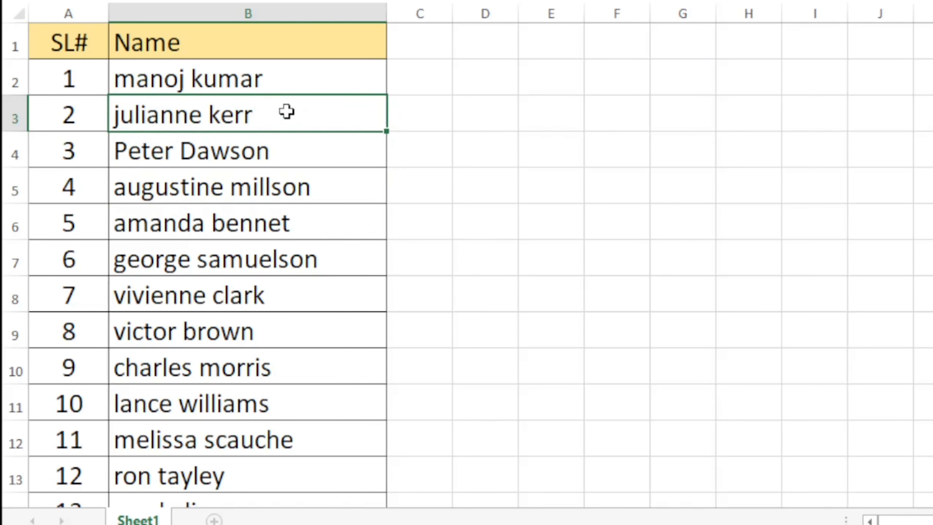
key("ctrl+shift+u")
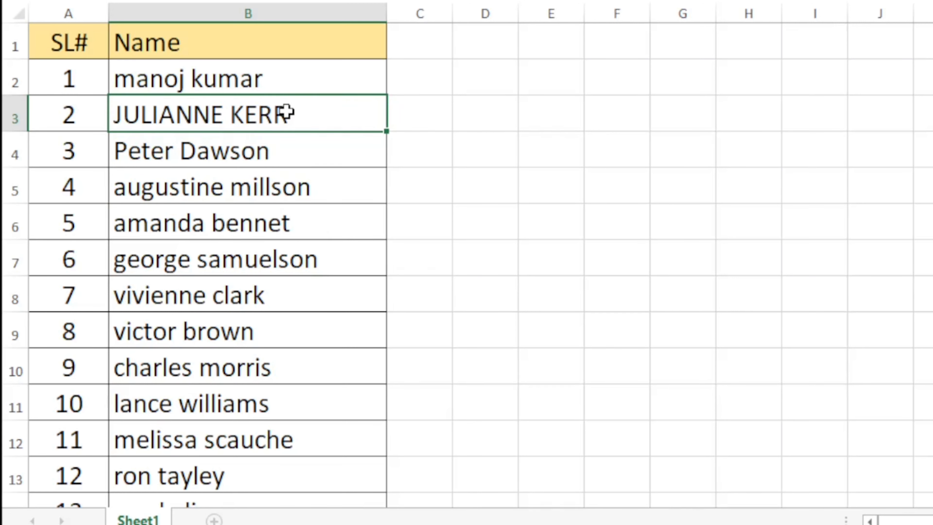
key("ctrl+shift+l")
key("ctrl+shift+u")
key("ctrl+shift+l")
key("ctrl+shift+u")
Step: Check the casing of the names in B5, B2, B4 and B10
left_click(291, 189)
left_click(307, 78)
left_click(267, 149)
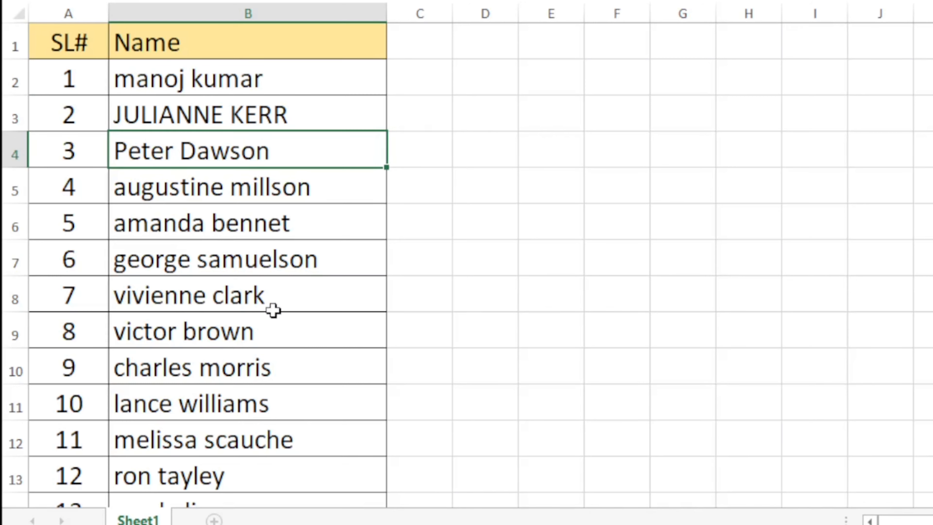
left_click(265, 362)
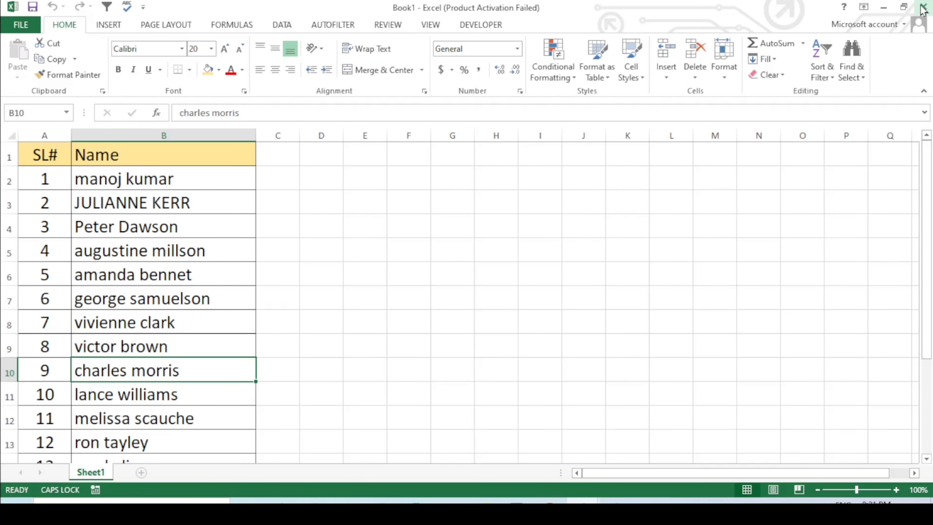
Step: Close Book1 without saving, then underline the B3 name in the xlsm workbook with Ctrl+U
left_click(922, 7)
left_click(459, 279)
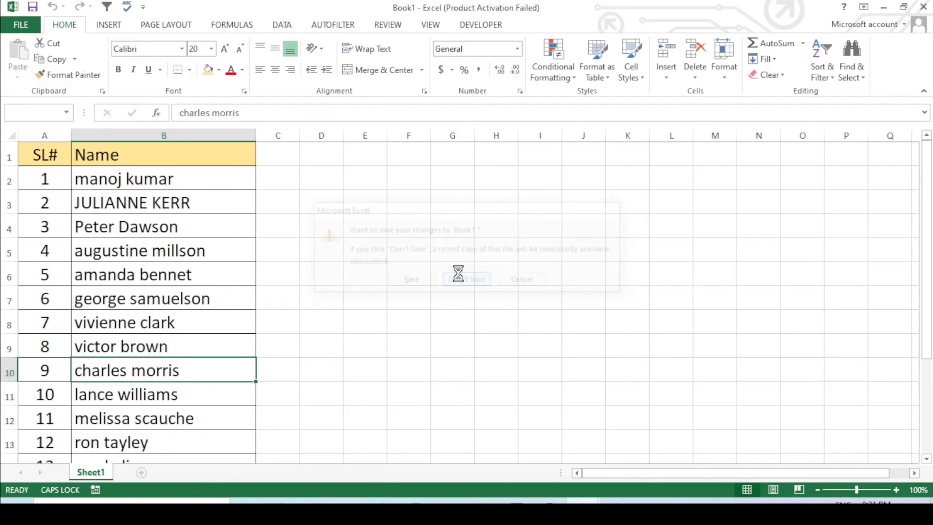
left_click(399, 272)
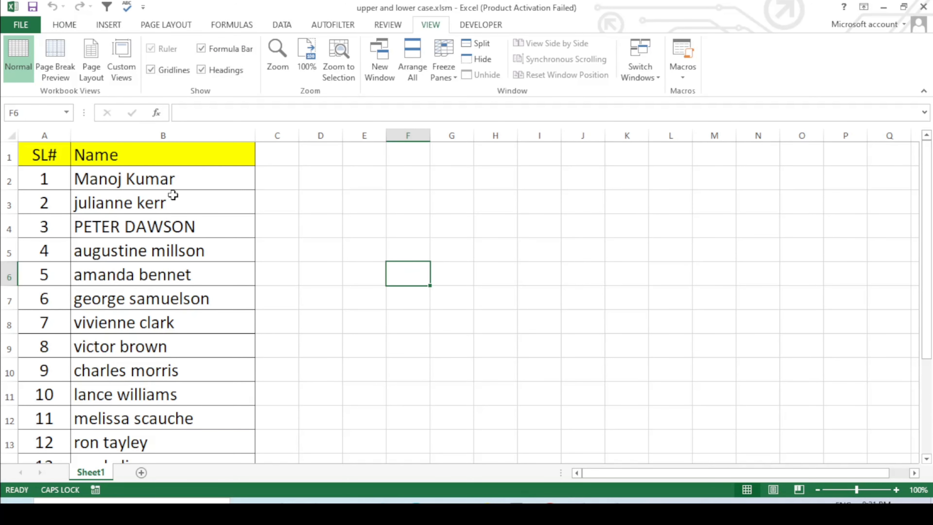
left_click(156, 184)
left_click(120, 271)
left_click(120, 322)
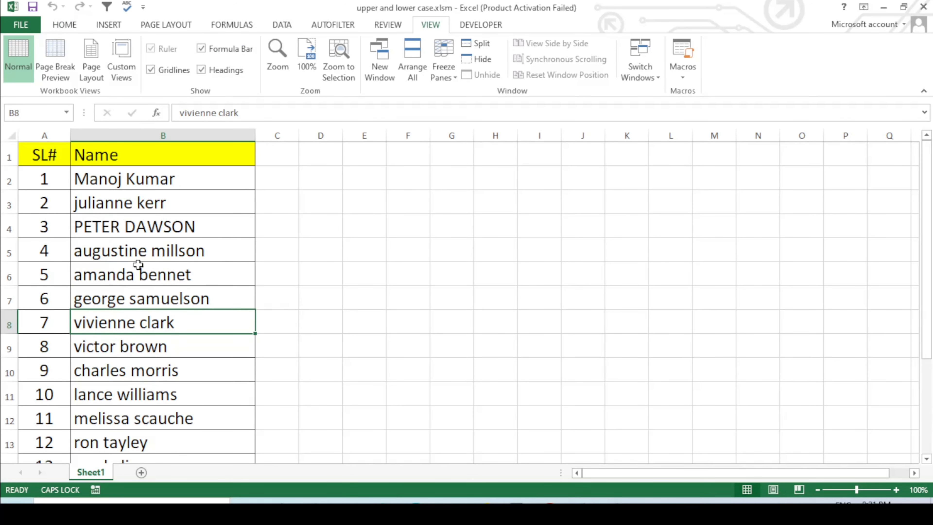
left_click(162, 205)
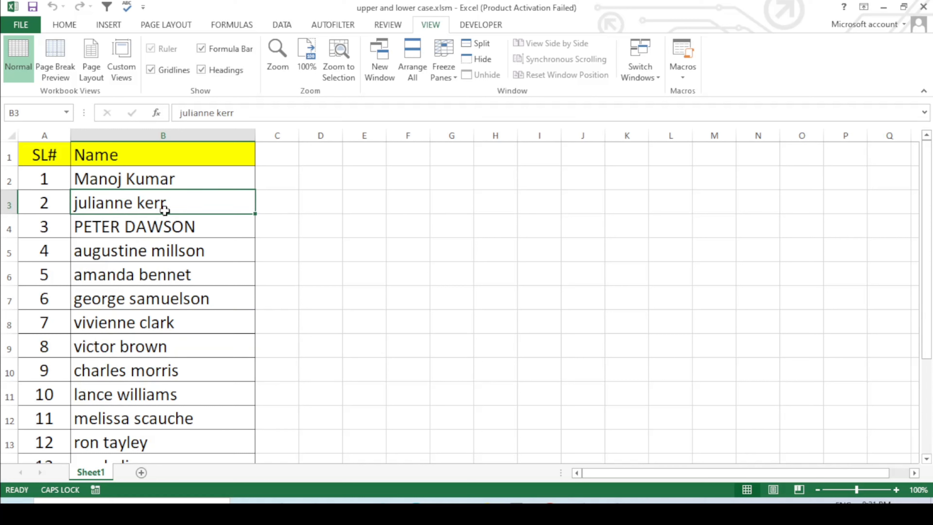
key("ctrl+u")
Step: Leave the File backstage and look over the names in column B, from B2 to B8
left_click(179, 181)
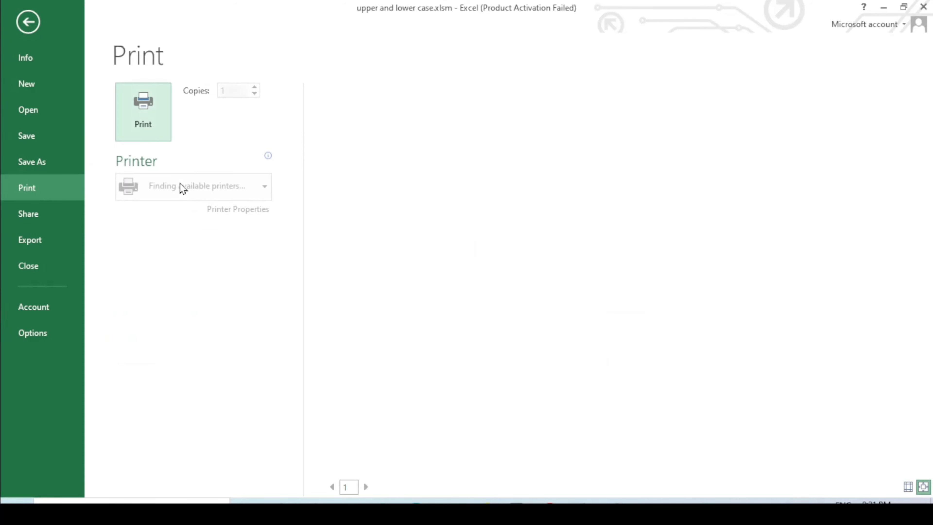
left_click(30, 26)
left_click(348, 191)
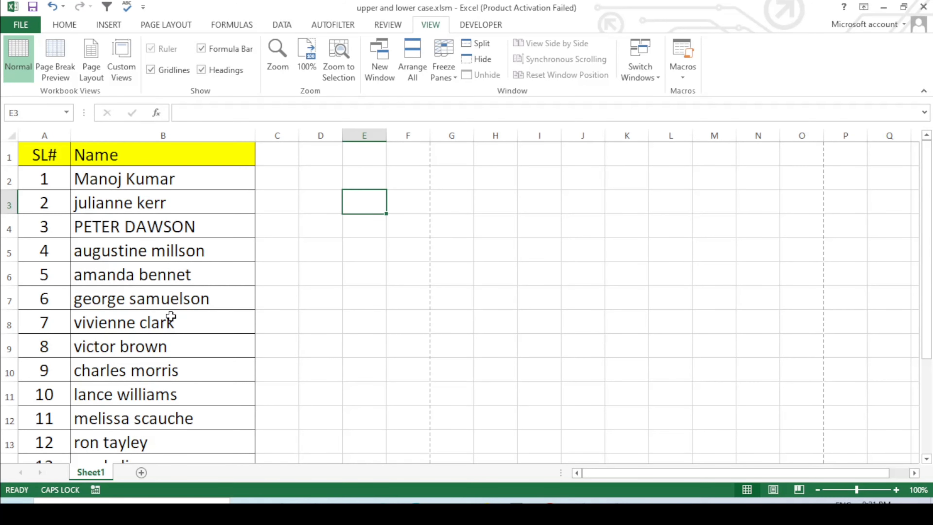
scroll(184, 318, "down", 3)
scroll(202, 319, "up", 3)
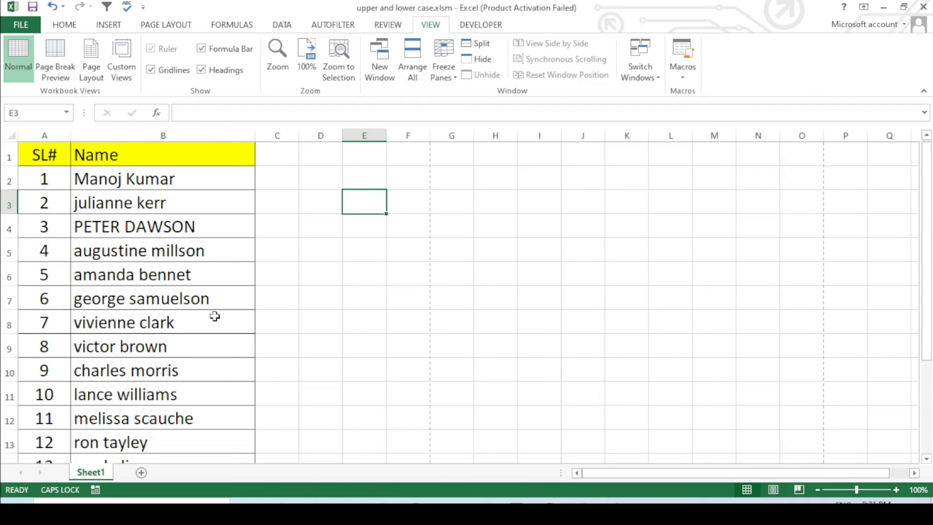
left_click(138, 312)
left_click(66, 26)
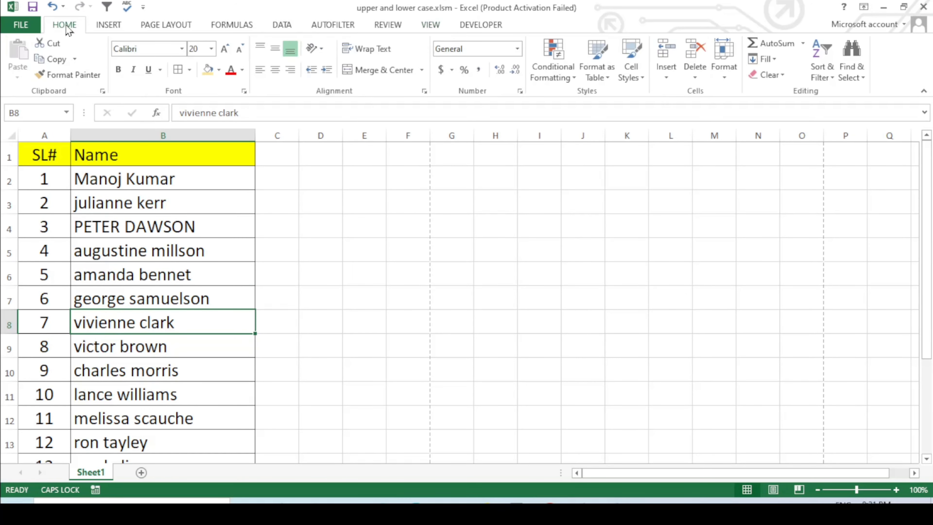
left_click(143, 251)
scroll(162, 368, "down", 2)
scroll(162, 368, "up", 2)
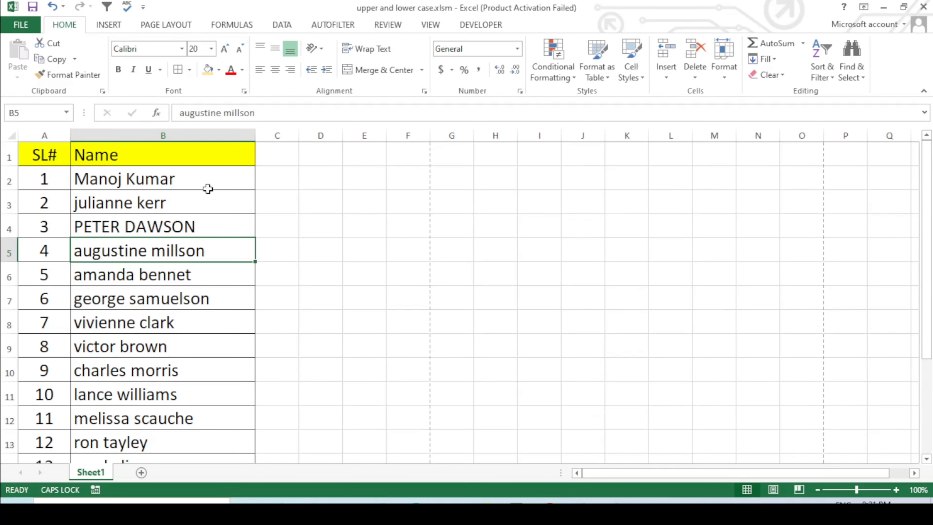
key("Up")
key("Up")
key("Up")
left_click(172, 291)
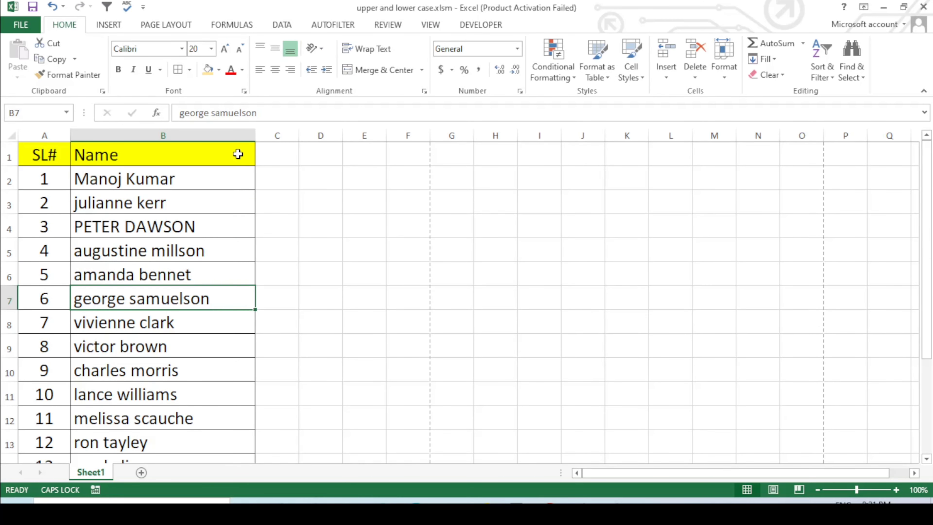
left_click(225, 135)
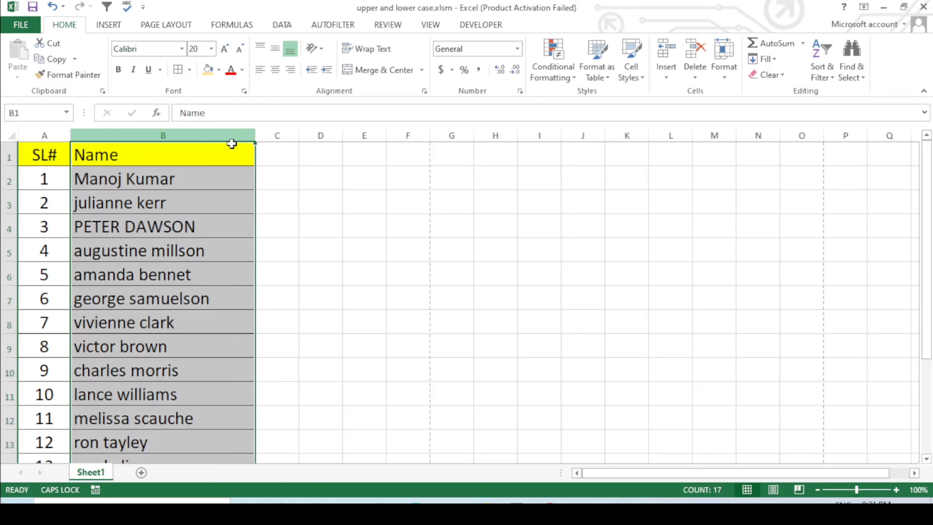
double_click(88, 75)
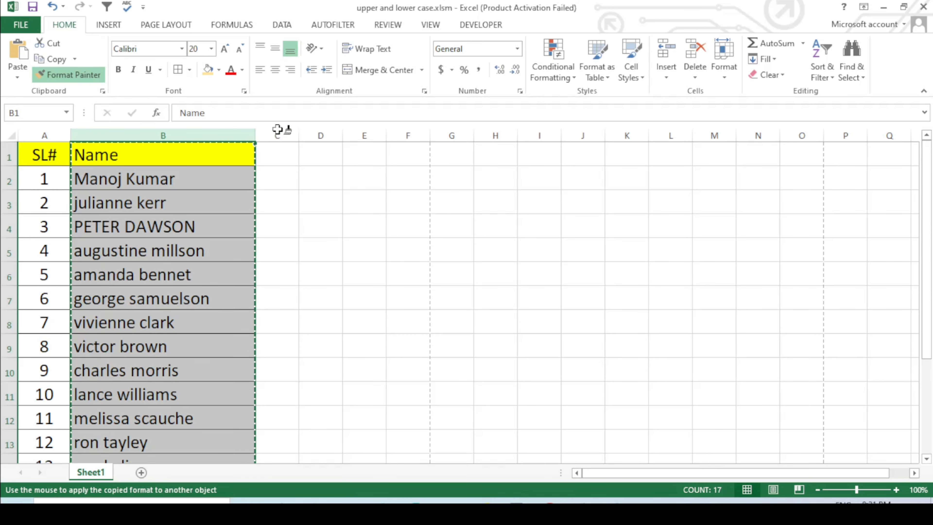
left_click(285, 136)
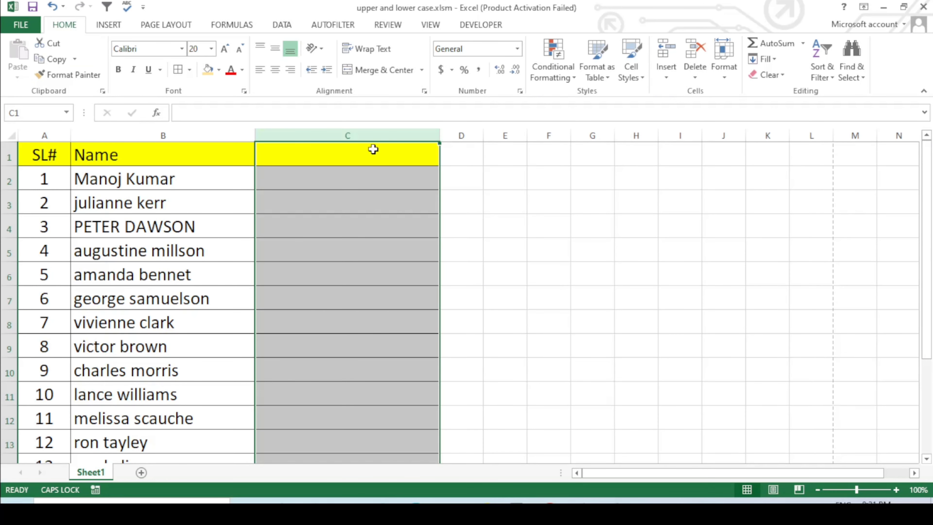
left_click(505, 185)
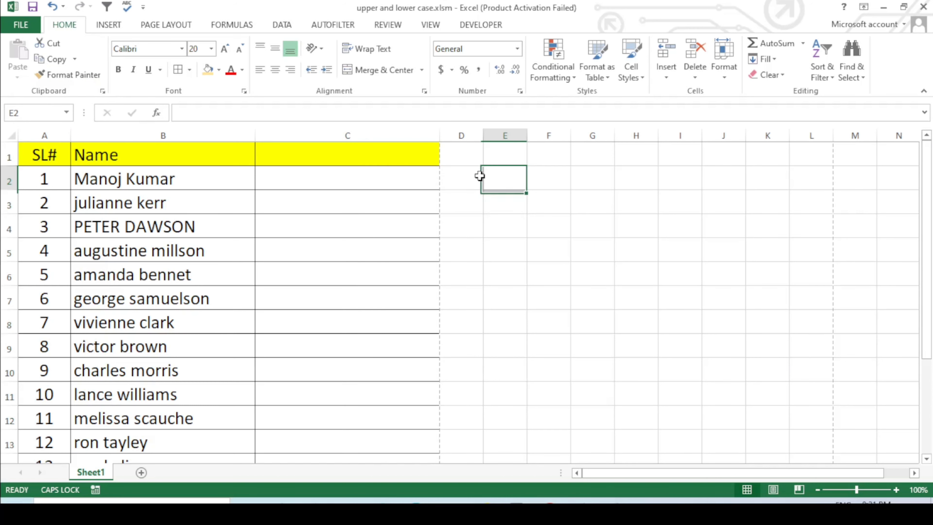
left_click(388, 136)
left_click(280, 223)
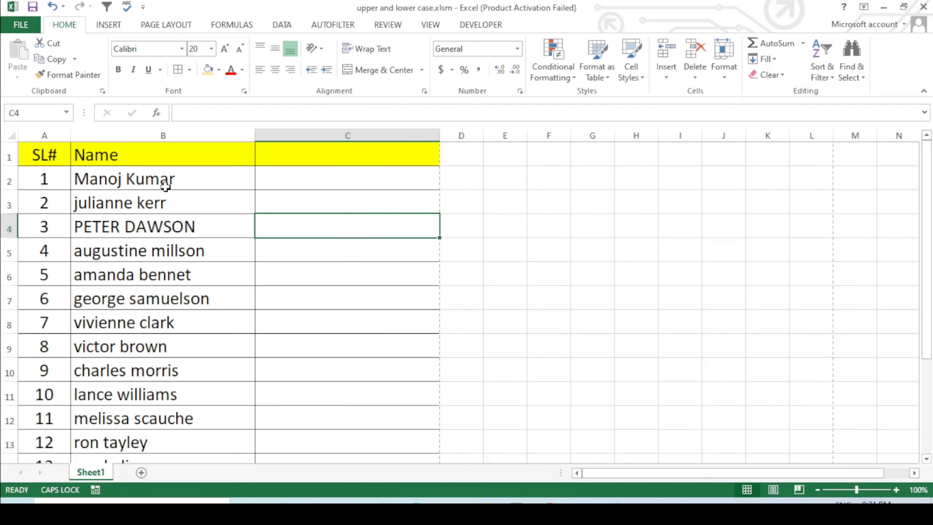
left_click(253, 175)
left_click(270, 177)
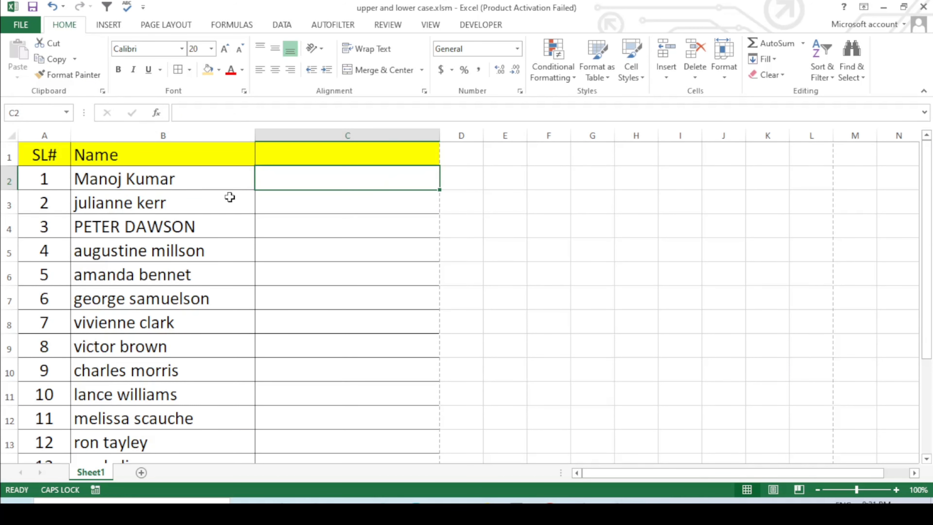
left_click(304, 221)
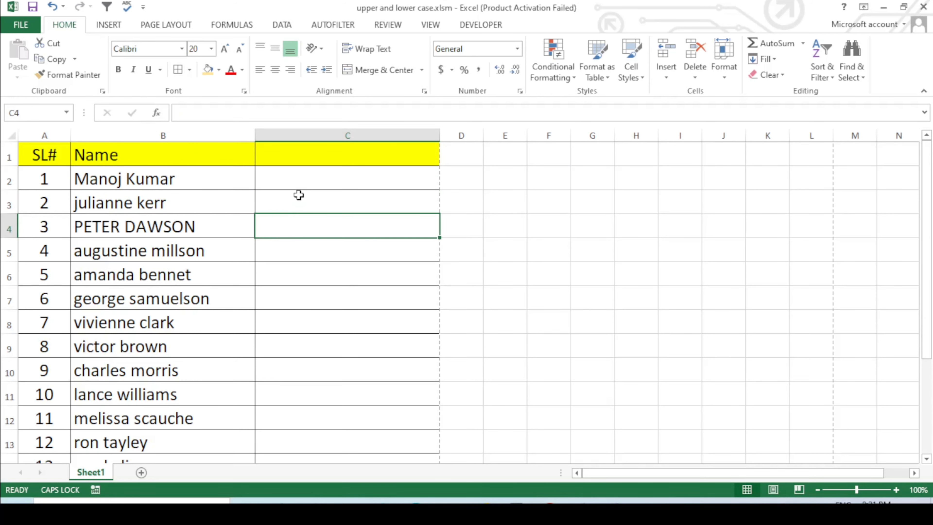
left_click(306, 183)
type("=")
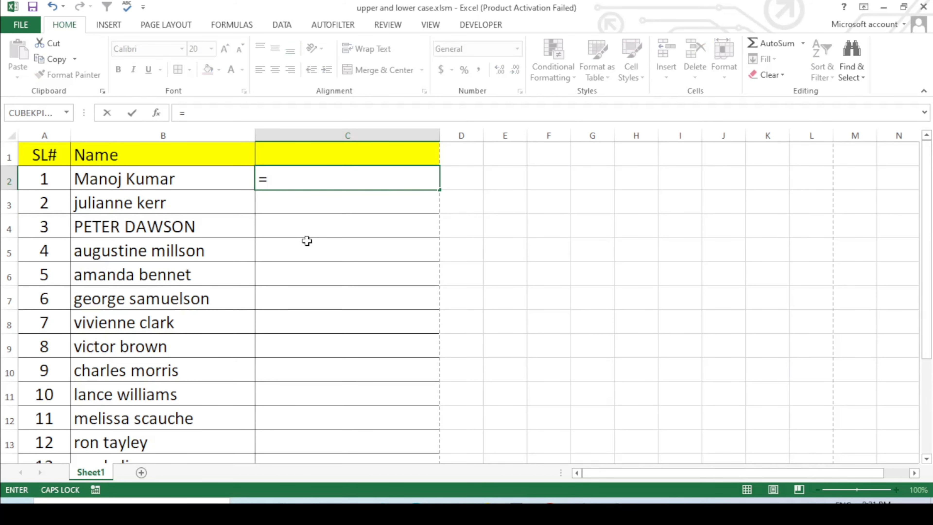
type("UP")
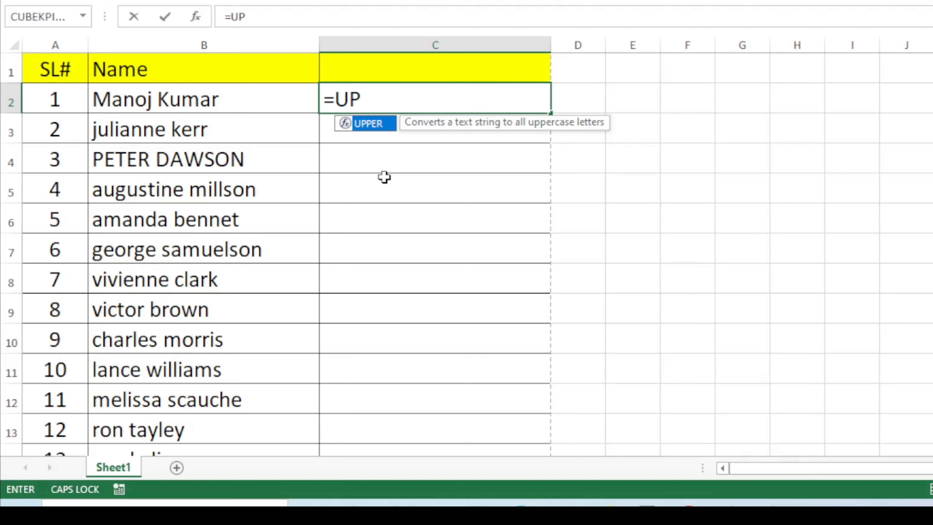
key("Tab")
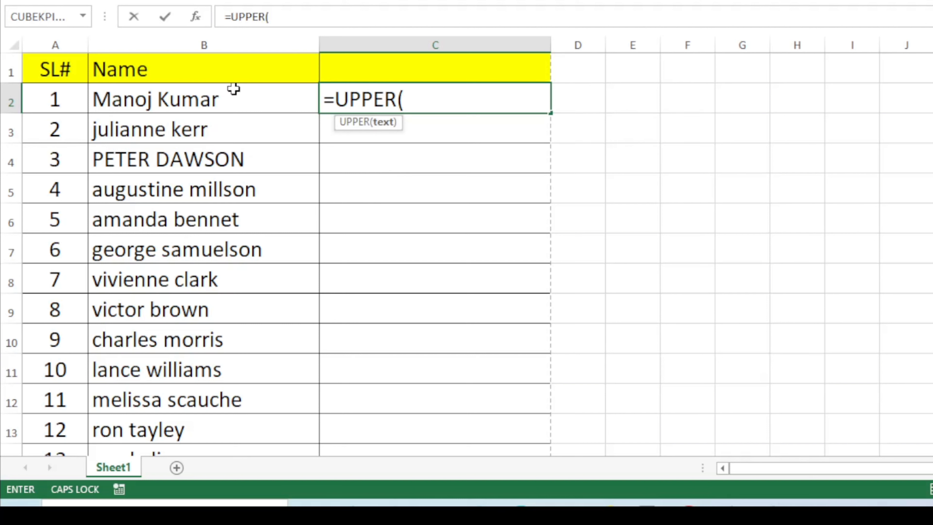
left_click(234, 89)
key("Return")
left_click(423, 108)
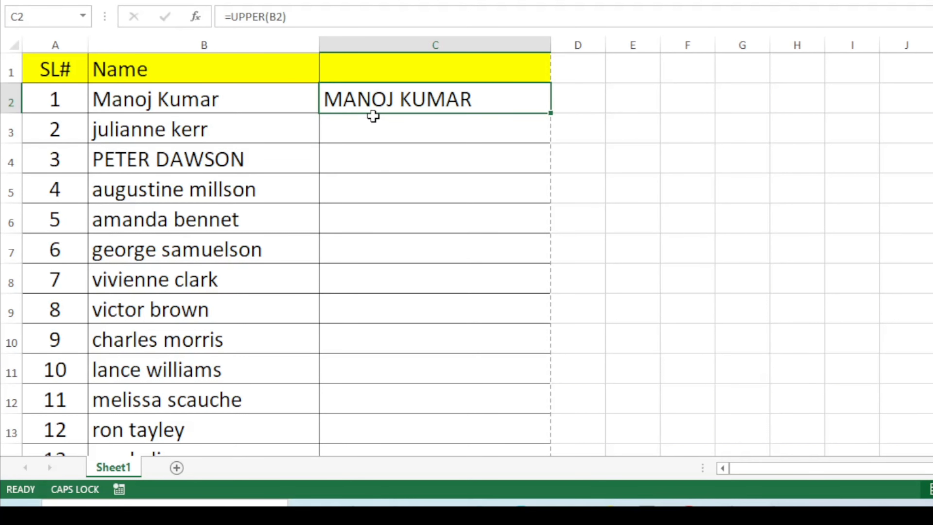
left_click(310, 104)
left_click(325, 99)
left_click_drag(198, 125, 199, 110)
left_click(332, 156)
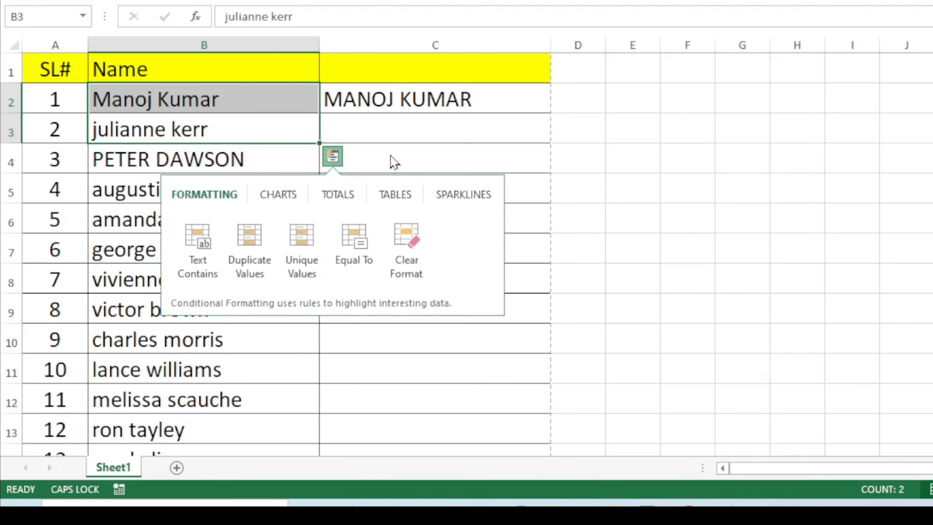
key("Escape")
left_click(406, 129)
left_click(433, 100)
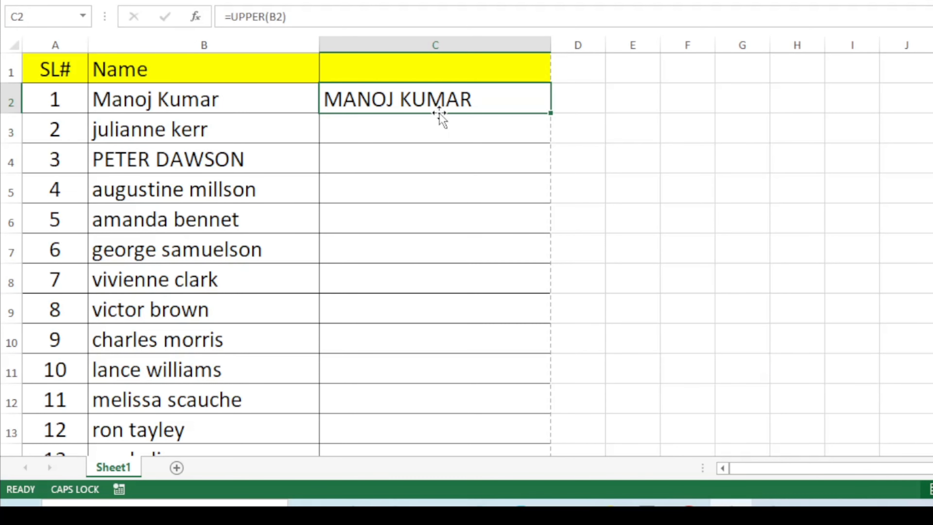
double_click(553, 112)
scroll(323, 426, "down", 1)
scroll(392, 369, "down", 2)
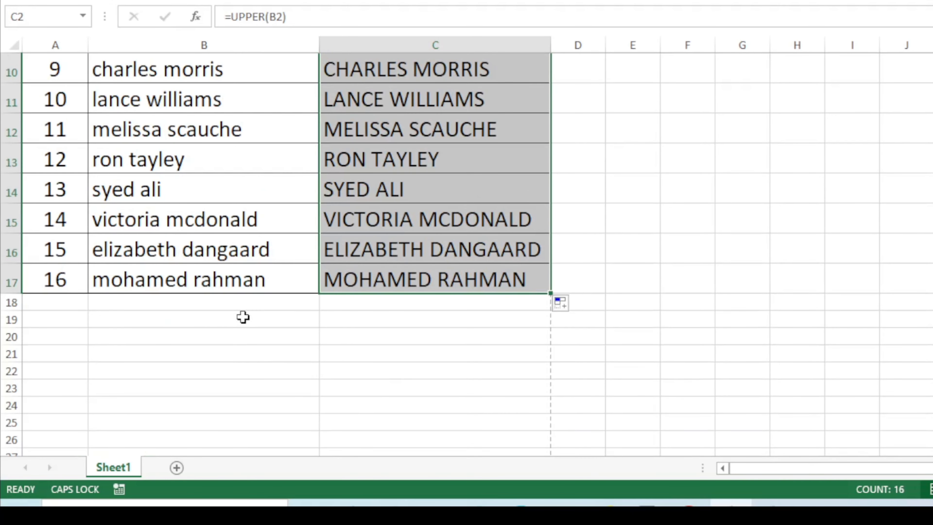
scroll(242, 317, "up", 3)
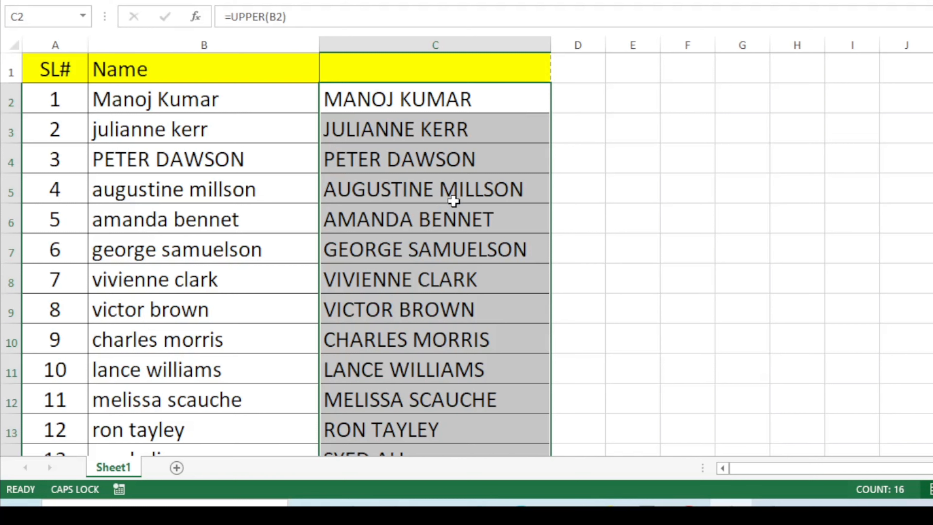
left_click(685, 168)
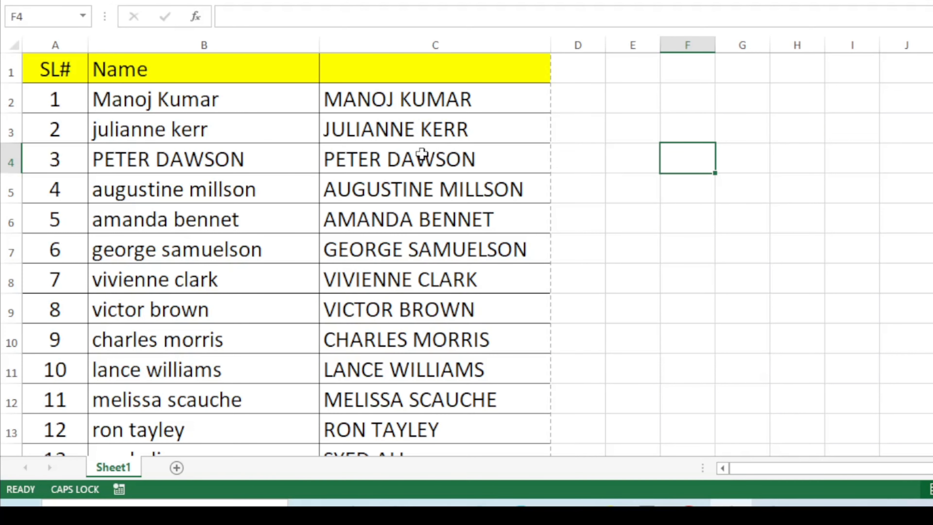
left_click(447, 99)
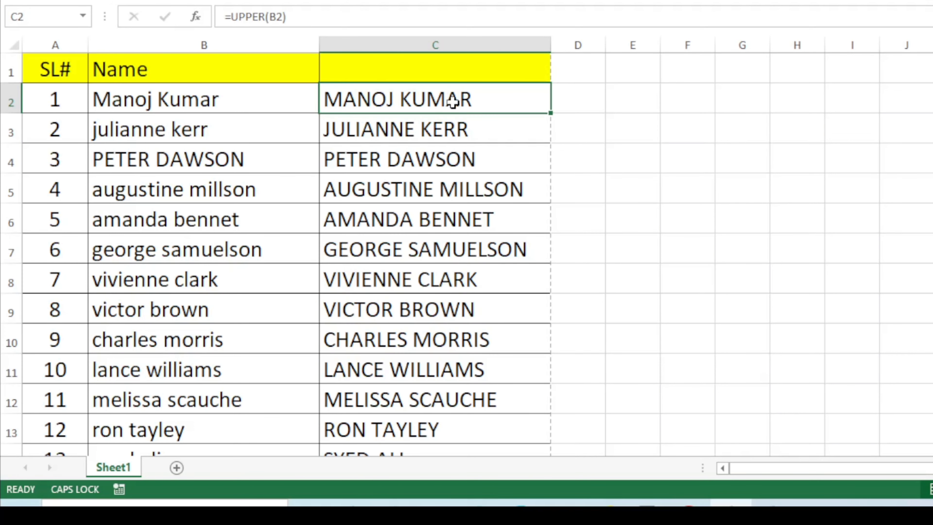
key("ctrl+shift+Down")
key("Delete")
scroll(453, 102, "up", 2)
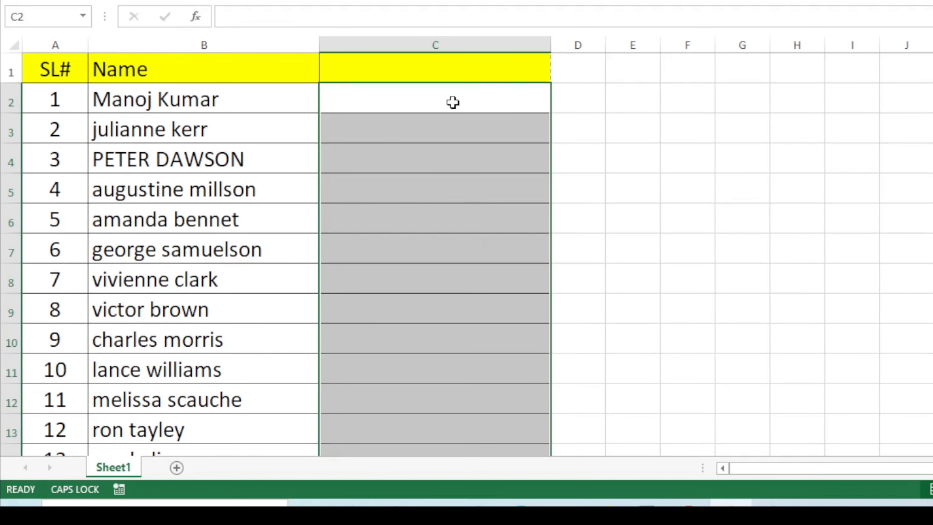
left_click(430, 282)
left_click(411, 107)
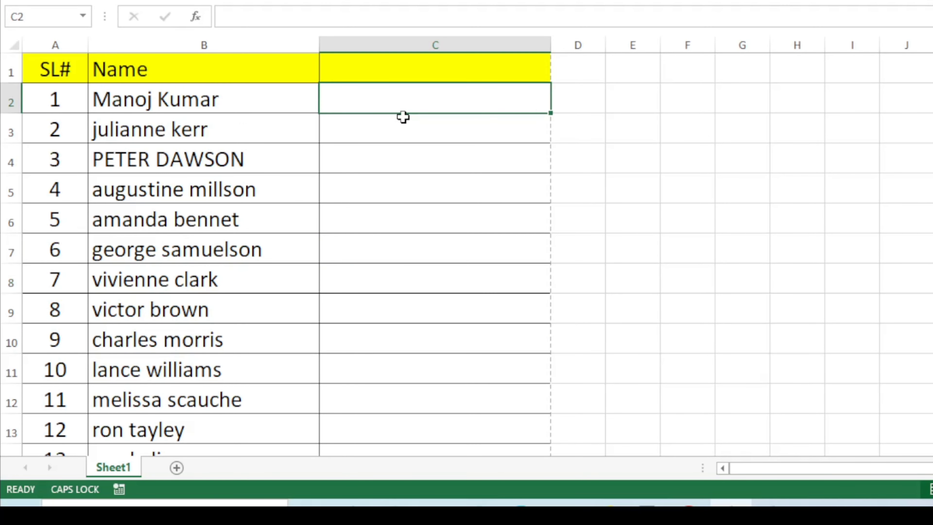
type("=")
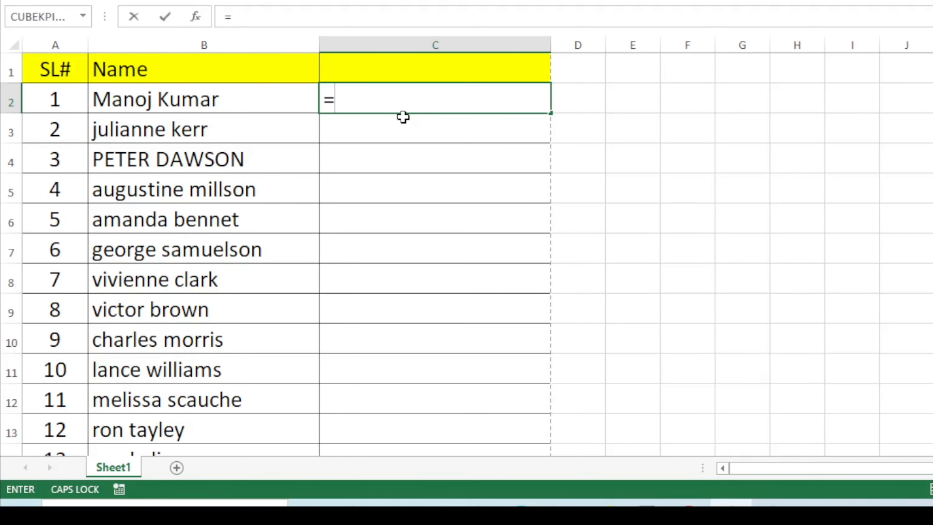
type("LOW")
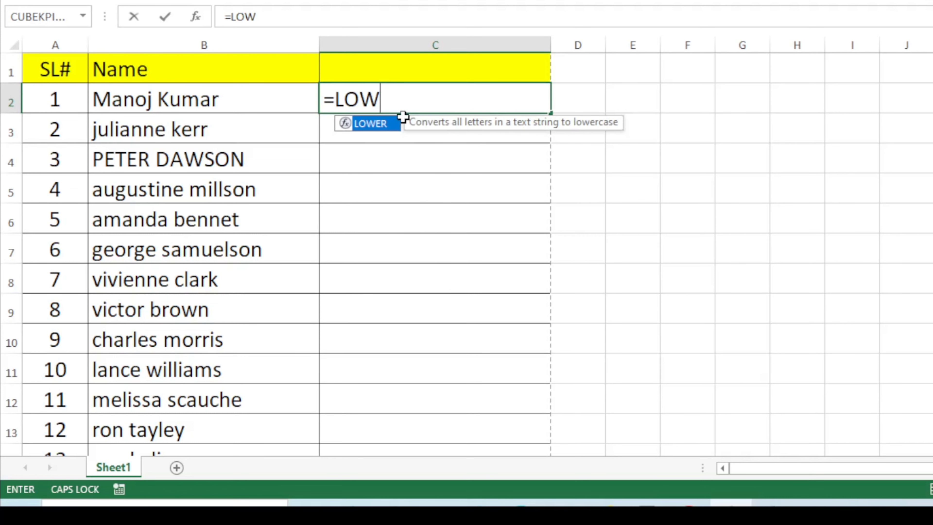
type("ER(")
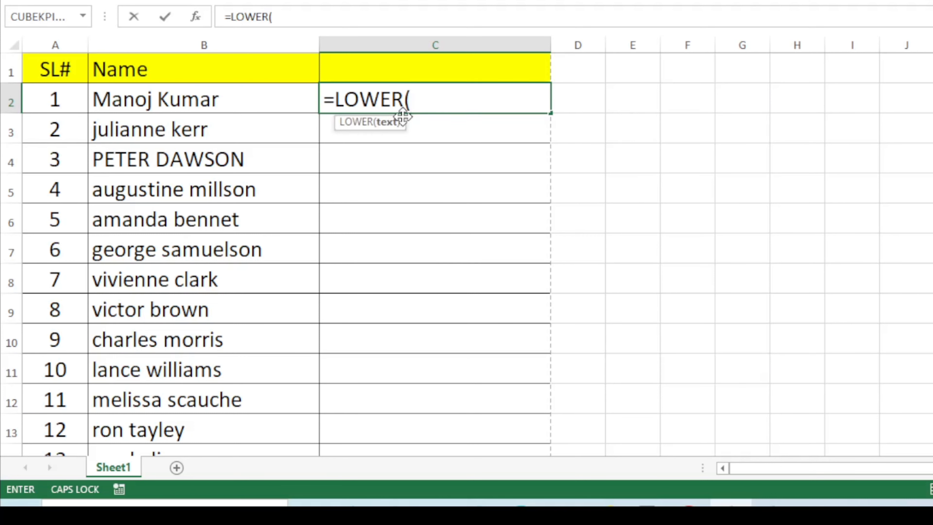
left_click(191, 98)
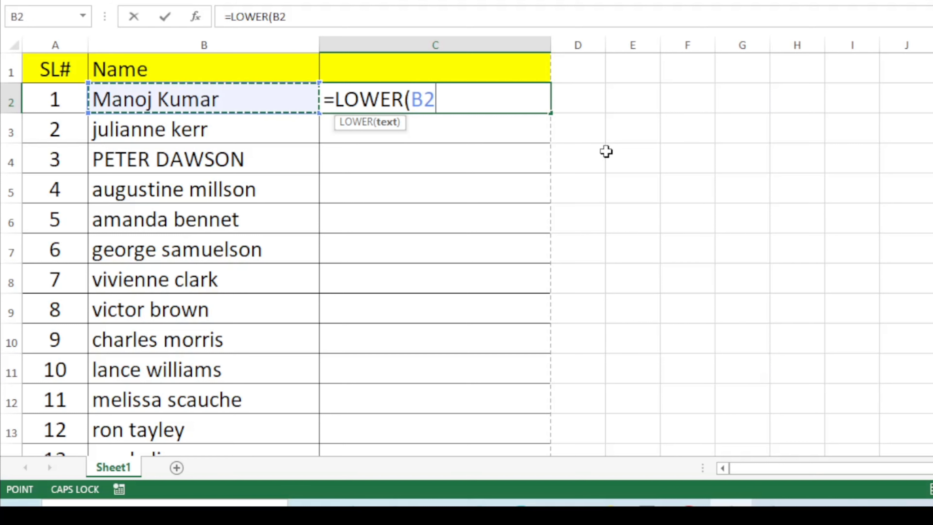
key("Return")
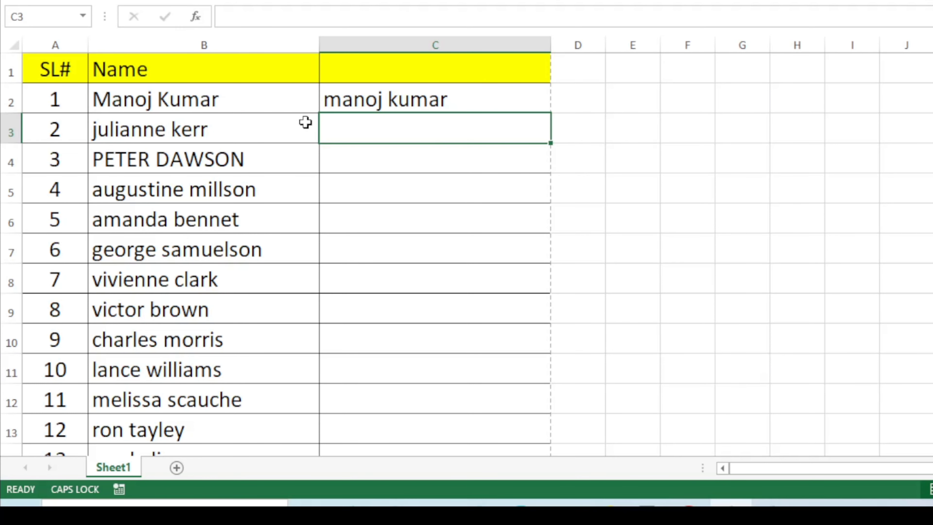
left_click(463, 97)
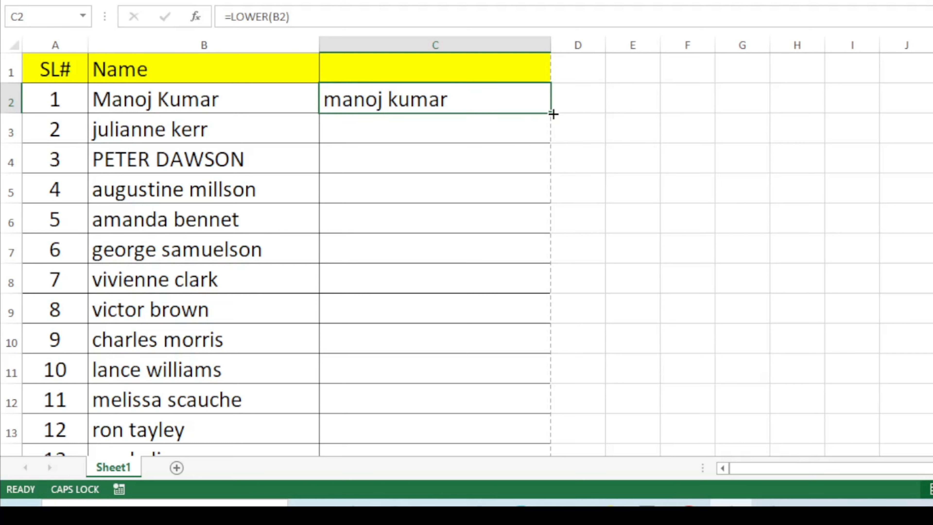
double_click(553, 114)
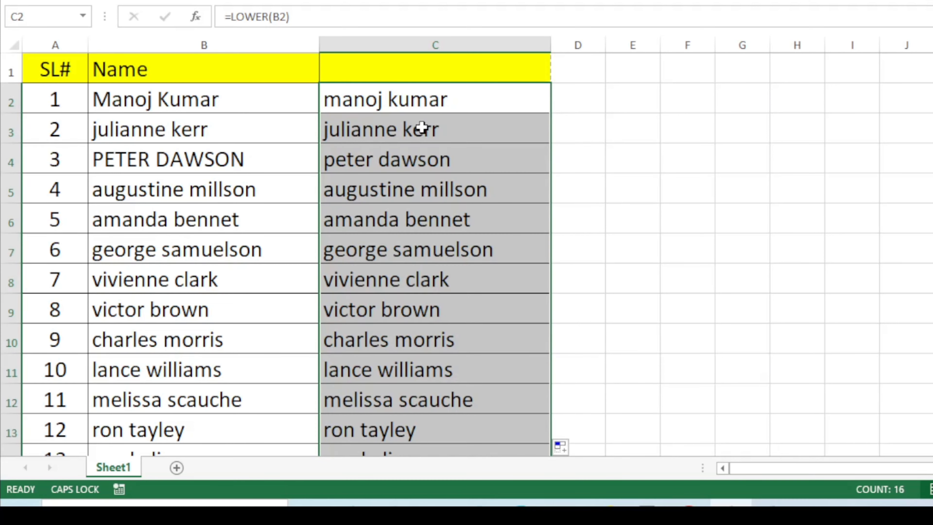
left_click(584, 123)
scroll(386, 428, "down", 1)
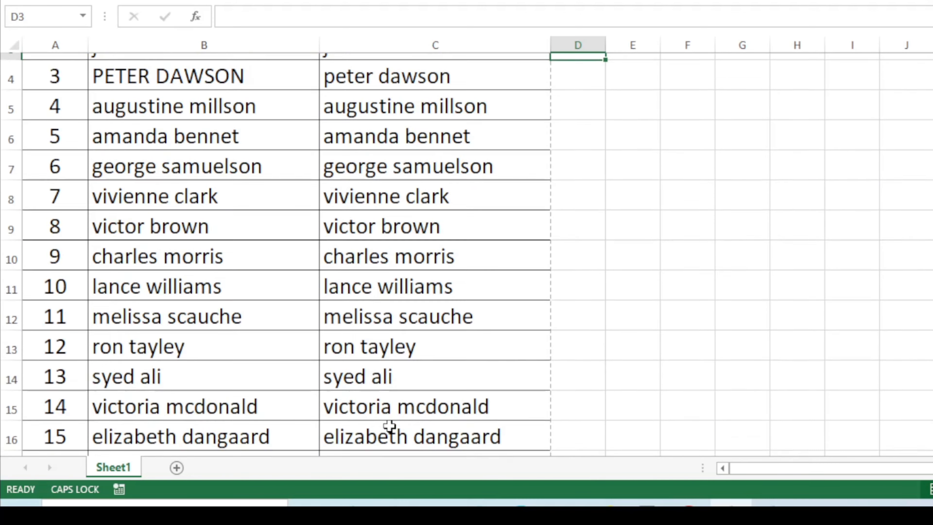
scroll(403, 381, "up", 1)
left_click(427, 187)
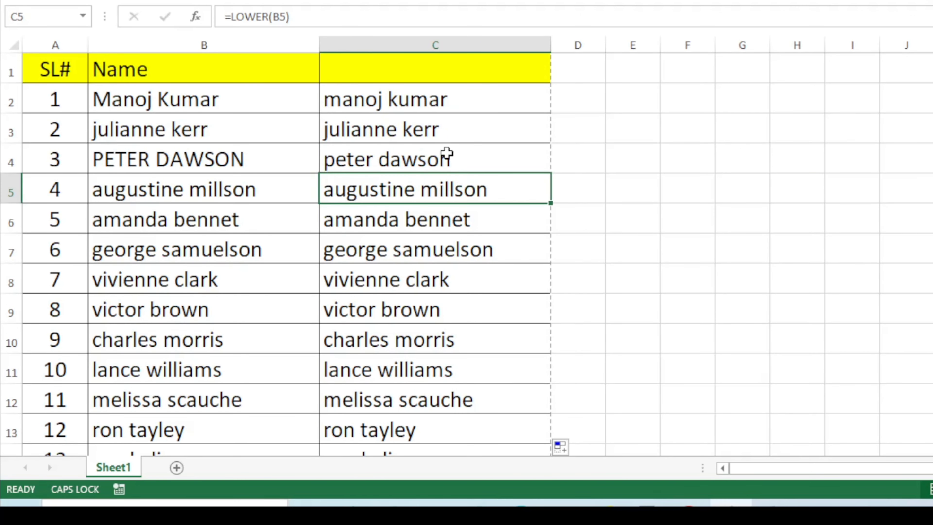
left_click(471, 108)
key("ctrl+shift+Down")
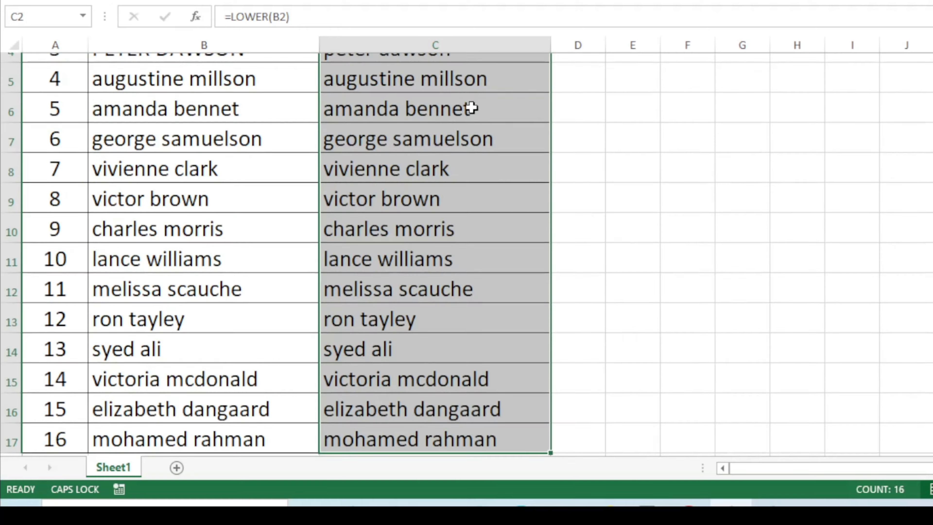
key("Delete")
left_click(434, 152)
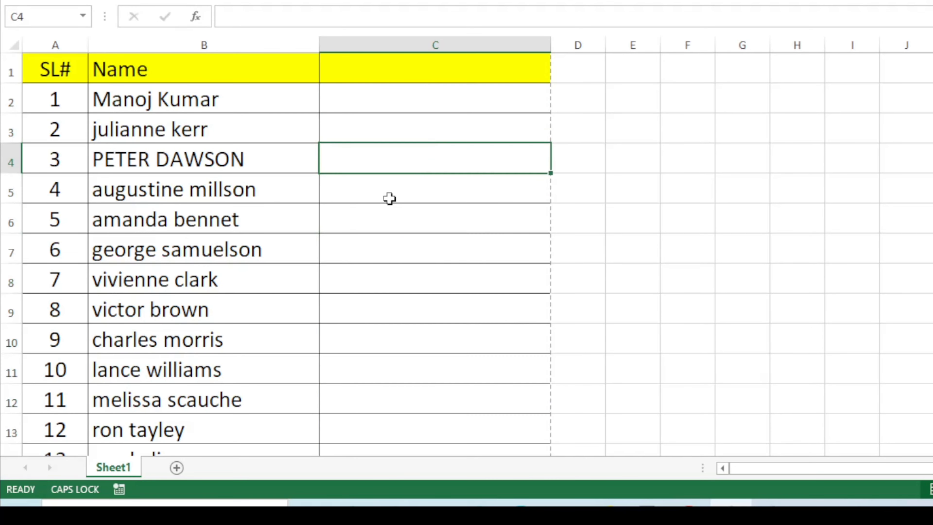
left_click(414, 111)
type("=")
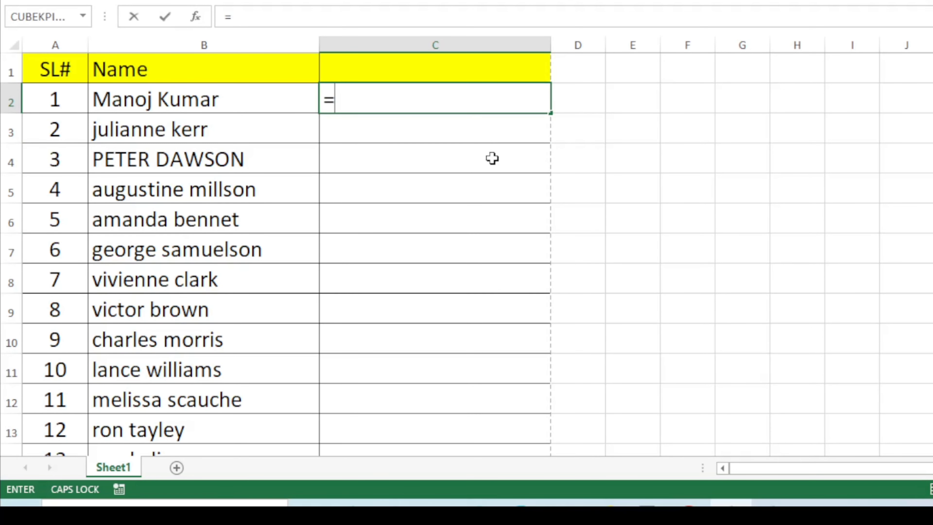
type("PR")
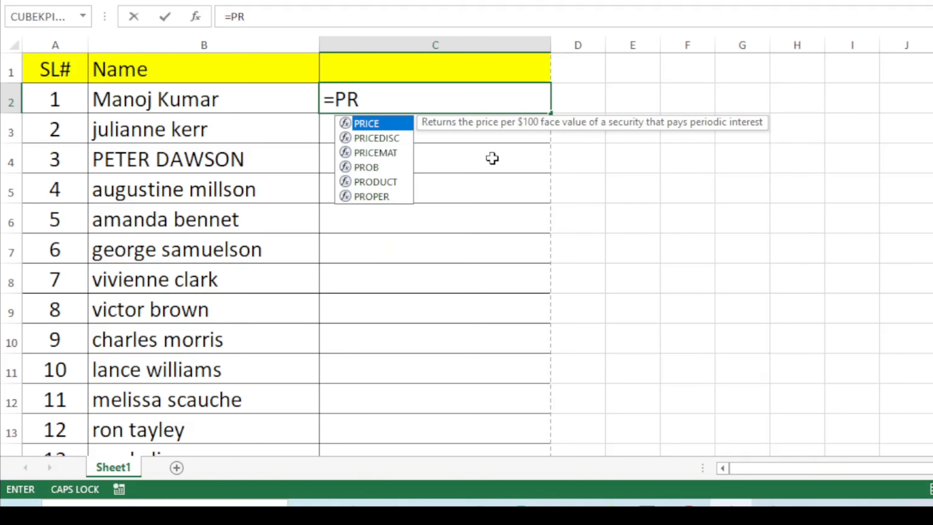
type("O")
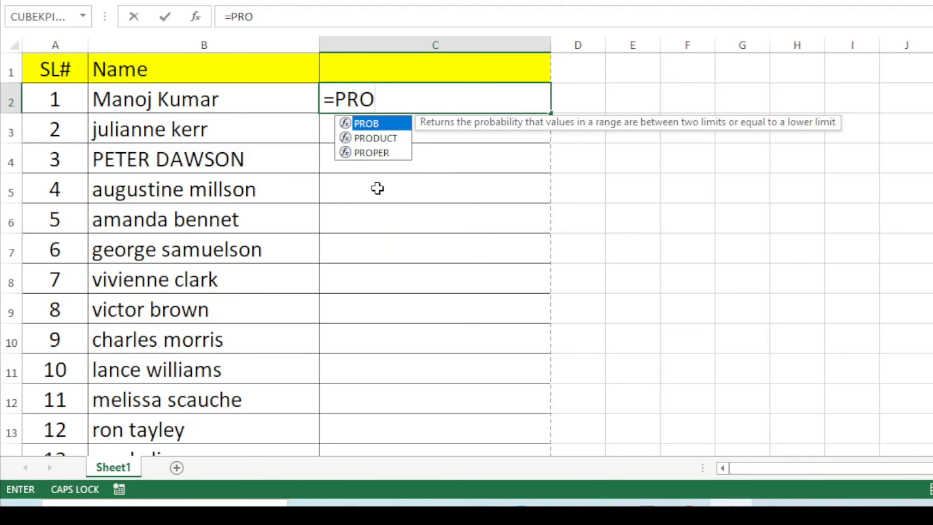
double_click(385, 154)
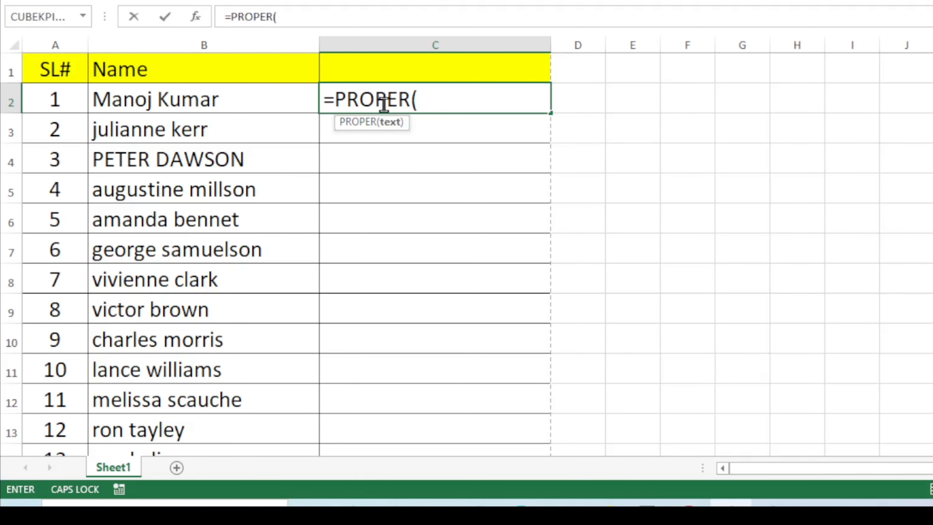
left_click(238, 110)
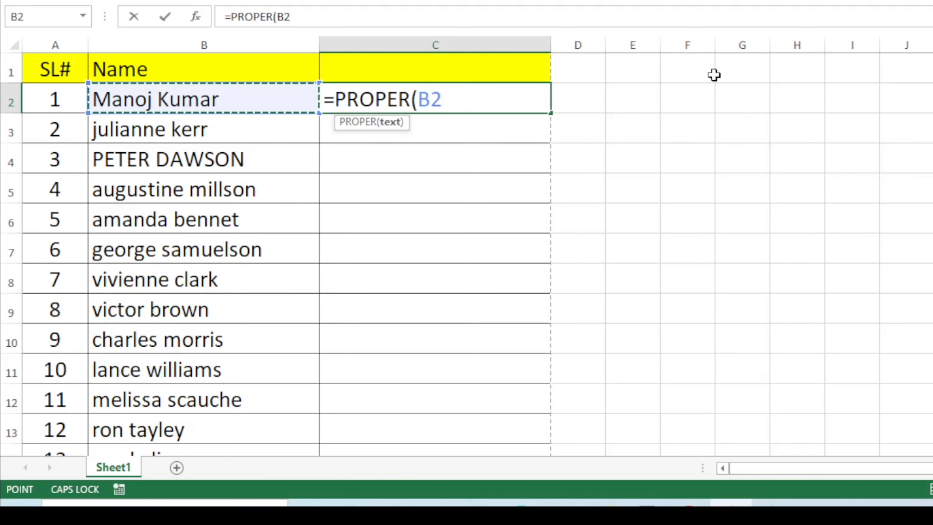
key("Return")
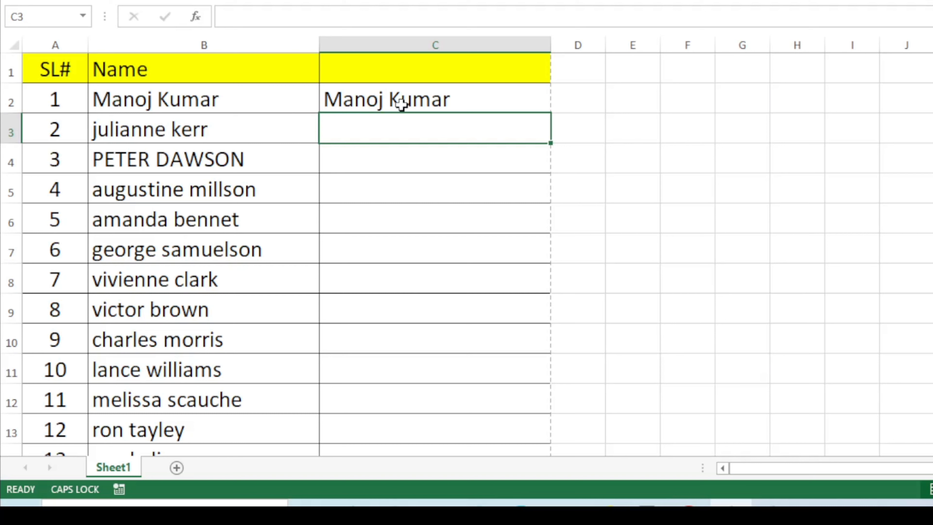
left_click(479, 105)
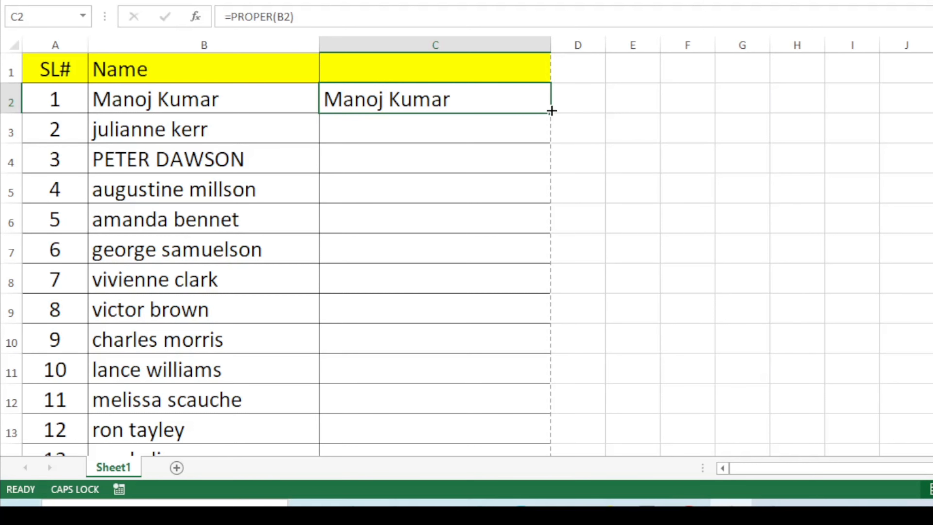
double_click(551, 111)
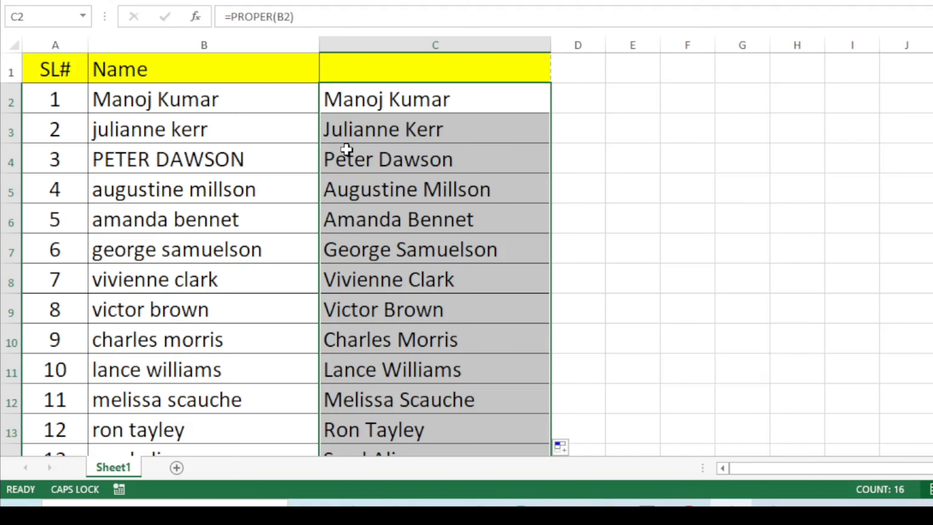
left_click(628, 163)
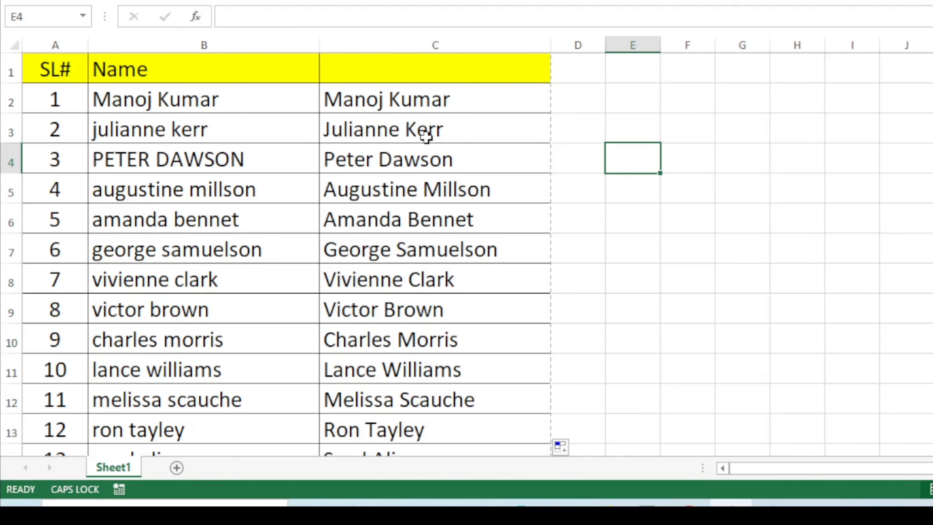
left_click(428, 130)
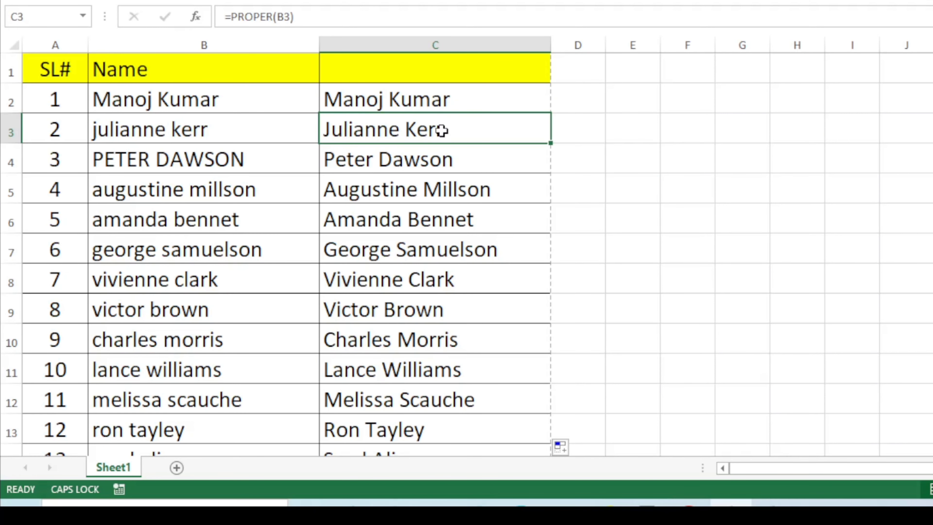
left_click(455, 108)
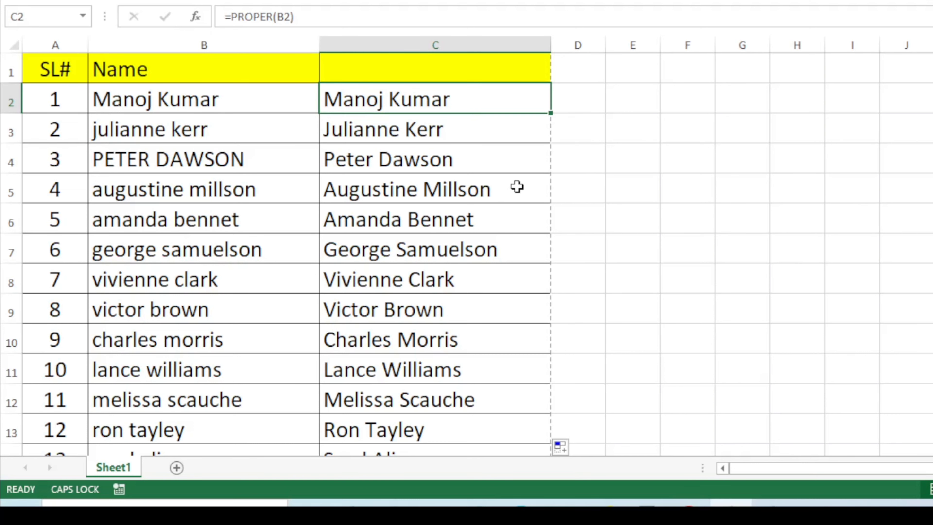
left_click(643, 199)
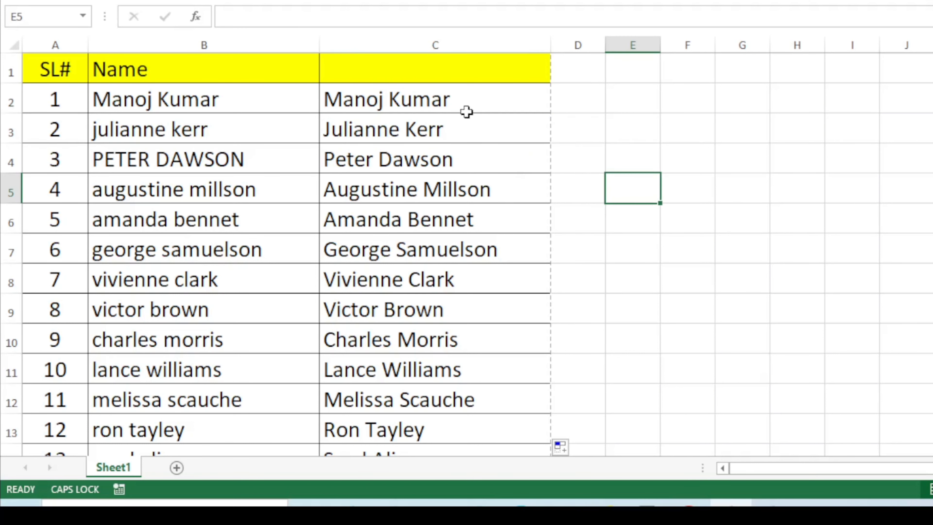
left_click(466, 45)
key("Delete")
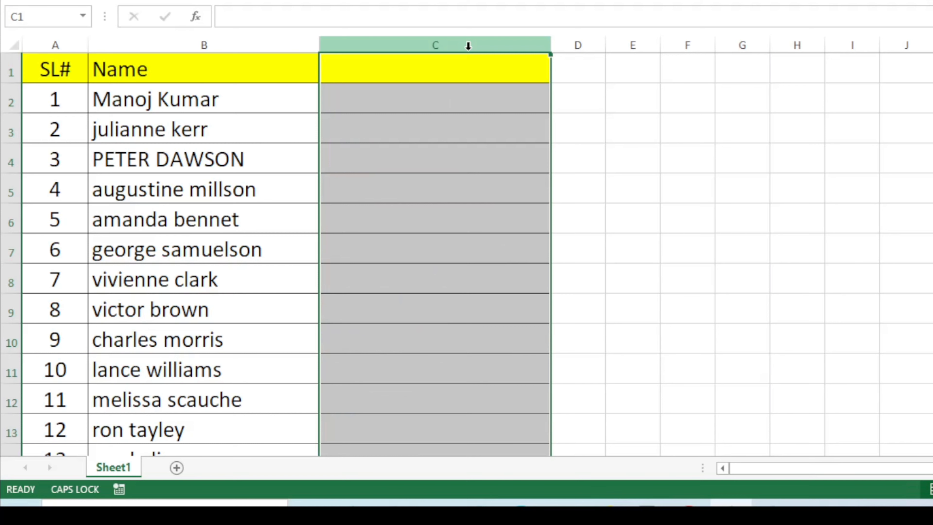
left_click(470, 148)
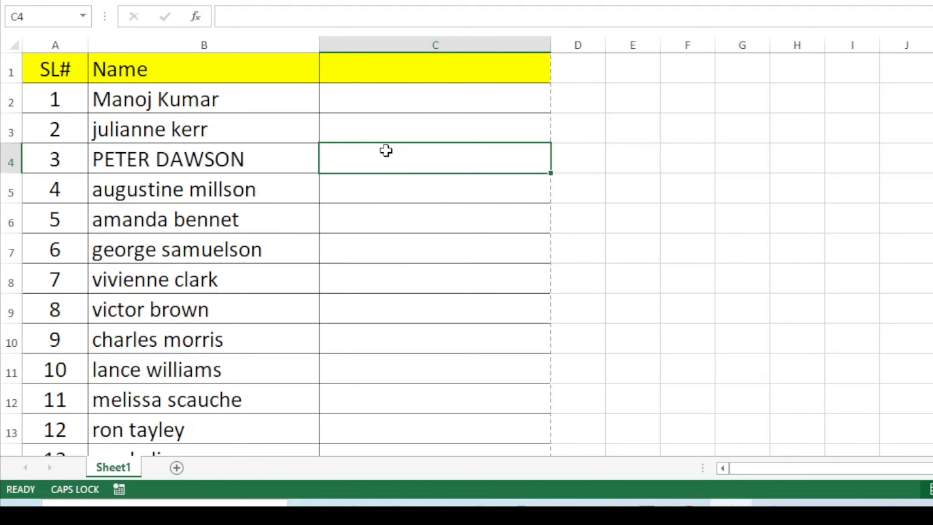
left_click(377, 272)
scroll(300, 244, "down", 1)
scroll(316, 222, "up", 1)
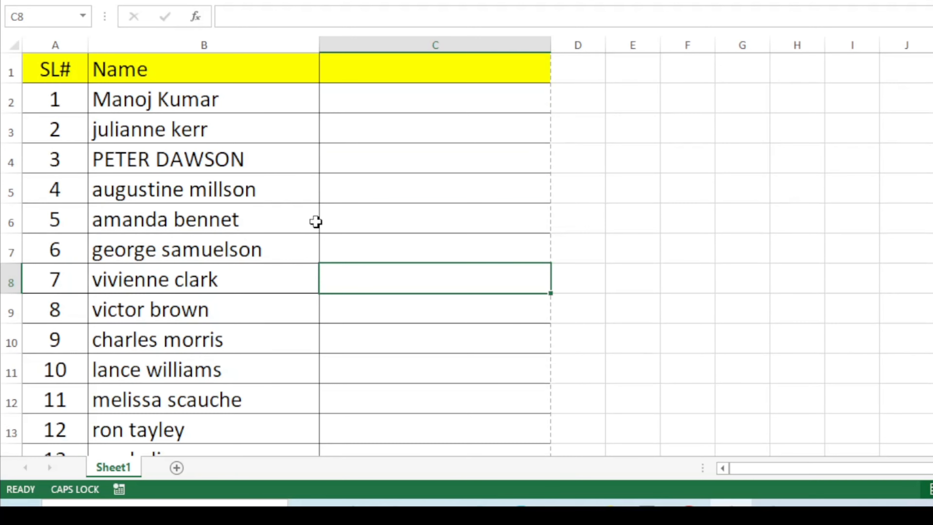
key("Up")
key("Up")
key("Up")
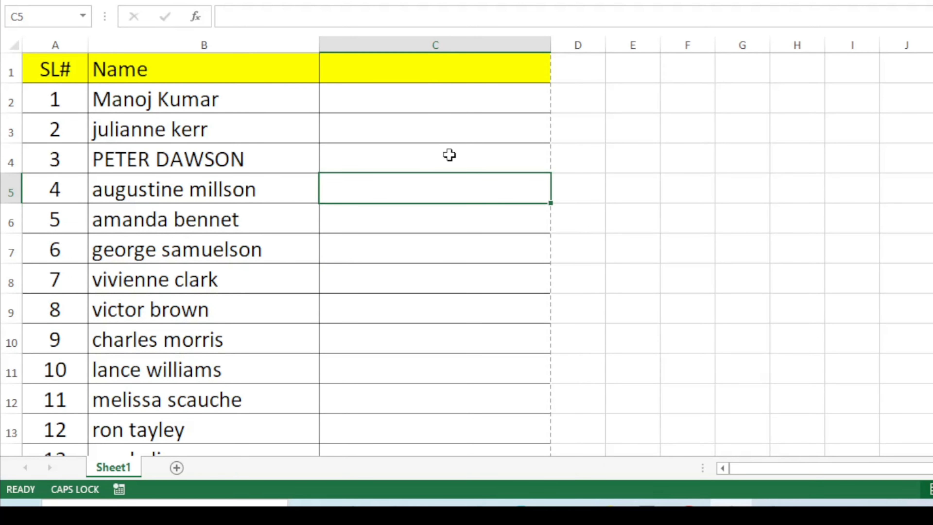
left_click(627, 155)
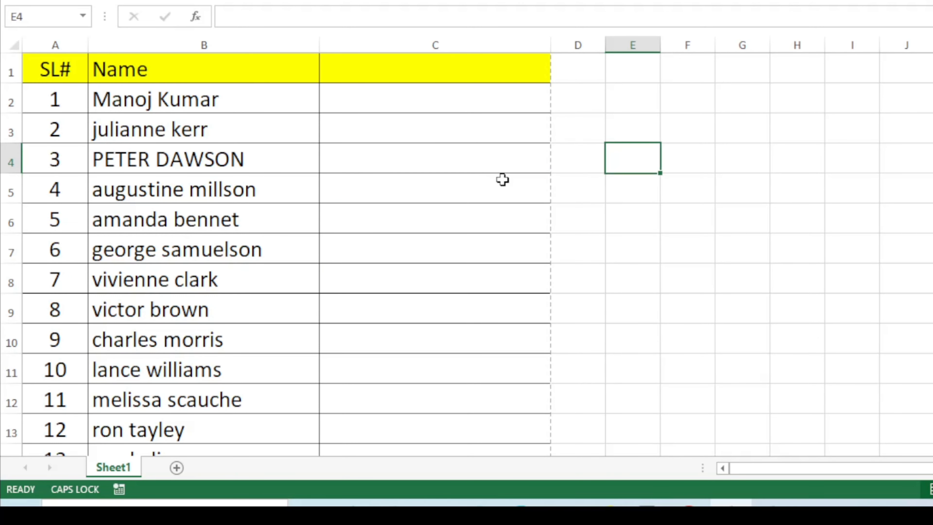
left_click(256, 134)
scroll(243, 176, "down", 2)
scroll(235, 169, "up", 2)
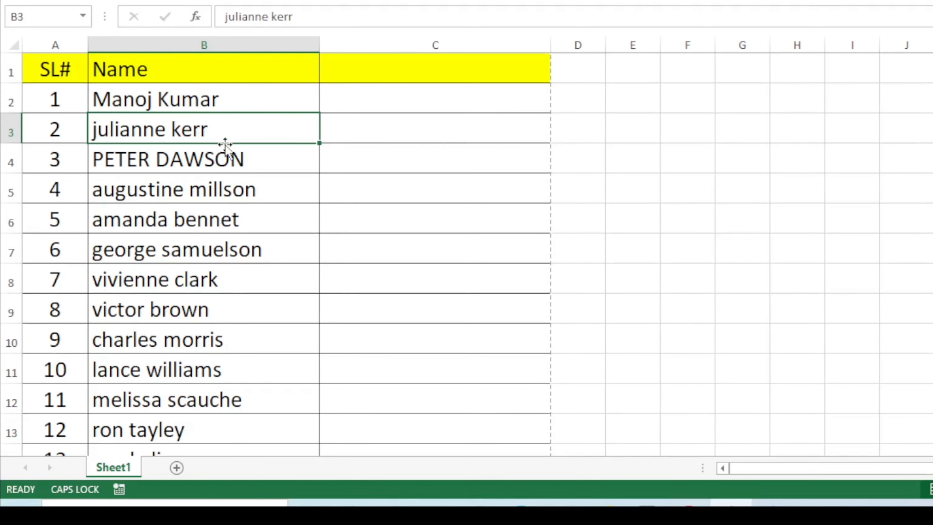
left_click(225, 103)
double_click(227, 96)
left_click(335, 147)
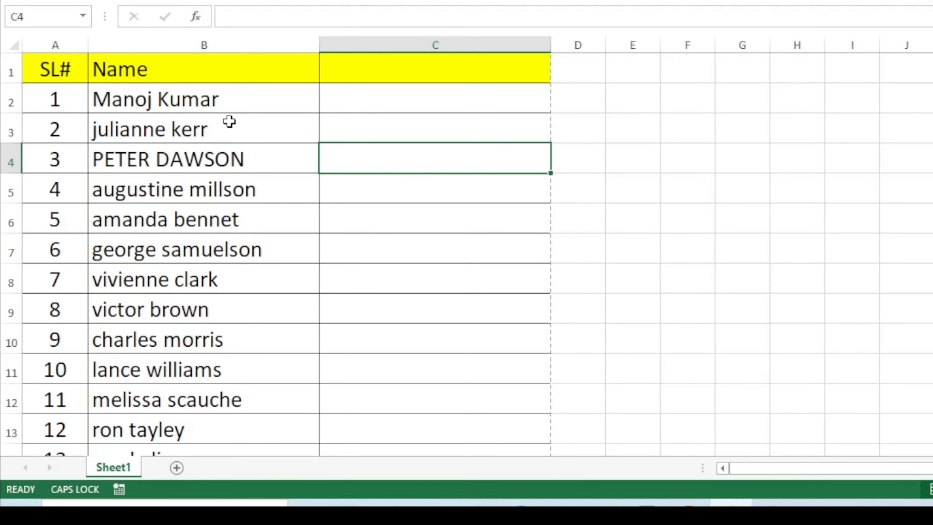
left_click(256, 189)
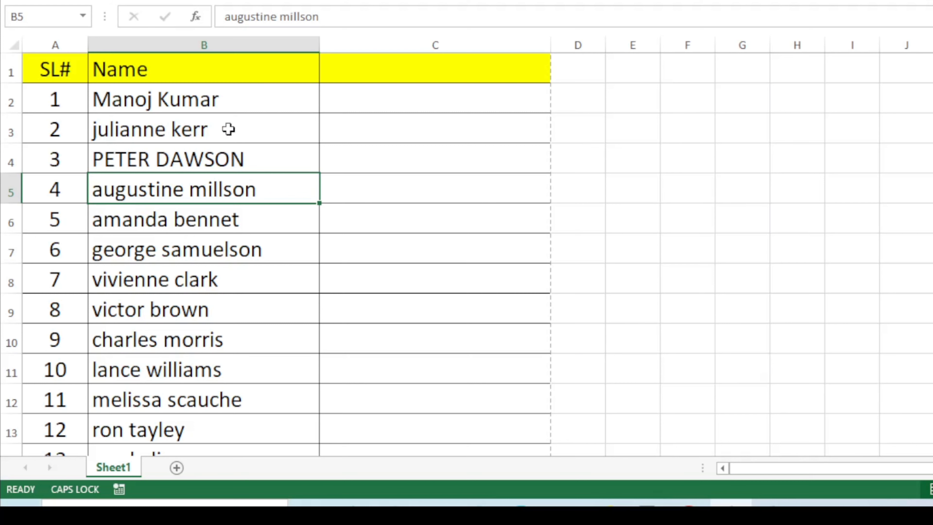
left_click(235, 99)
left_click(379, 75)
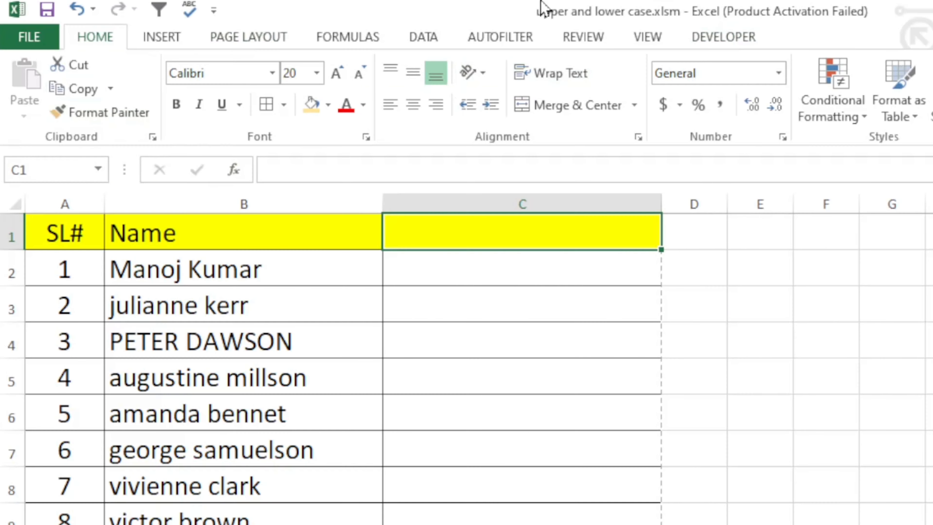
Step: Look at the Developer tab, return to Home, and select cell C7
left_click(720, 36)
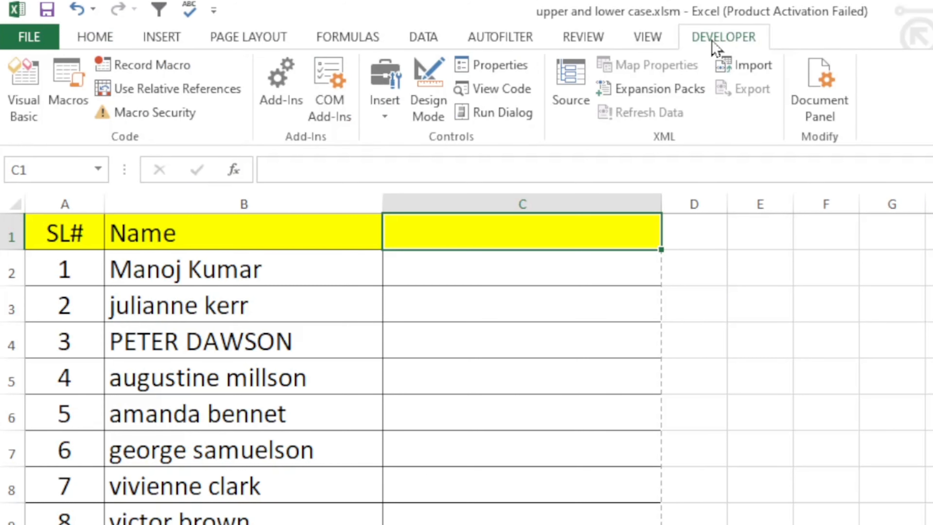
left_click(104, 37)
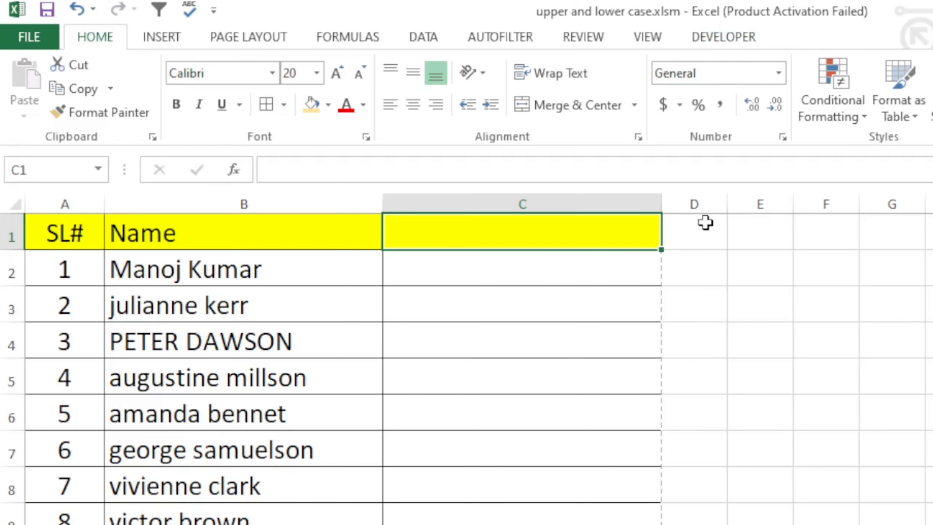
left_click(538, 456)
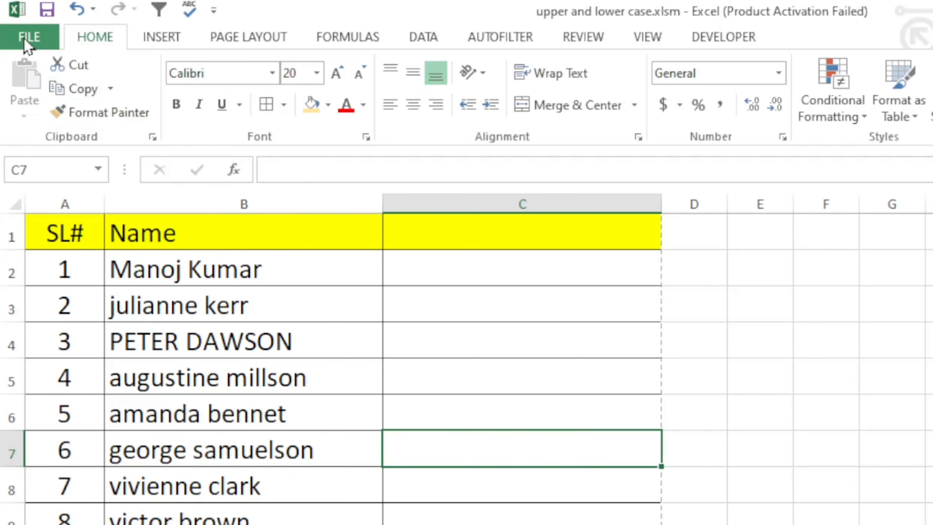
Step: In Excel Options' Customize Ribbon, untick and retick Developer under Main Tabs, then confirm with OK
left_click(29, 38)
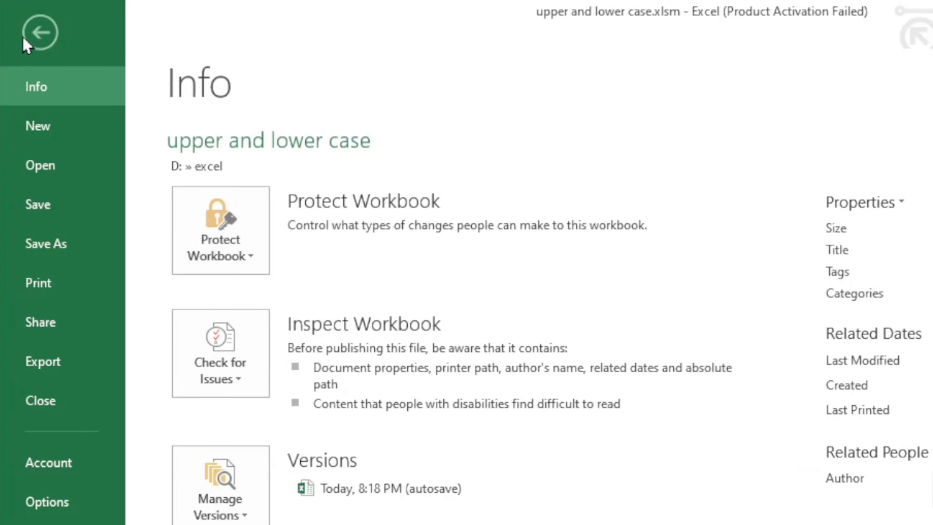
key("Escape")
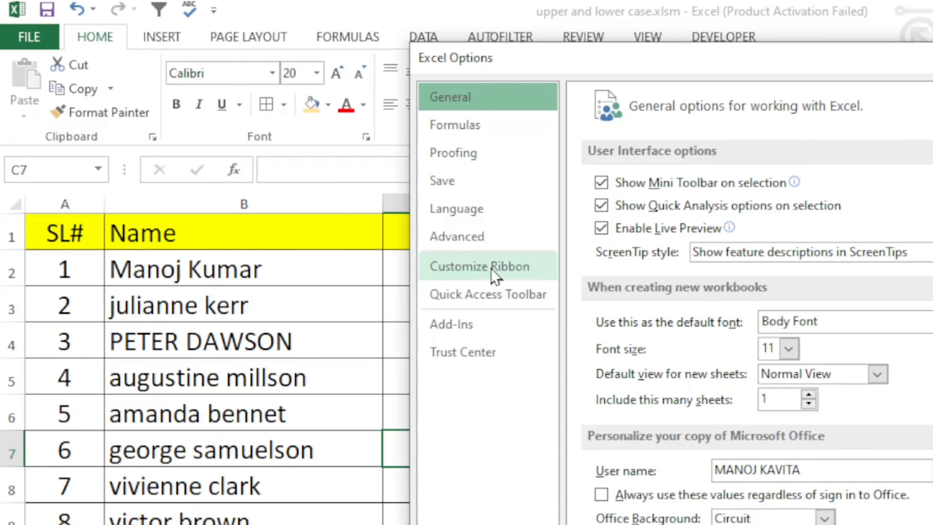
left_click(518, 268)
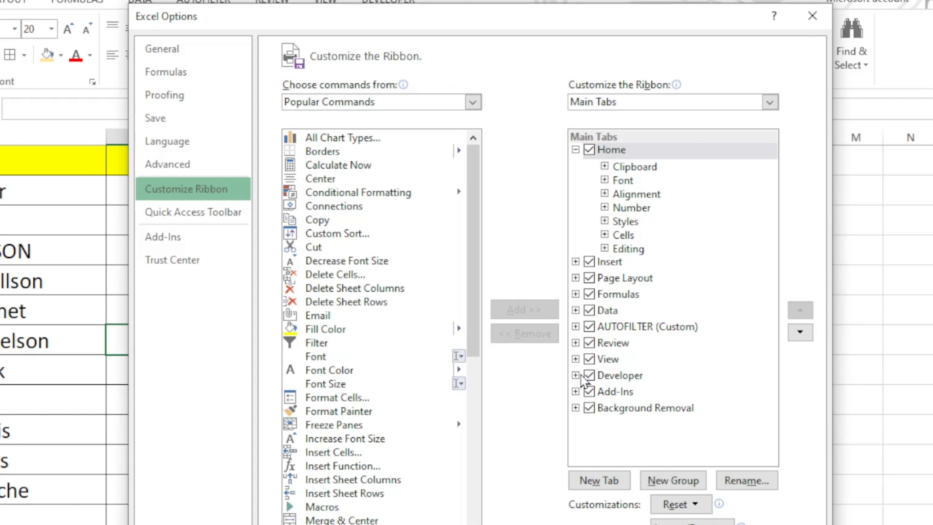
left_click(589, 375)
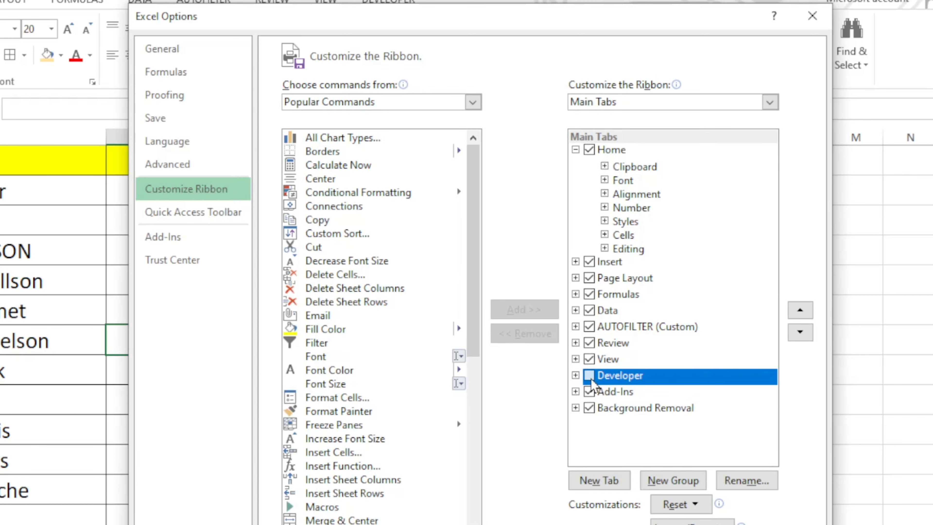
left_click(589, 376)
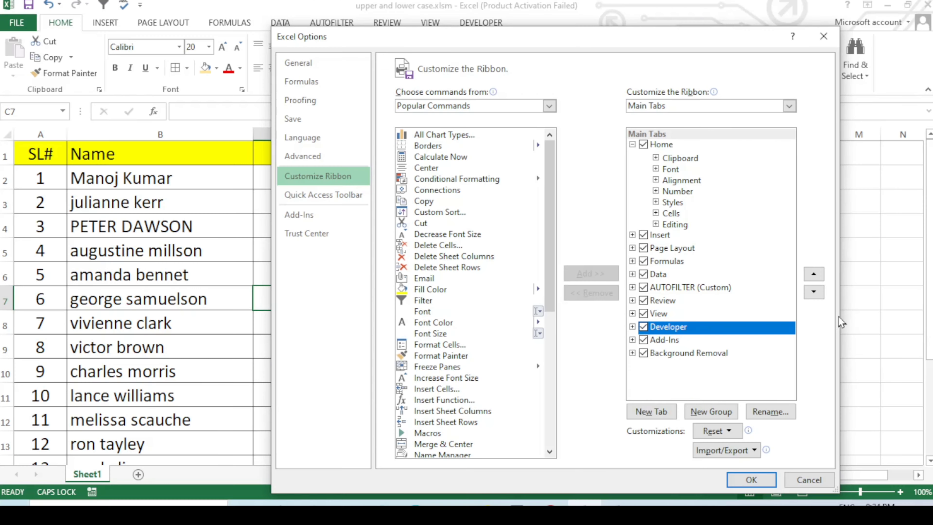
left_click(751, 479)
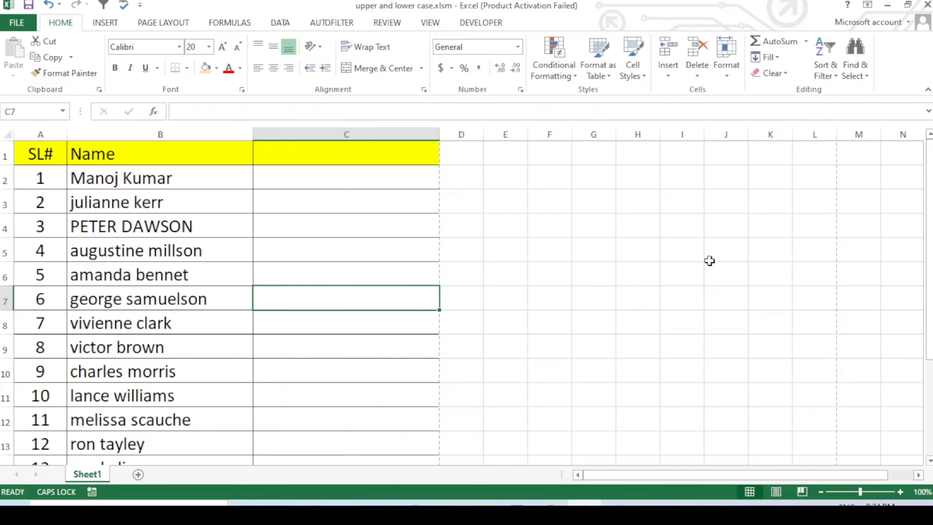
Step: Select H4, then launch the Visual Basic editor from the Developer tab
left_click(631, 222)
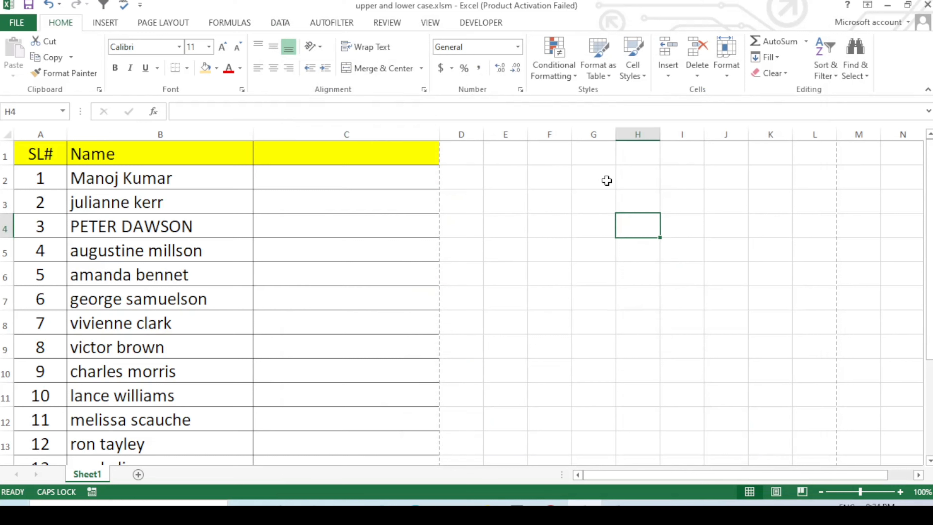
left_click(478, 21)
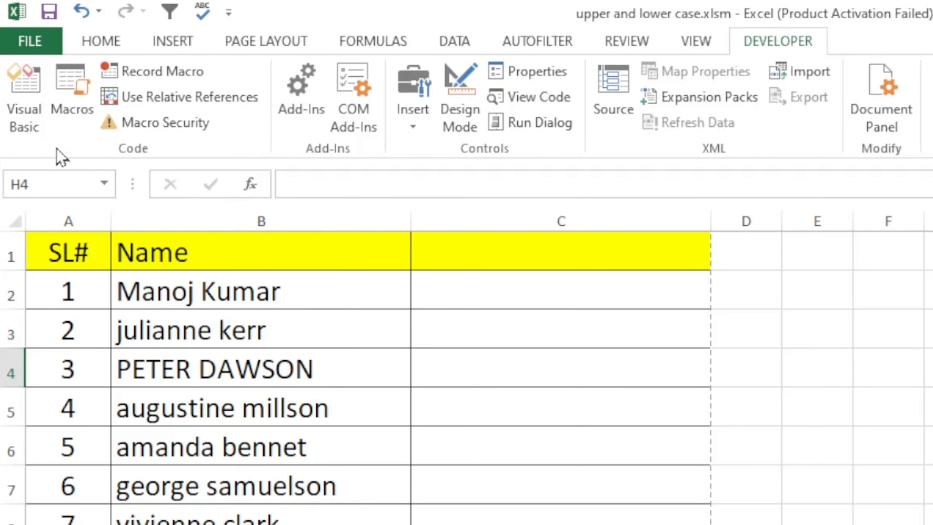
left_click(32, 112)
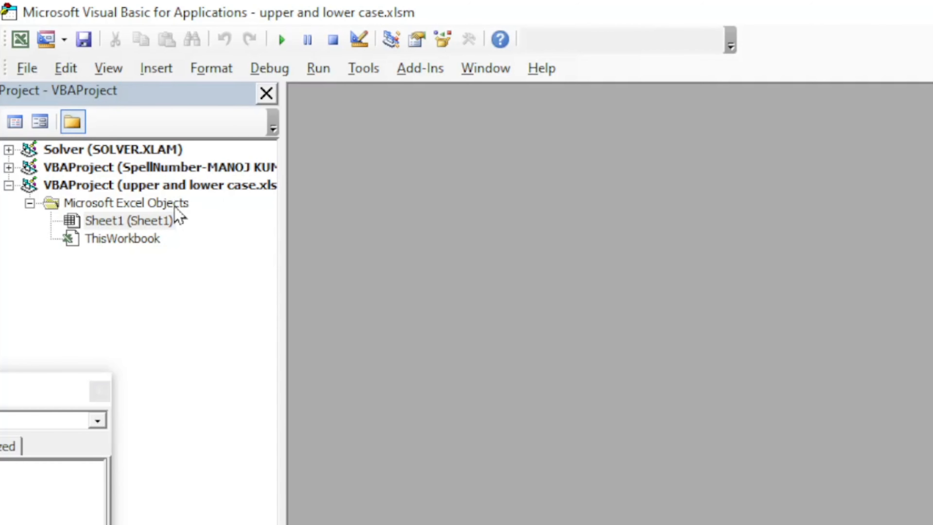
Step: Open the Sheet1 code window and dock the Properties panel
double_click(112, 221)
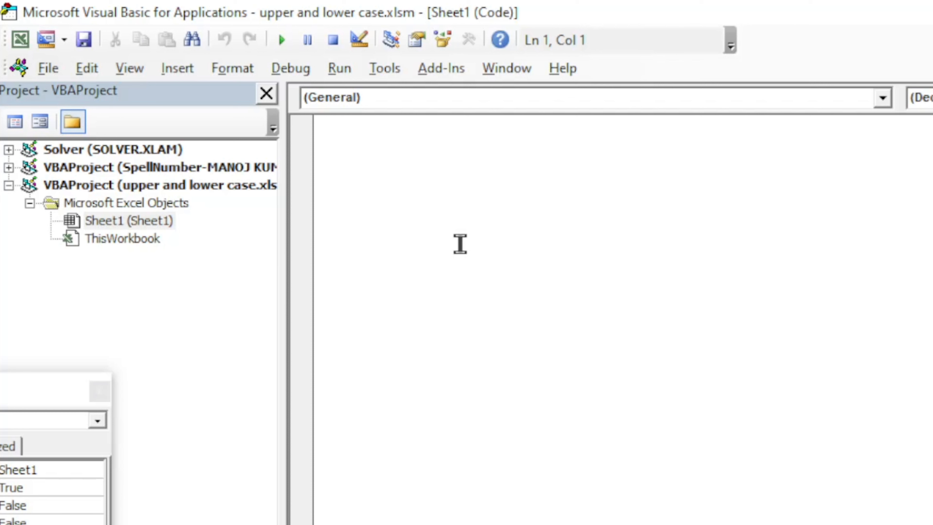
left_click(27, 397)
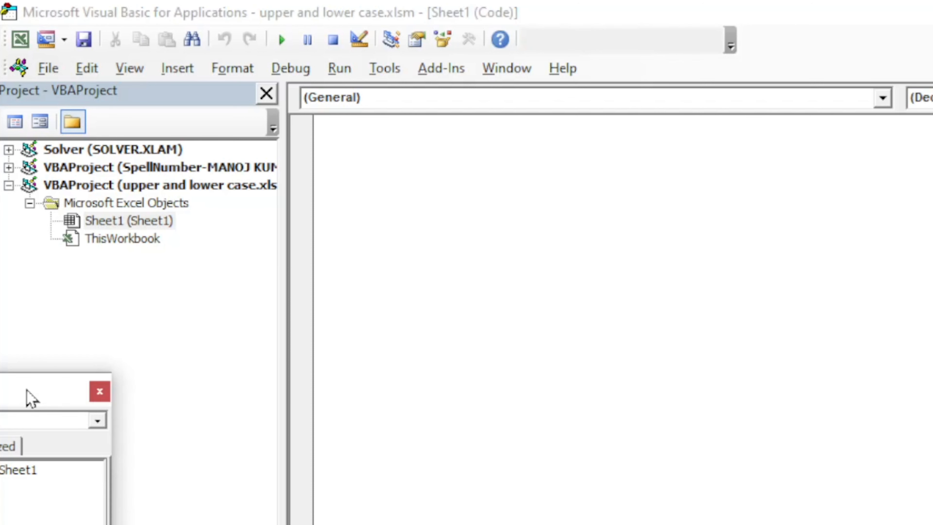
left_click_drag(199, 309, 193, 308)
left_click(450, 306)
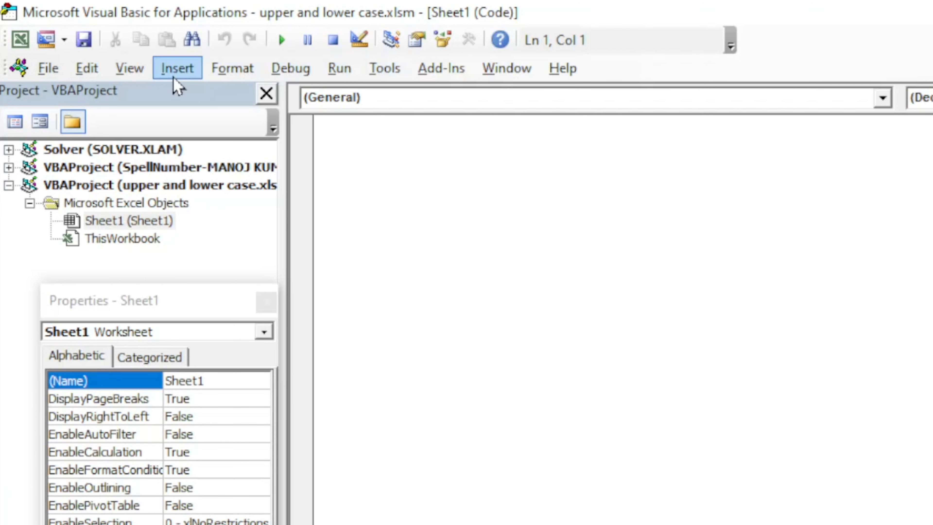
Step: Insert a new Module1 and open its empty code window
left_click(178, 73)
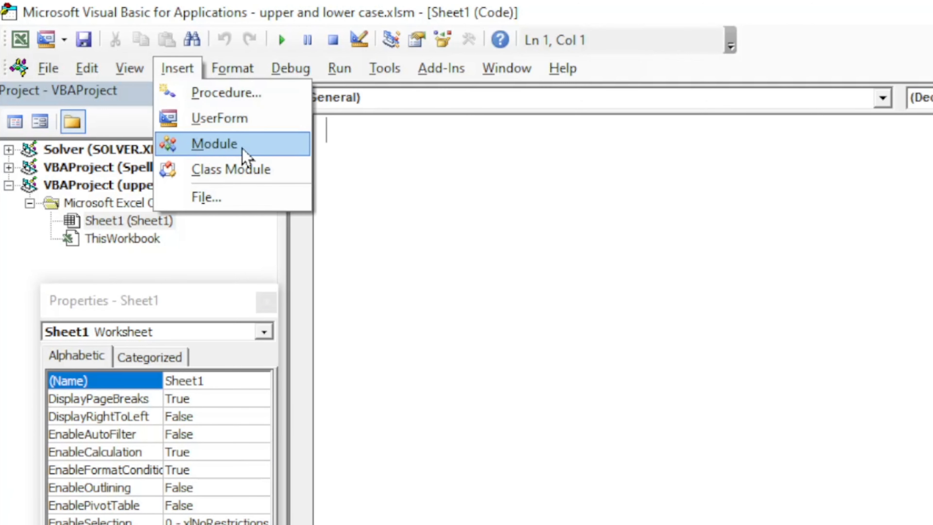
left_click(229, 148)
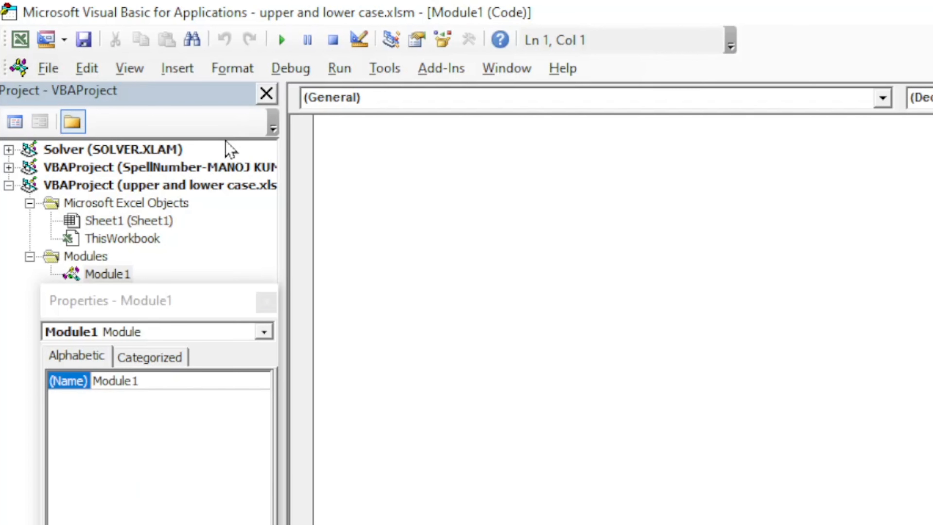
left_click(110, 301)
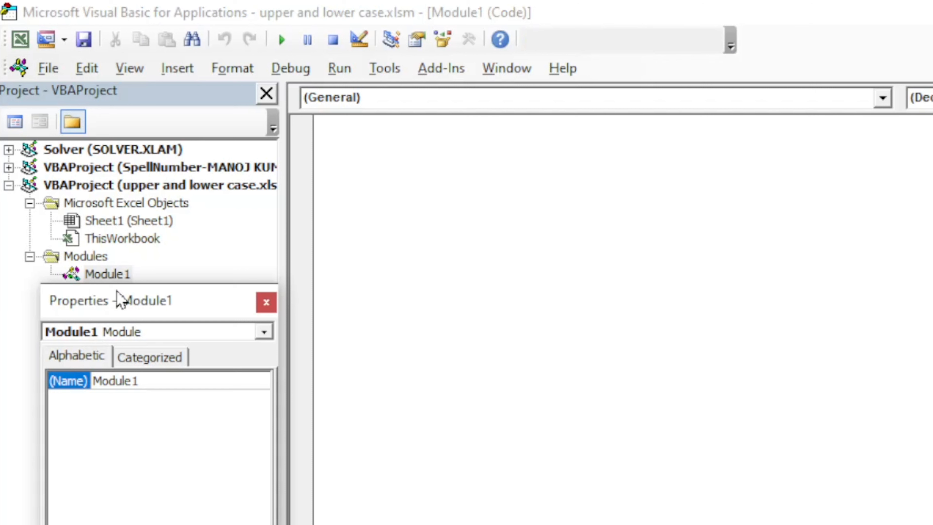
left_click_drag(117, 299, 83, 283)
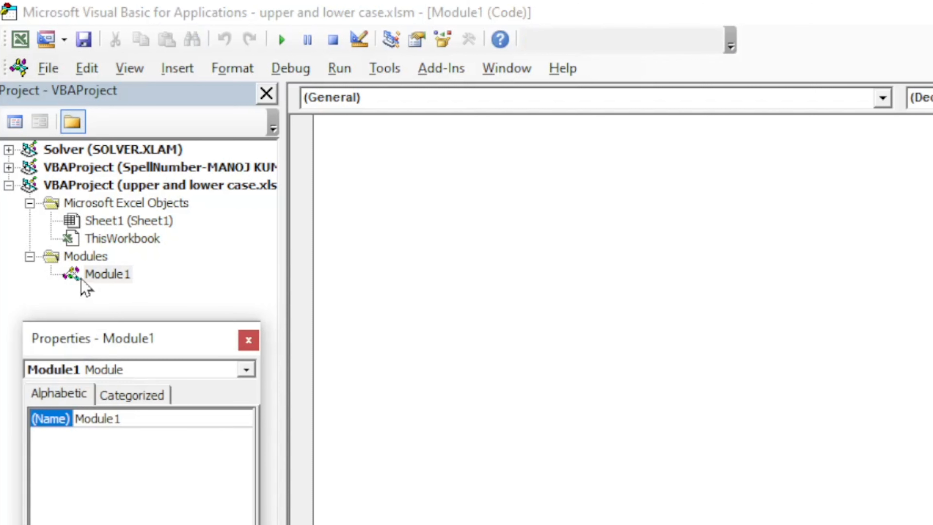
double_click(100, 279)
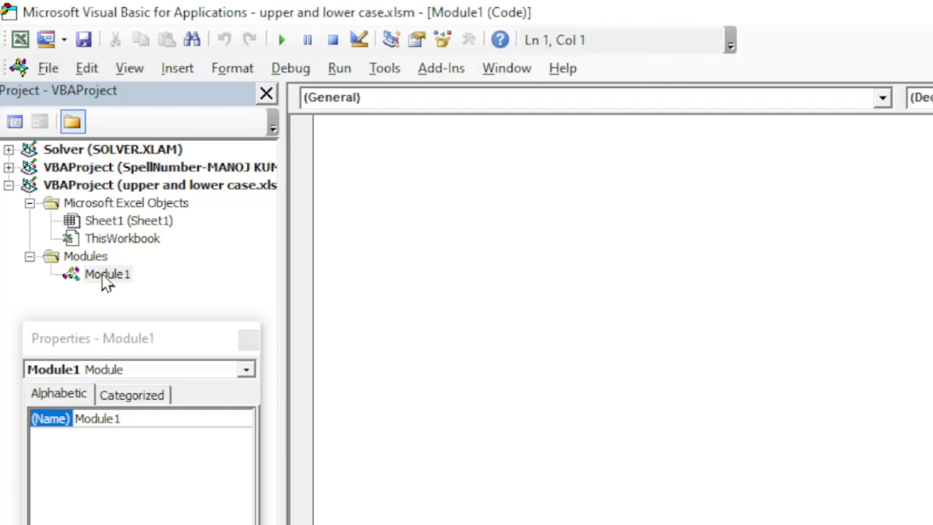
double_click(104, 280)
Step: Copy the upper and Proper macro code from Notepad into Module1, then close the VBA editor
key("alt+Tab")
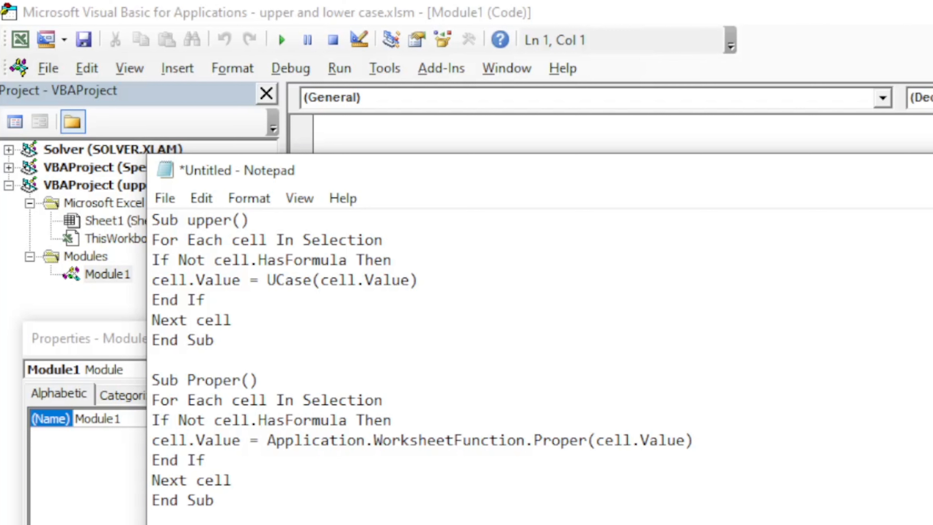
left_click_drag(195, 522, 142, 203)
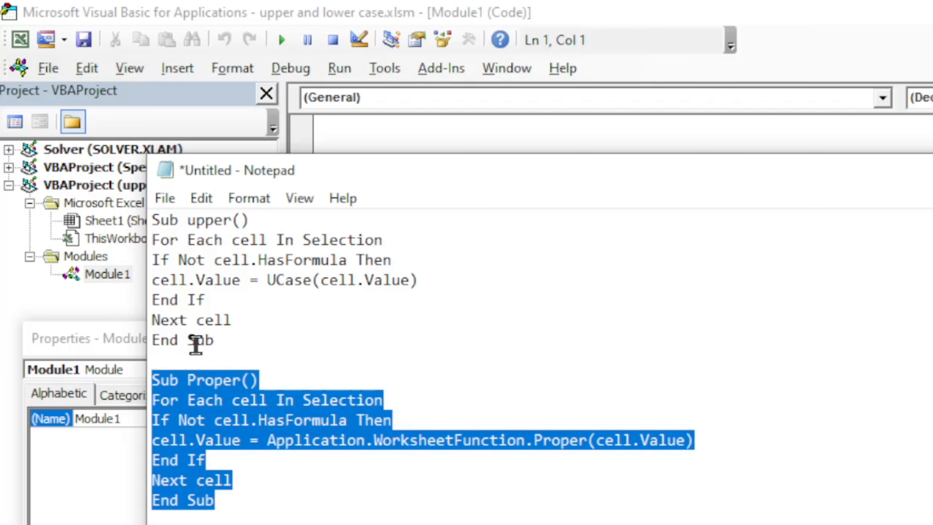
right_click(200, 268)
left_click(288, 340)
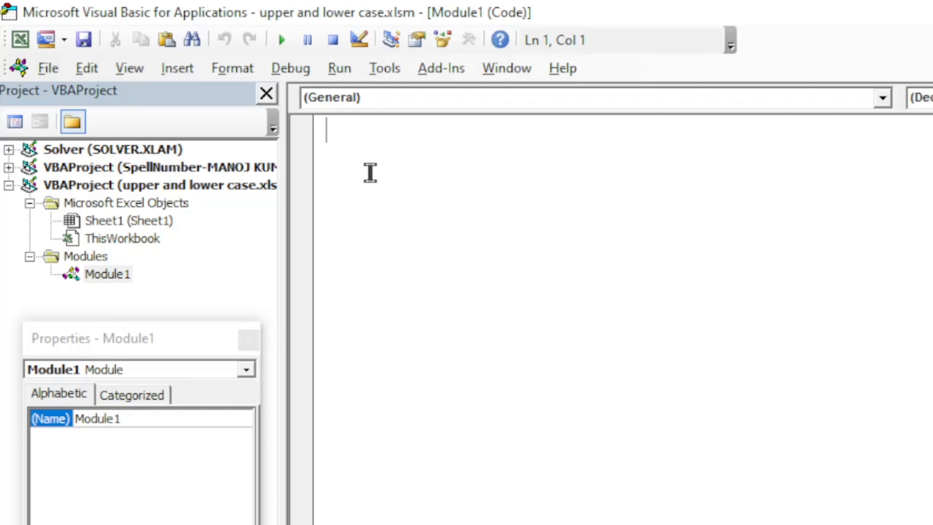
key("ctrl+v")
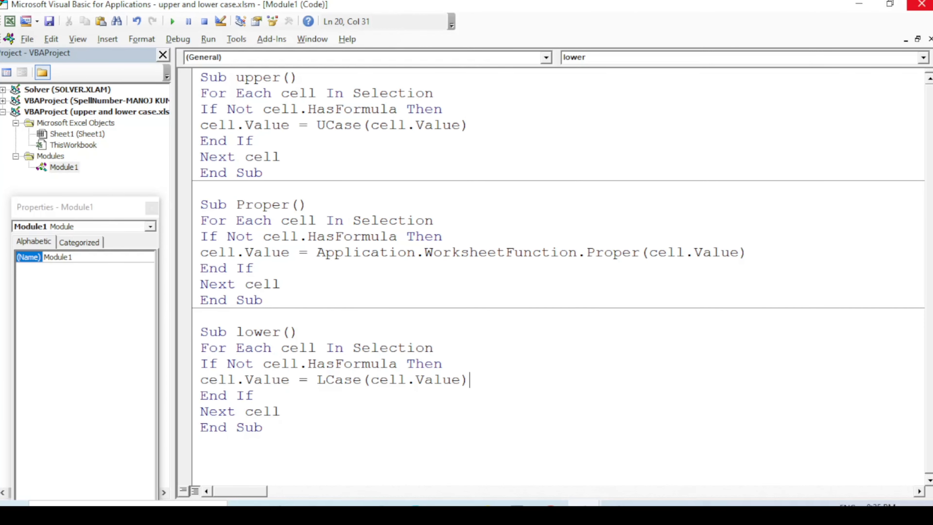
left_click(922, 4)
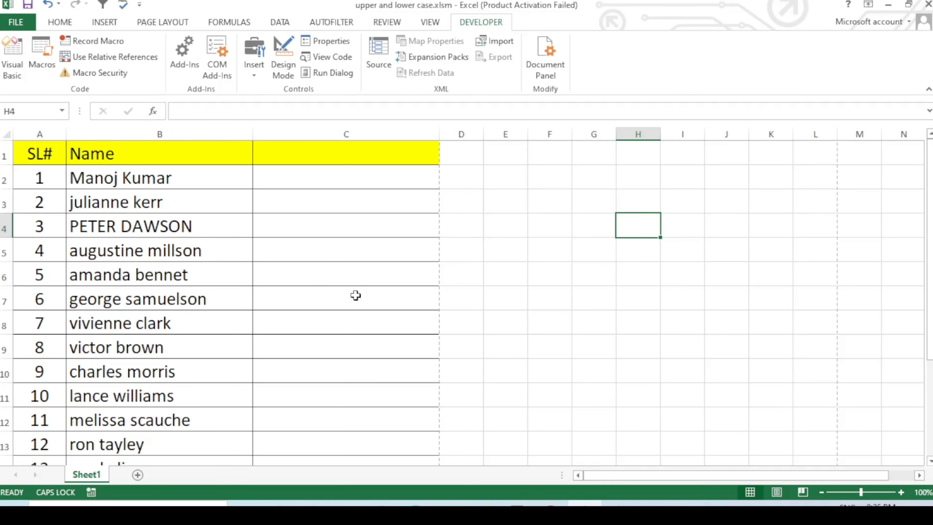
Step: Click cells F6, C3 and C4, then select the names in B8:B9
left_click(538, 274)
left_click(374, 204)
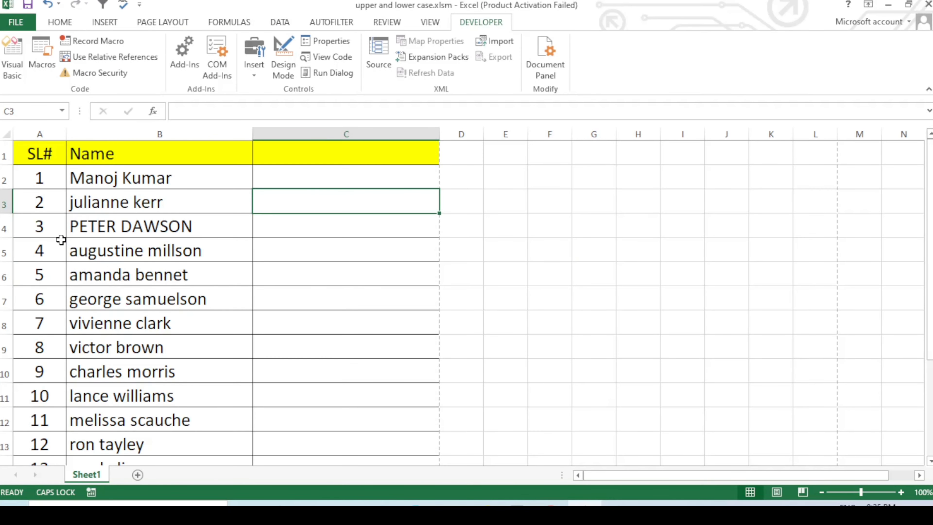
left_click(305, 222)
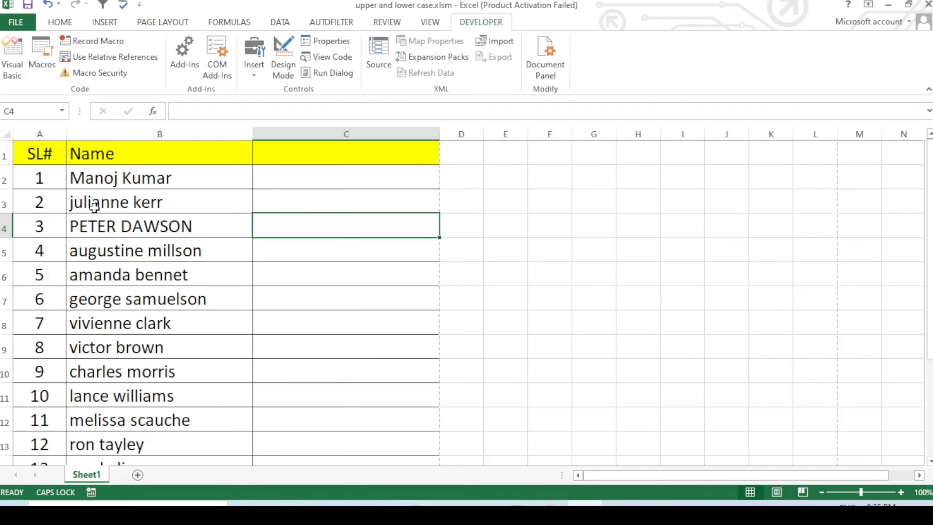
left_click(138, 179)
key("Down")
key("Down")
key("Down")
key("Down")
key("Down")
key("Down")
key("Down")
key("shift+Up")
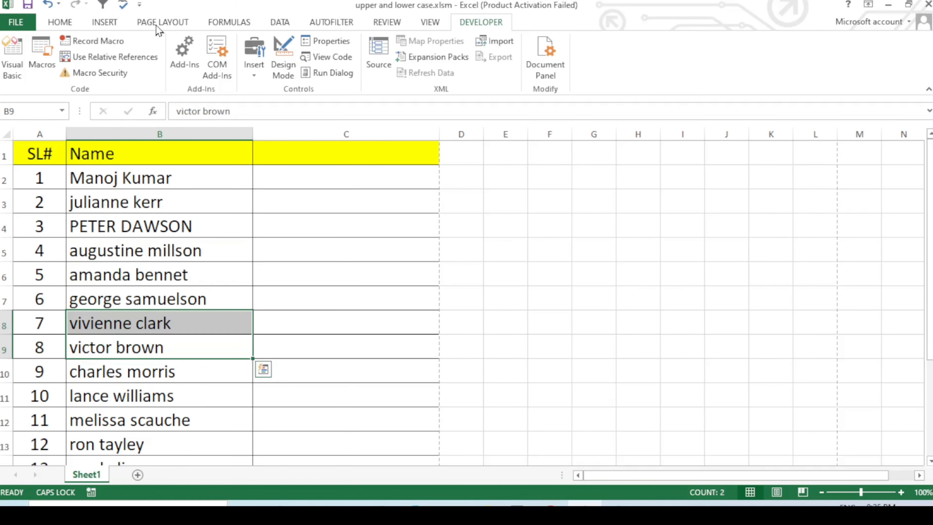
Step: Switch to Insert and back to Home, then click cells C6, G3, C3 and G9
left_click(105, 23)
left_click(60, 22)
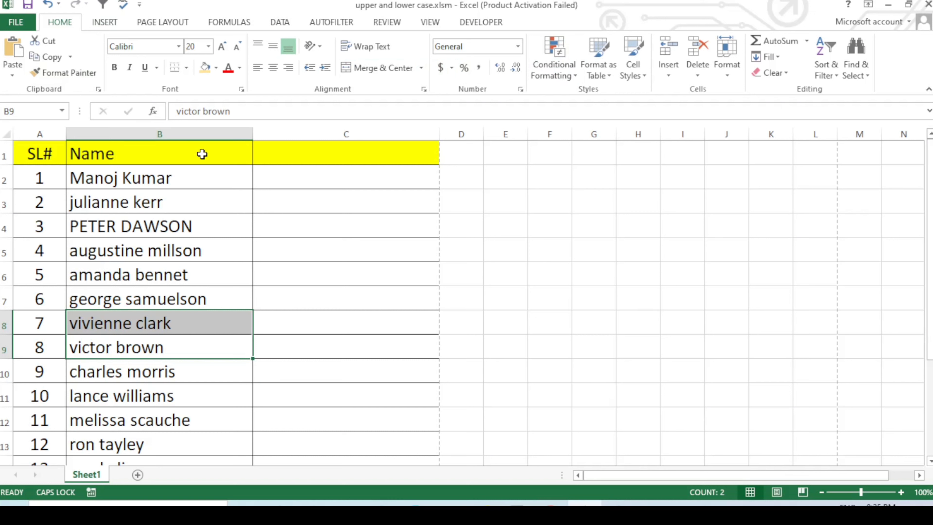
left_click(402, 277)
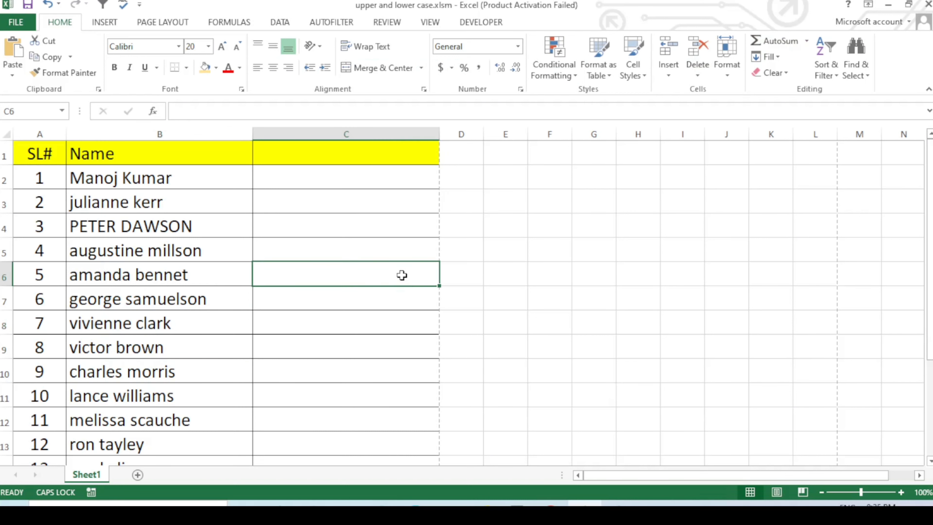
left_click(592, 204)
scroll(125, 286, "down", 2)
scroll(161, 273, "up", 2)
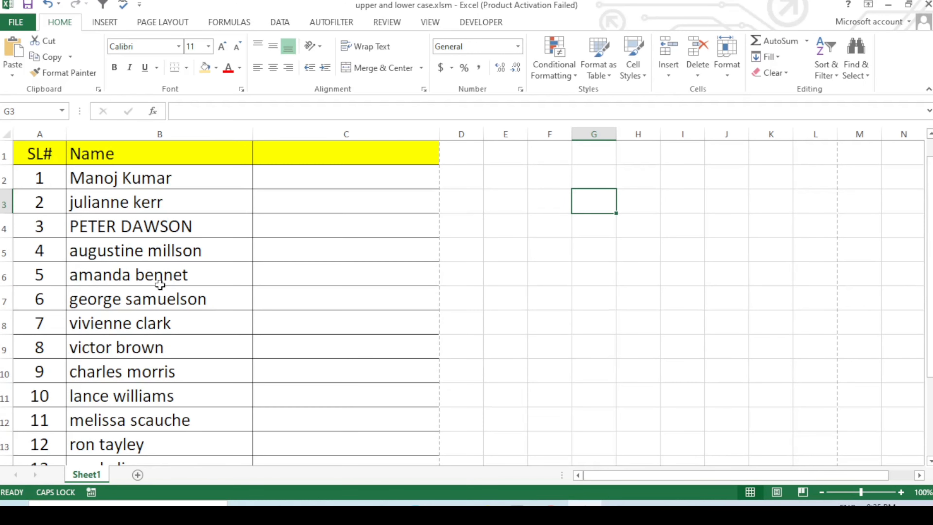
left_click(433, 192)
left_click(587, 343)
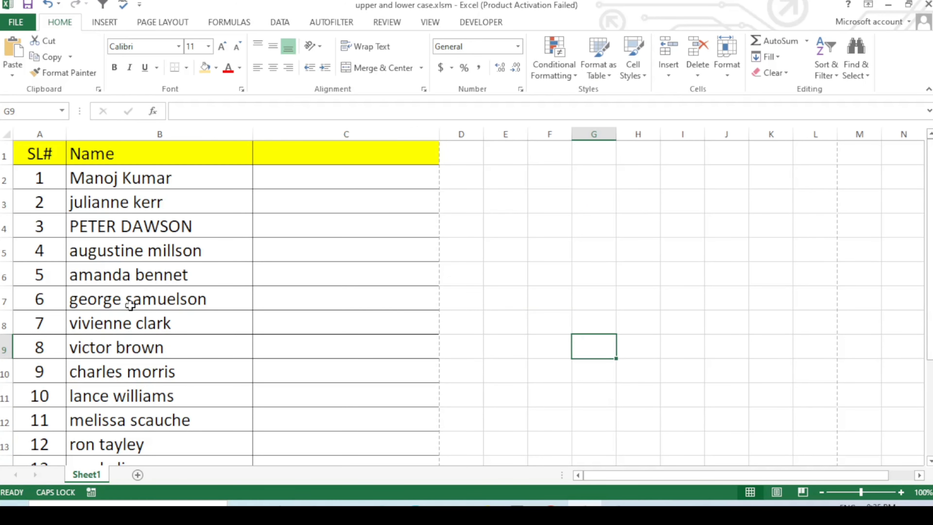
Step: Open Excel Options at Customize Ribbon and select View in the Main Tabs list
left_click(26, 23)
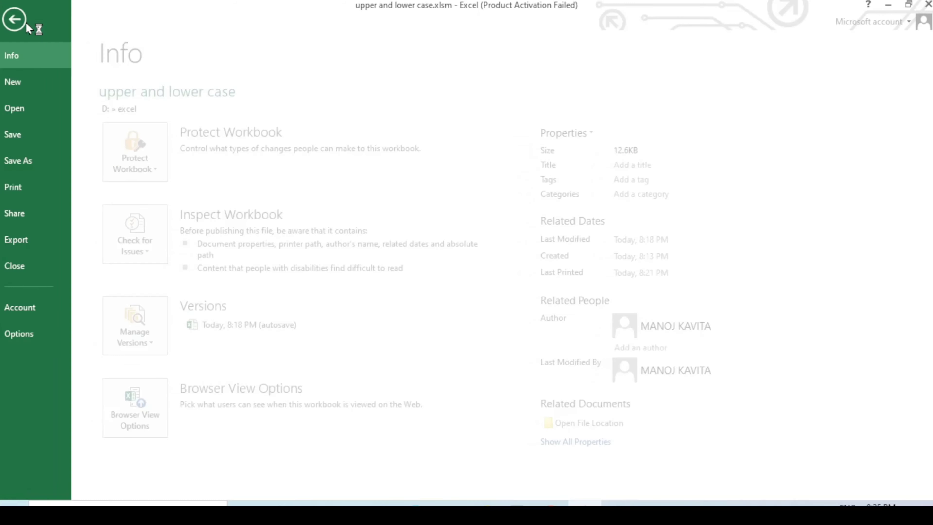
left_click(24, 333)
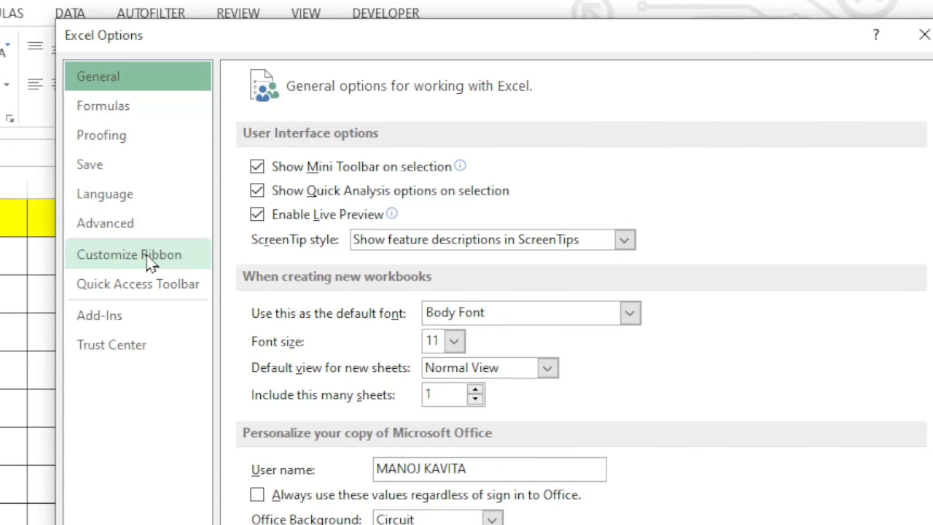
left_click(150, 262)
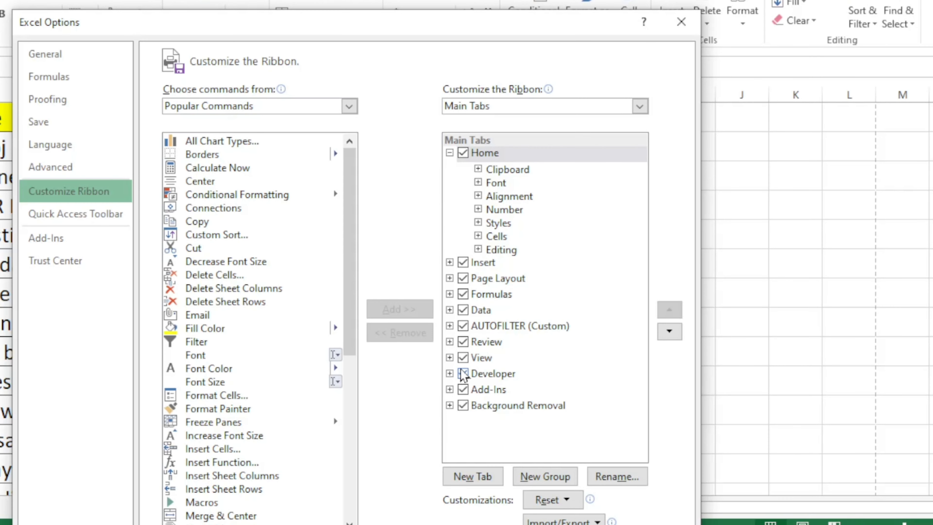
left_click(449, 358)
left_click(449, 357)
left_click(466, 363)
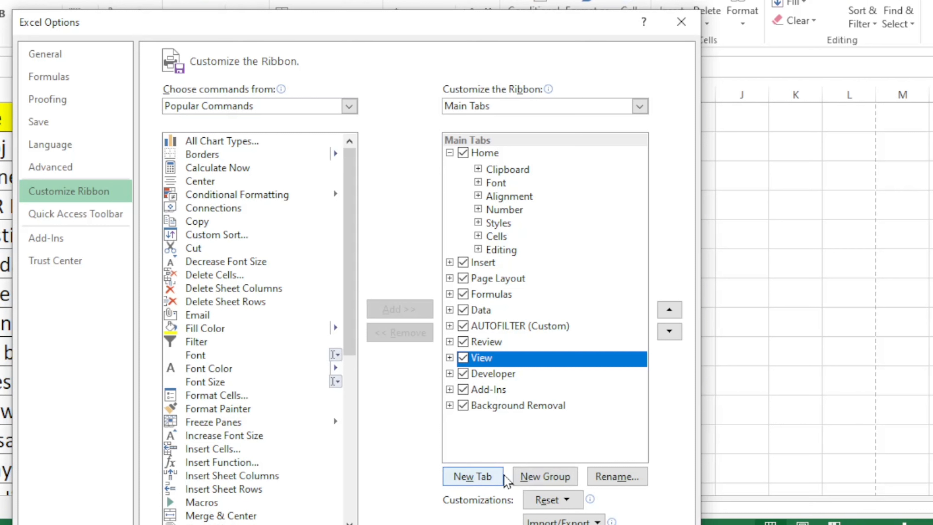
Step: Add a New Tab after View, select its New Group, and list Macros as the command source
left_click(490, 477)
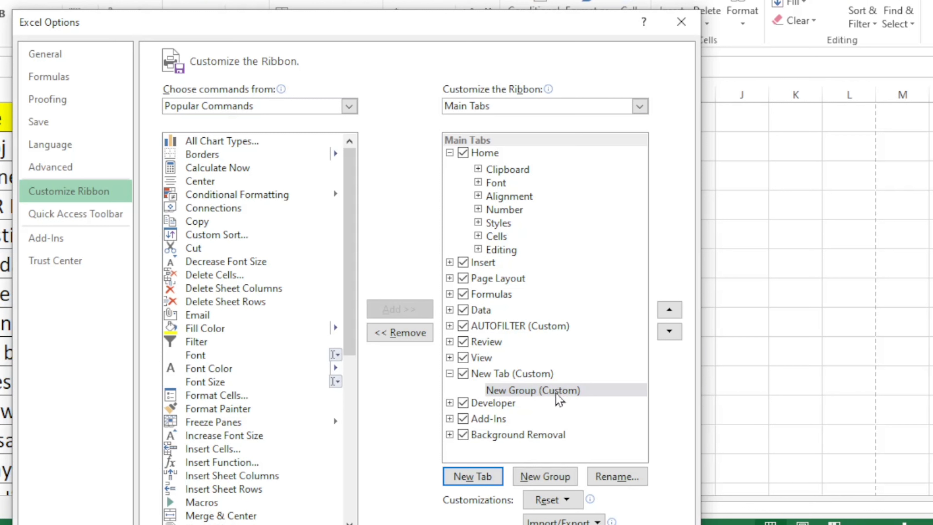
left_click(551, 391)
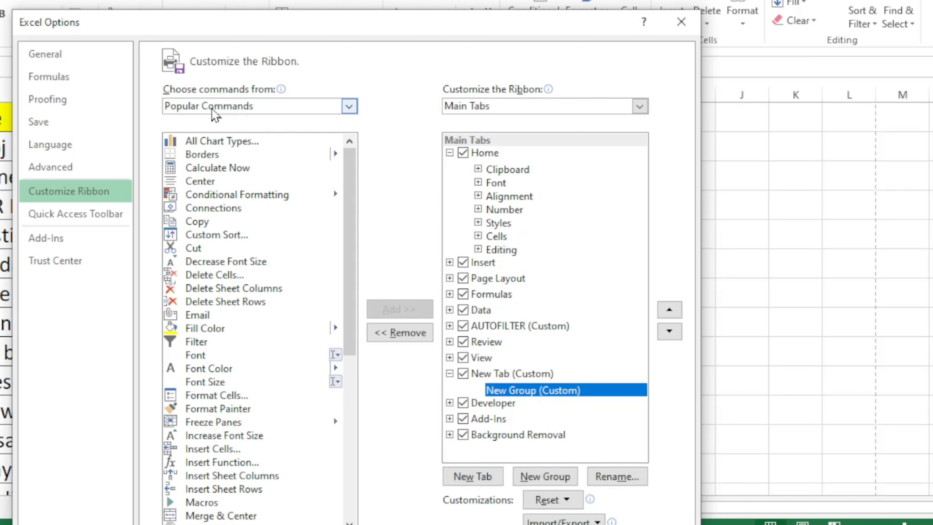
left_click(349, 109)
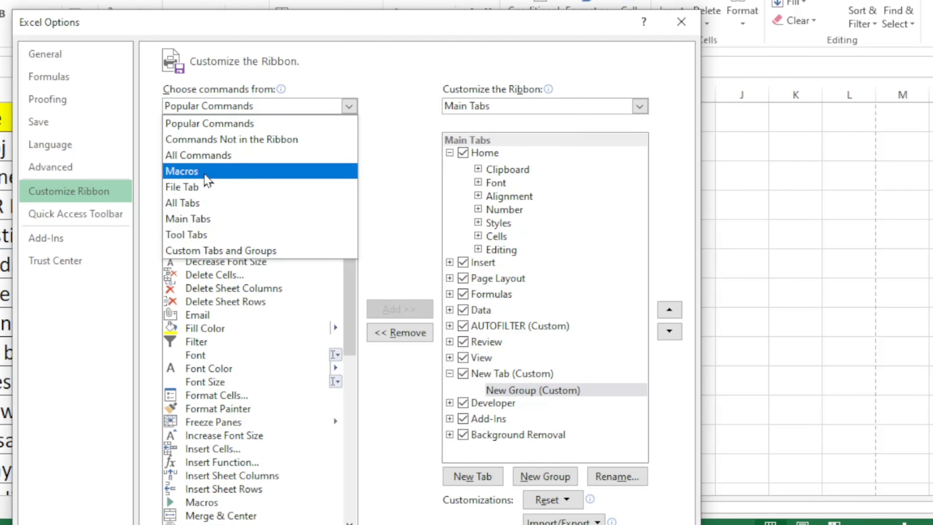
left_click(208, 181)
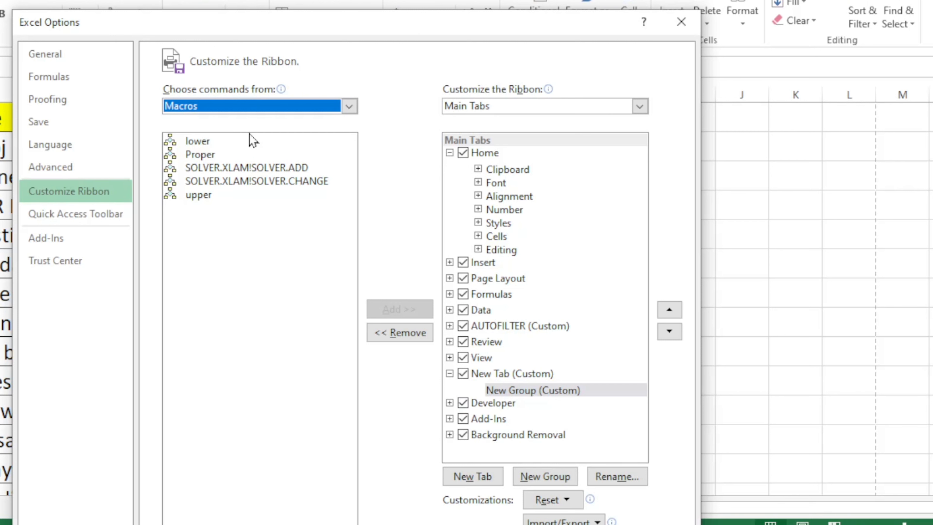
Step: Add the lower, Proper and upper macros to the New Group (Custom)
left_click(197, 144)
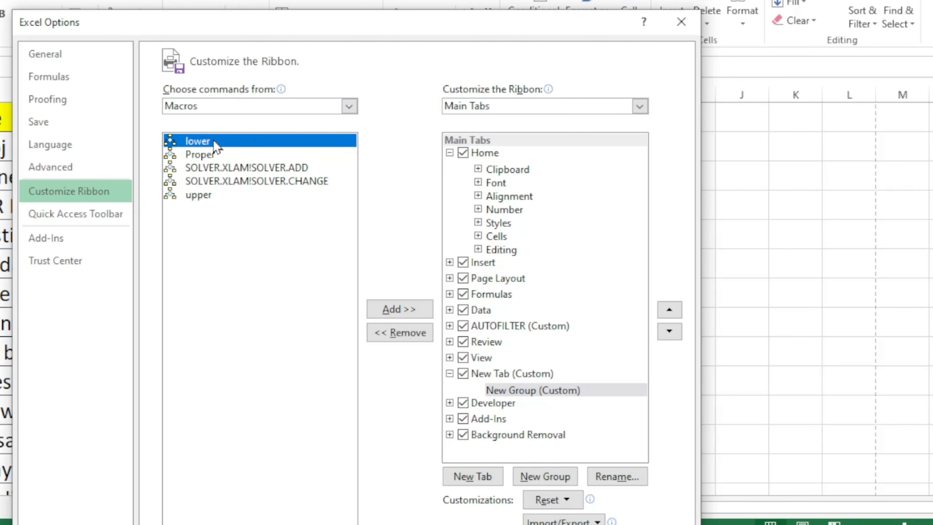
left_click(409, 309)
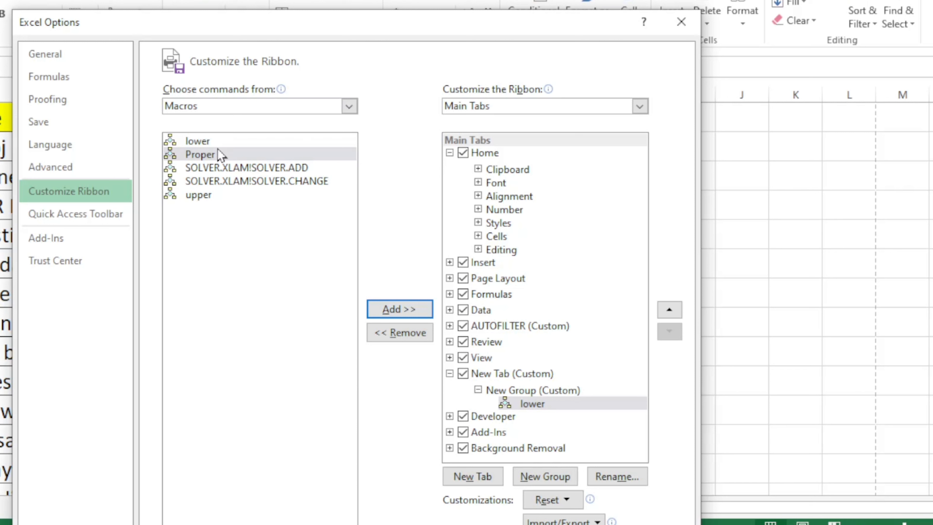
left_click(216, 156)
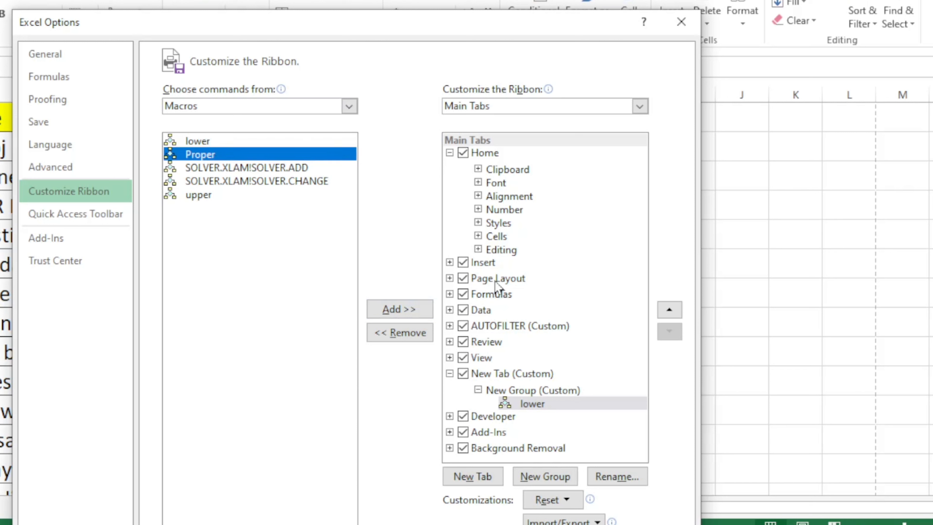
left_click(400, 311)
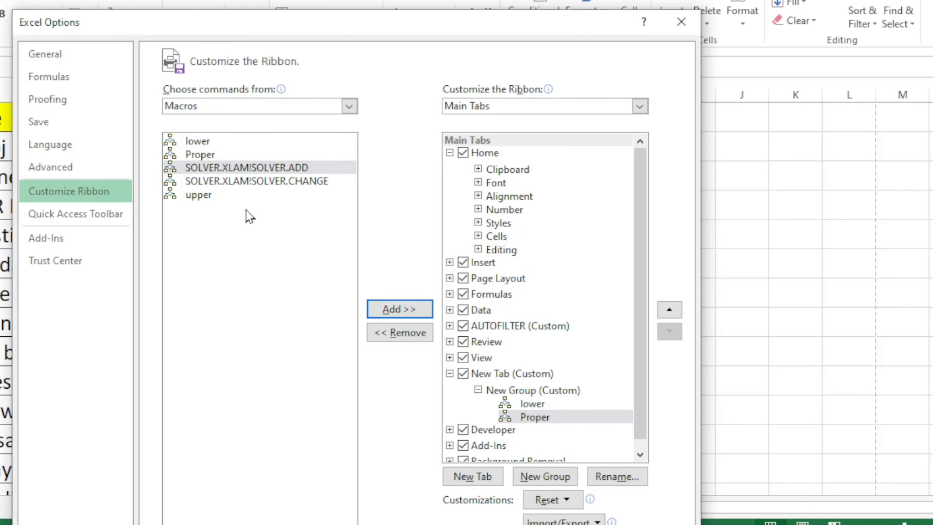
left_click(212, 201)
left_click(400, 310)
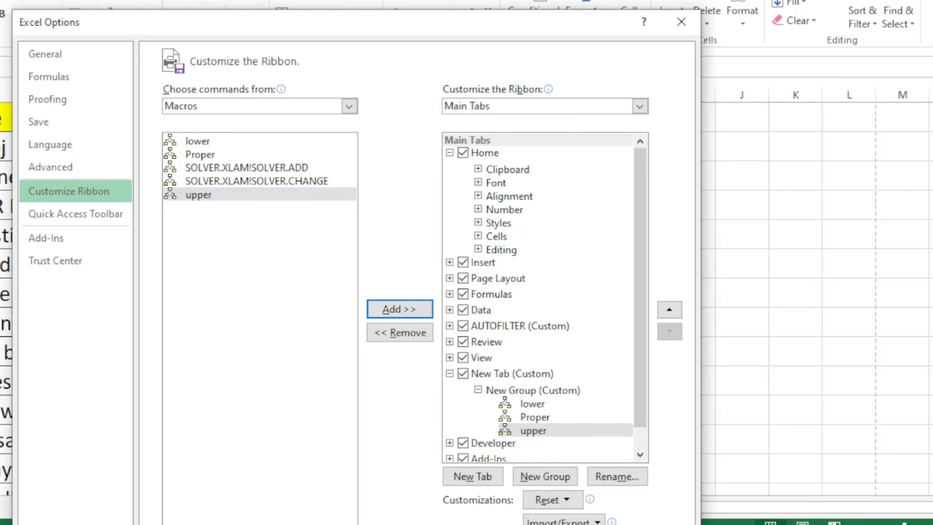
left_click(528, 404)
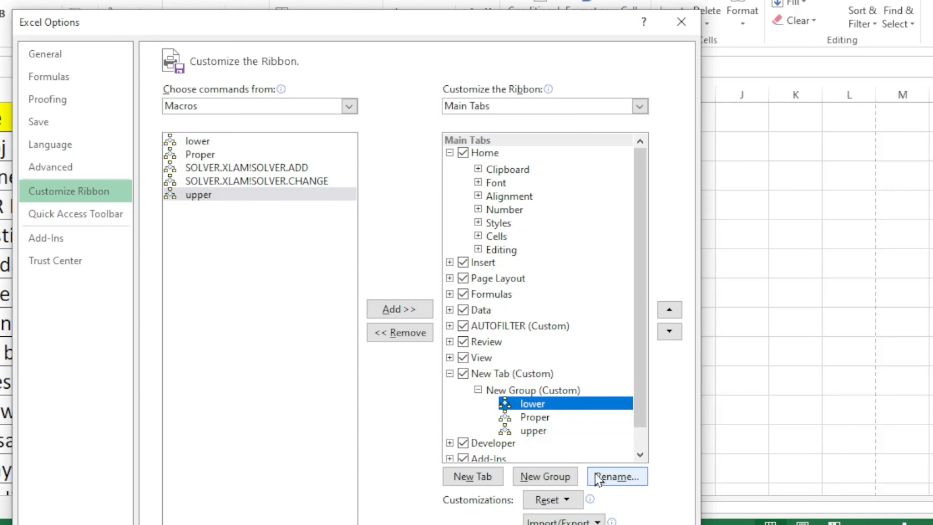
Step: Give the lower command a person symbol and the Proper command a businessman symbol
left_click(614, 481)
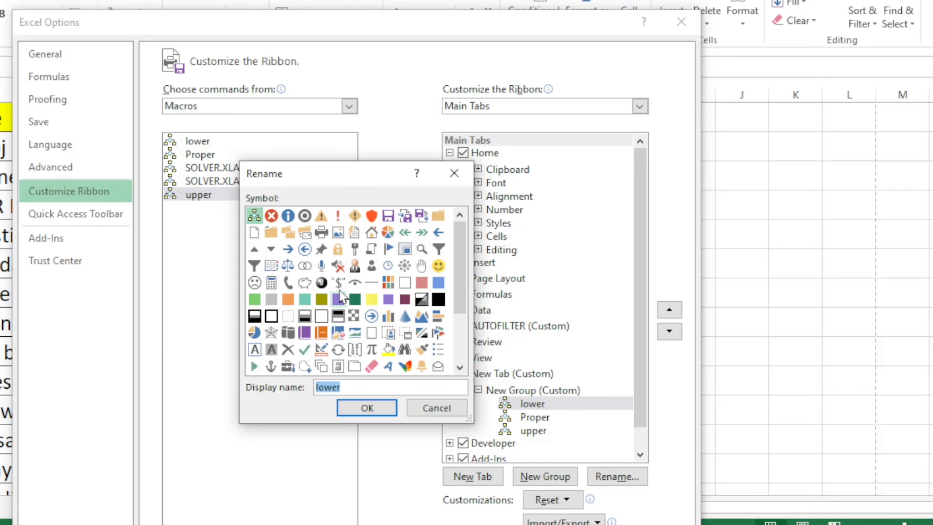
left_click(372, 268)
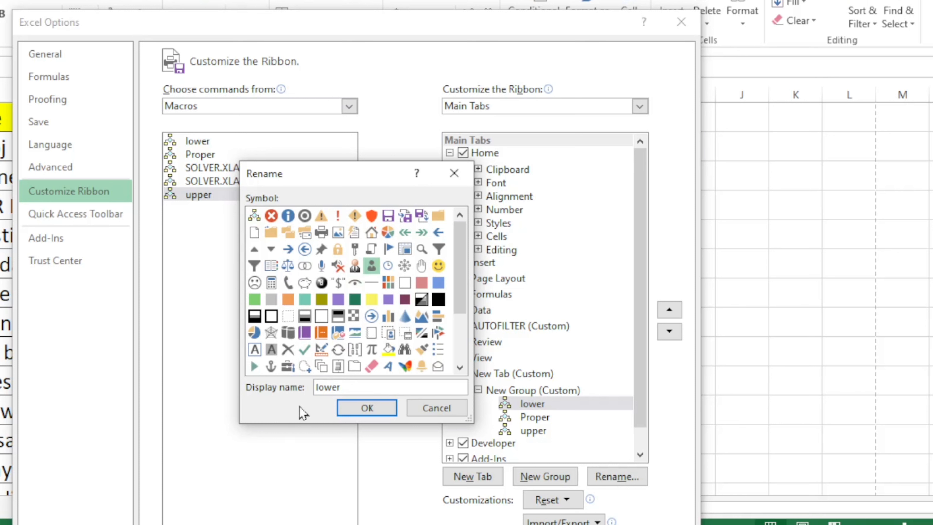
left_click(367, 408)
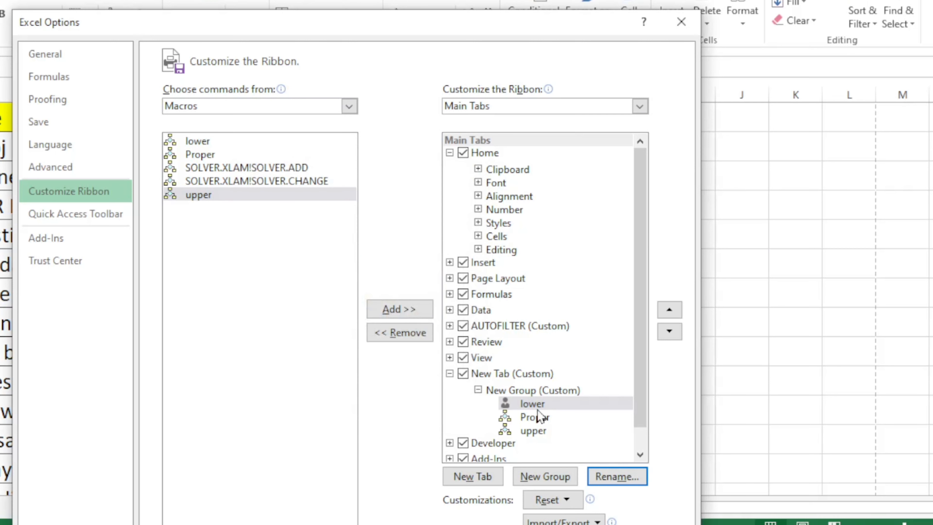
left_click(529, 419)
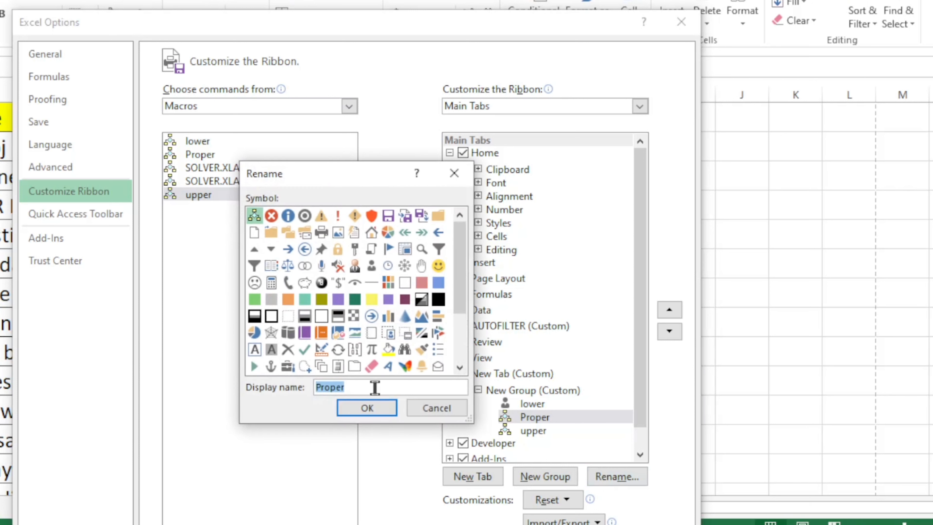
left_click(358, 267)
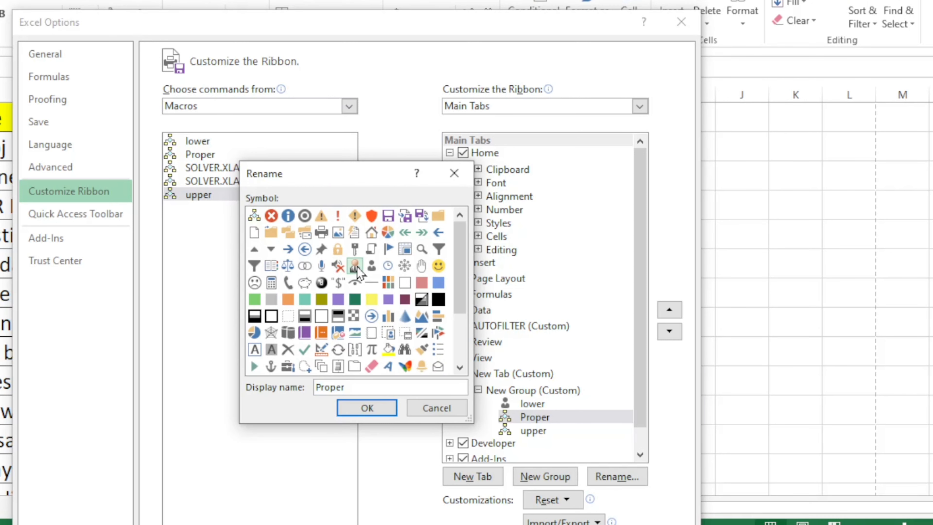
left_click(359, 415)
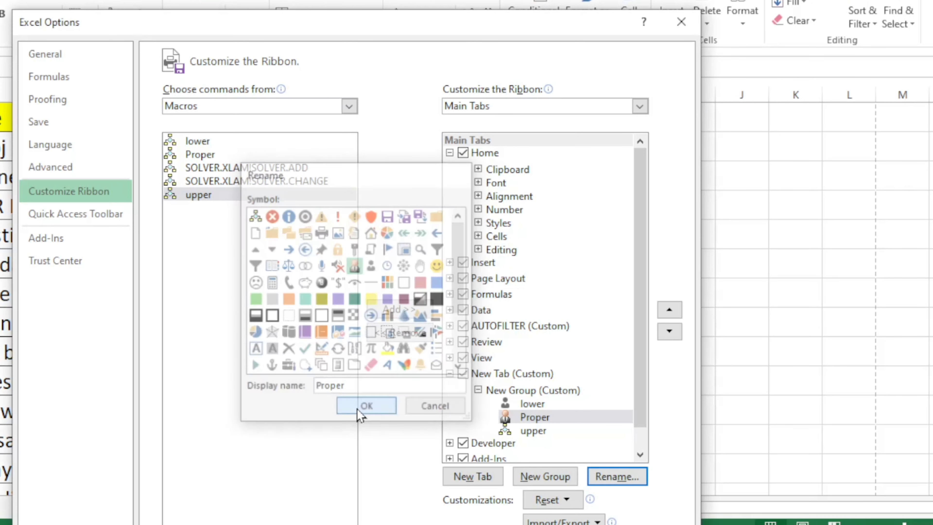
Step: Give the upper command a hand symbol and apply the ribbon customisation
left_click(533, 431)
left_click(614, 477)
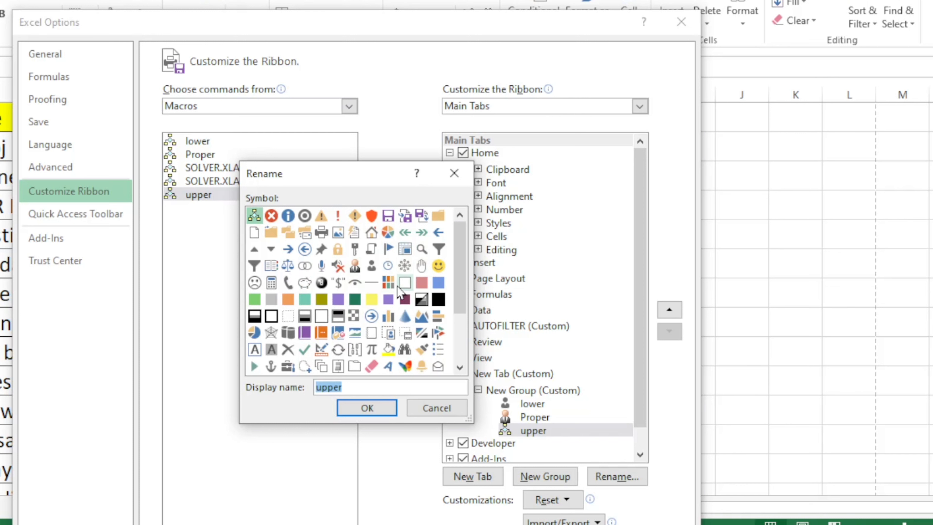
left_click(420, 266)
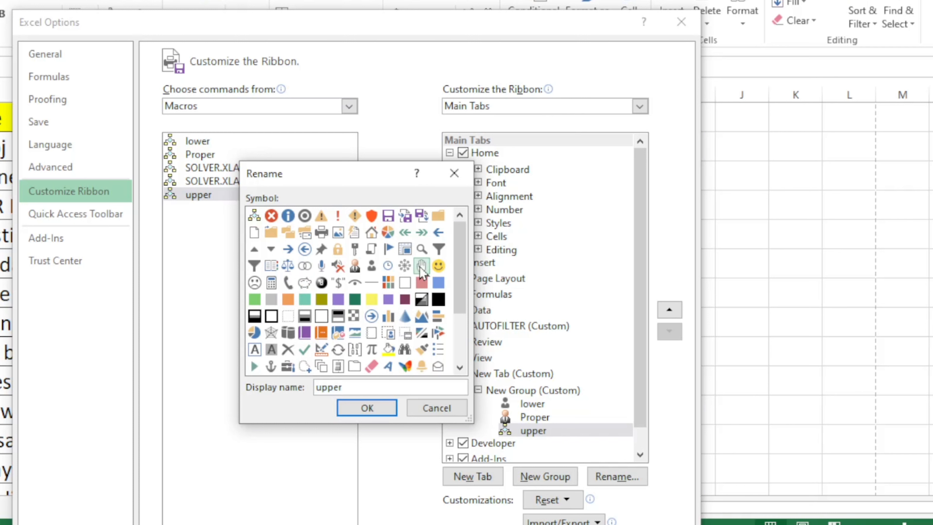
left_click(366, 408)
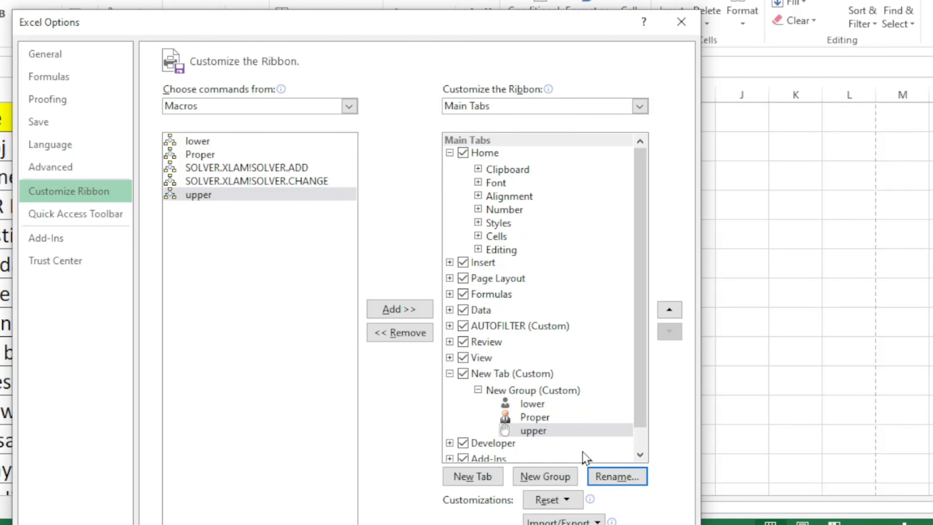
left_click_drag(523, 32, 508, 0)
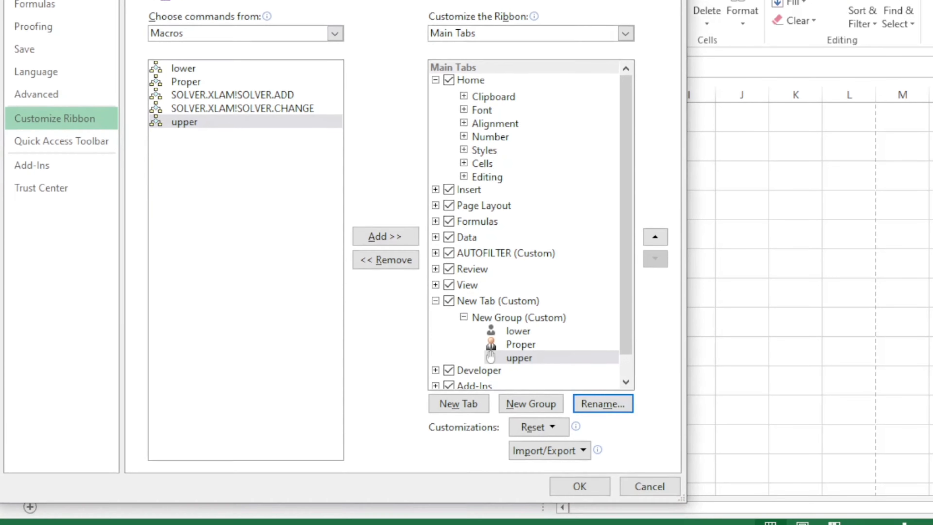
left_click(579, 490)
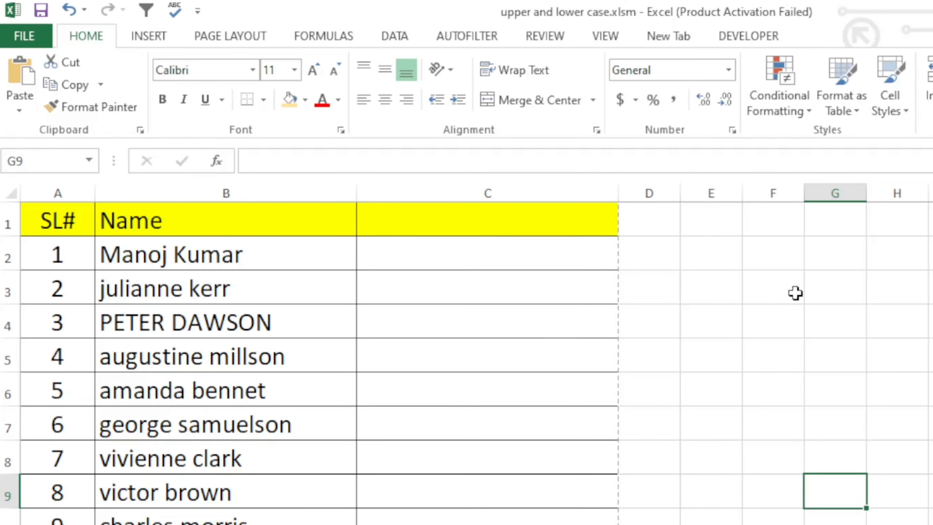
Step: On New Tab, try upper then Proper on B2 and Proper then lower on B3, restoring their original case
left_click(813, 386)
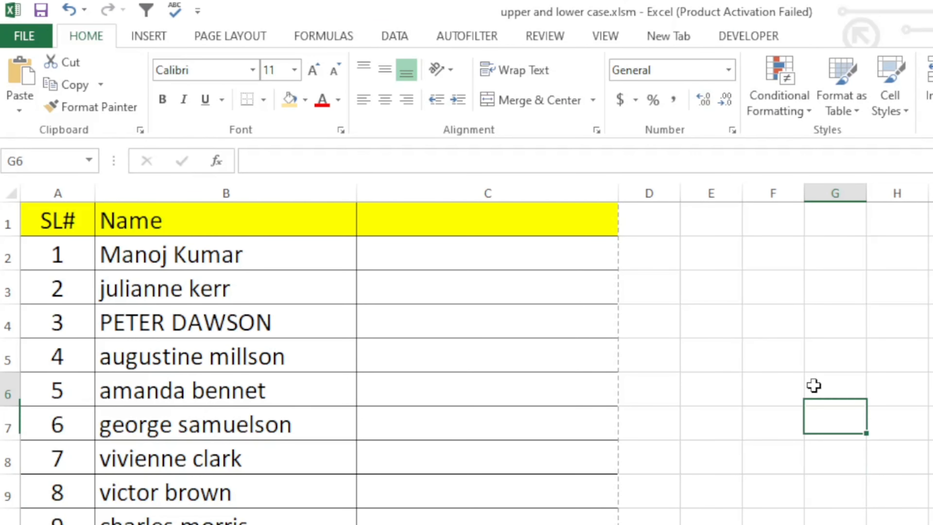
left_click(668, 36)
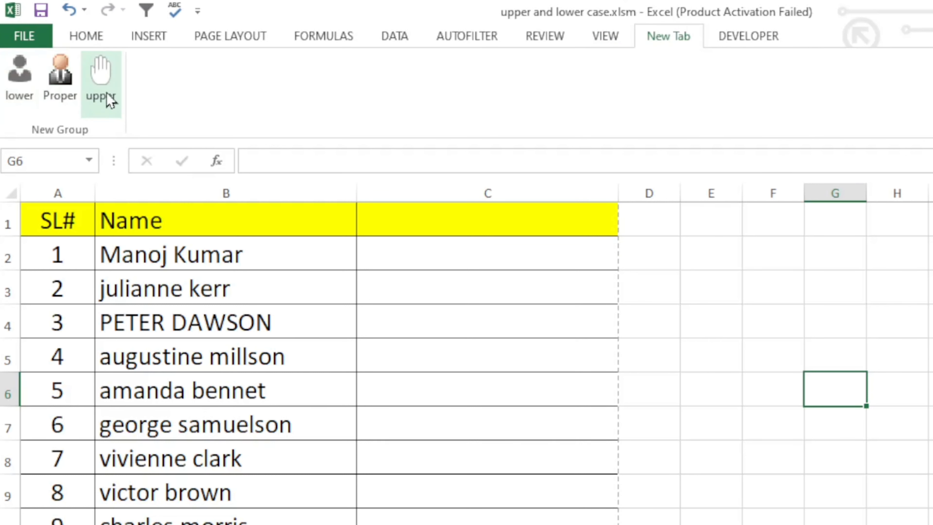
left_click(205, 259)
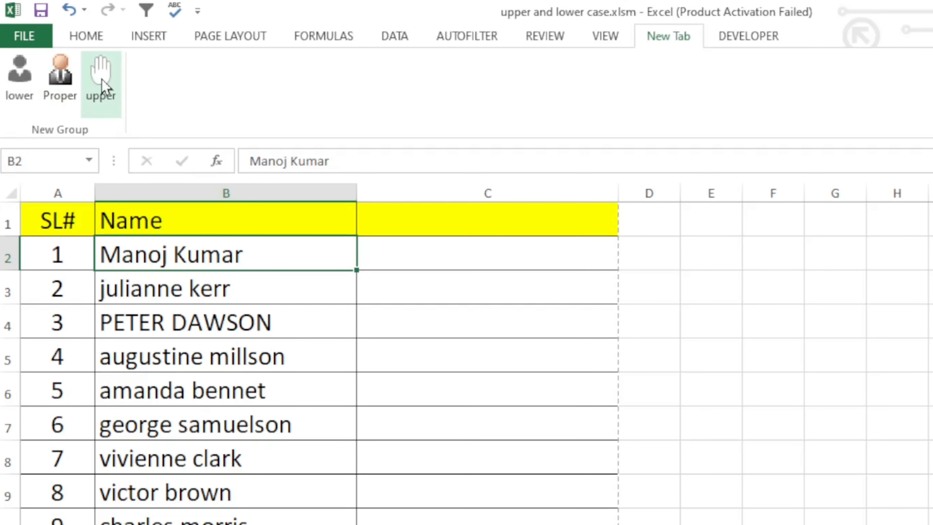
left_click(104, 75)
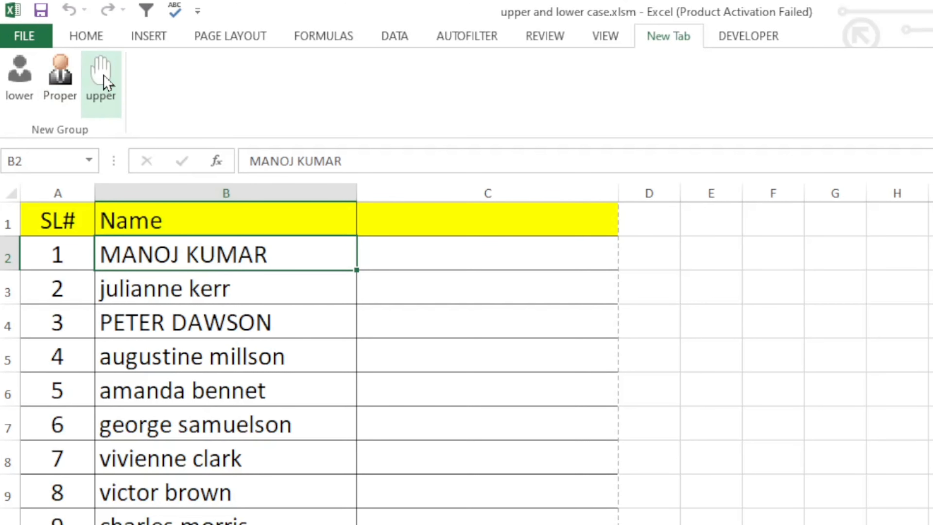
left_click(175, 293)
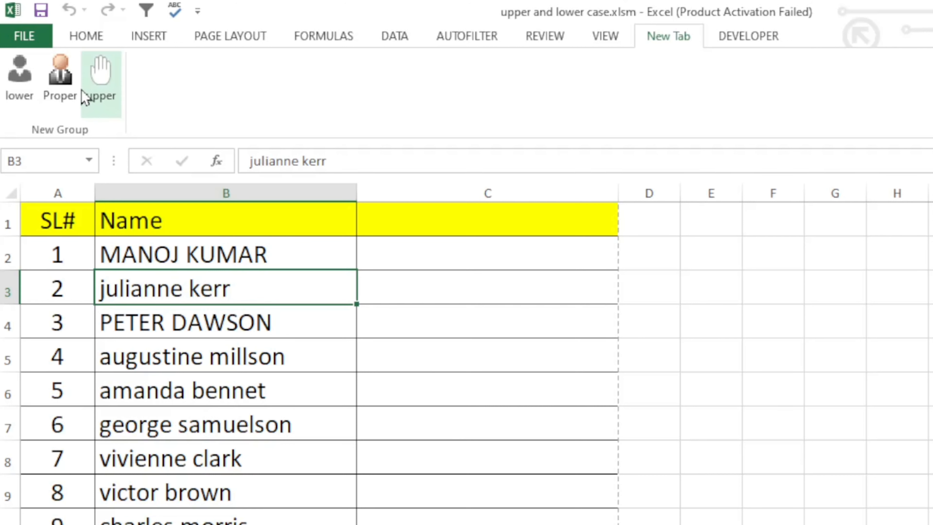
left_click(60, 77)
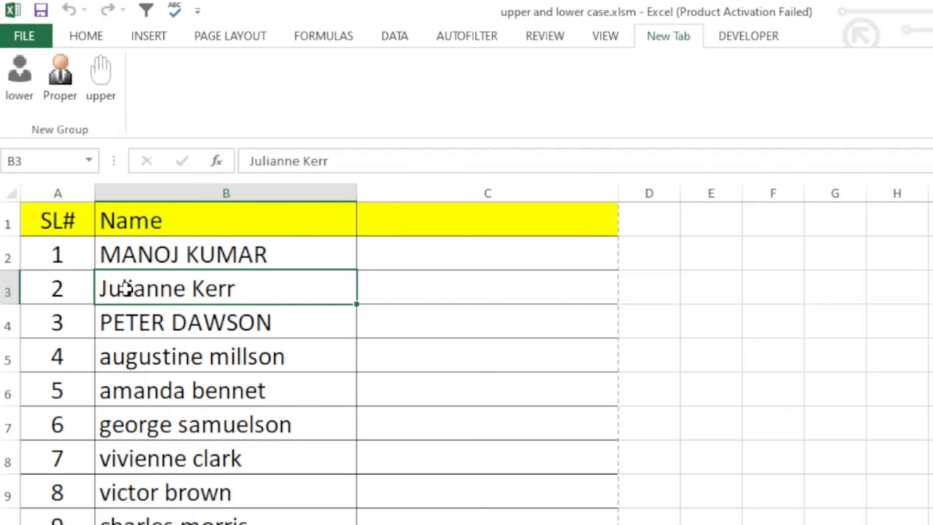
left_click(18, 88)
left_click(183, 254)
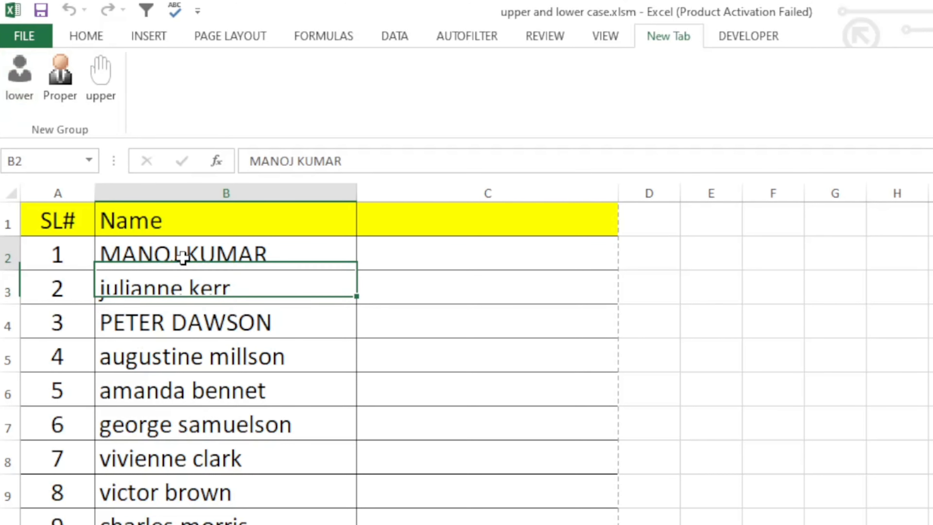
left_click(60, 79)
left_click(218, 322)
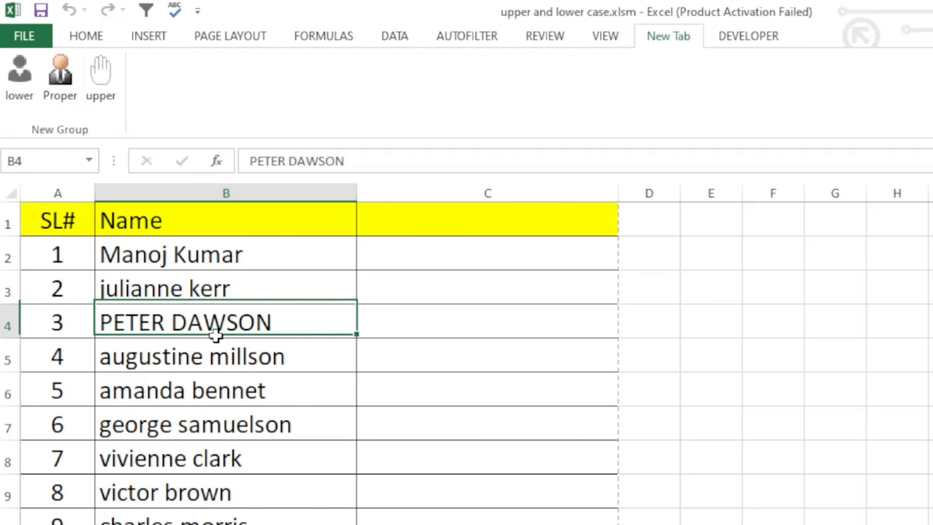
left_click(183, 388)
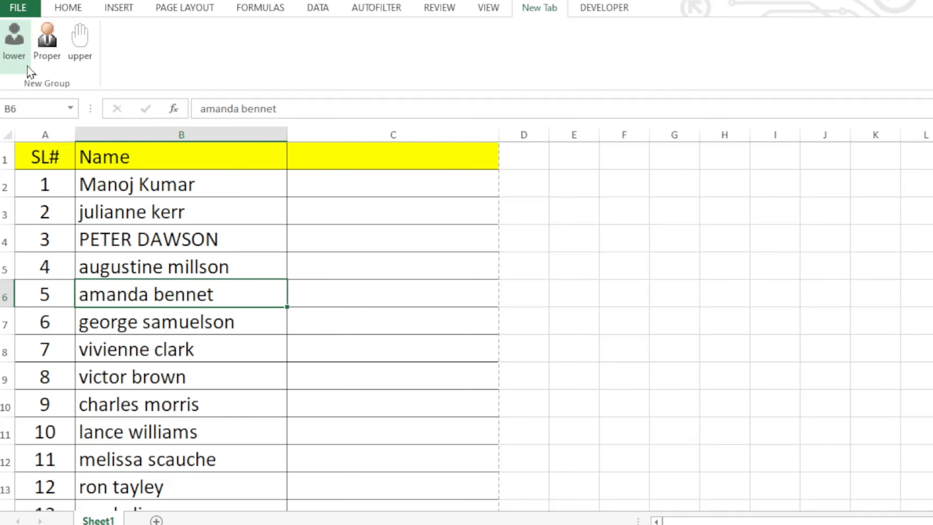
left_click(59, 42)
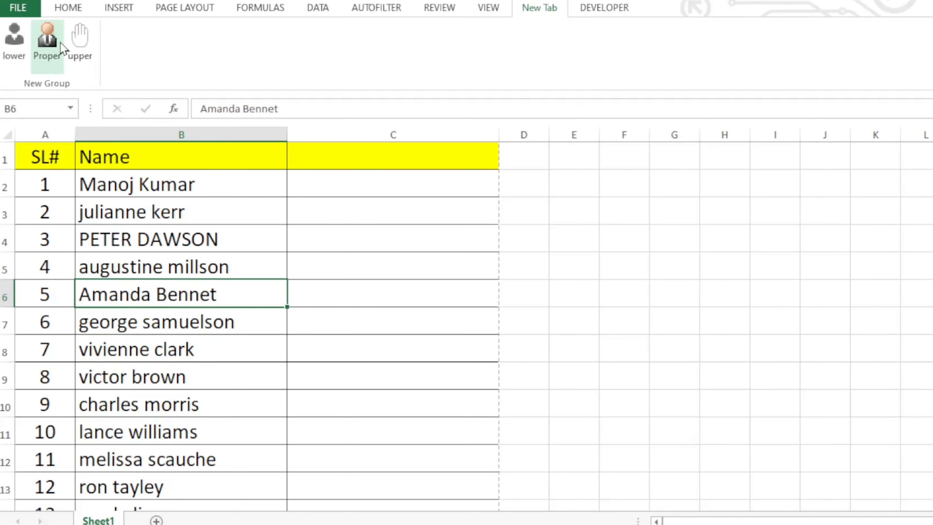
left_click(83, 42)
left_click(252, 352)
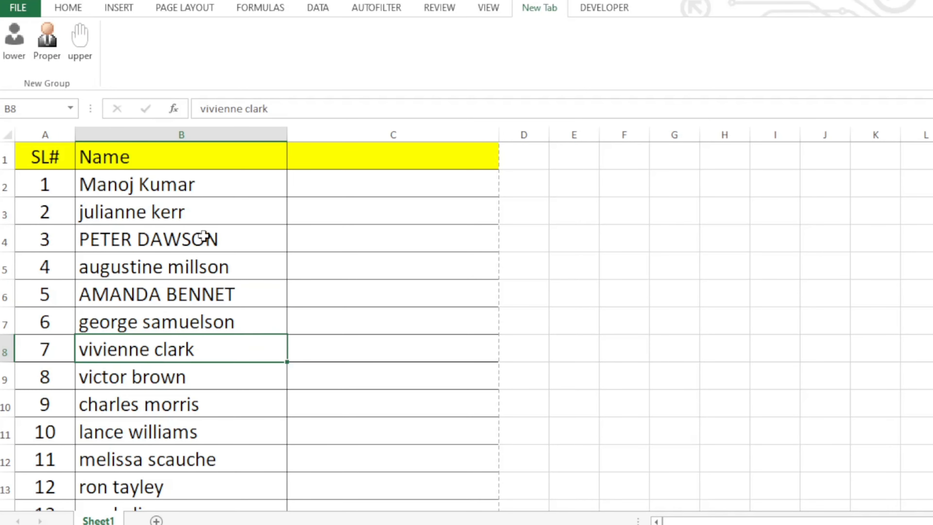
left_click(161, 387)
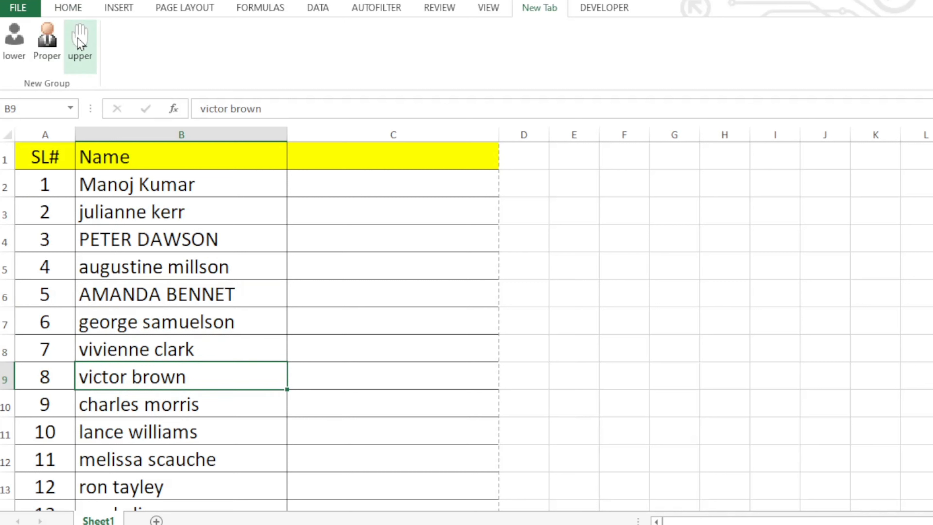
left_click(78, 38)
left_click(206, 415)
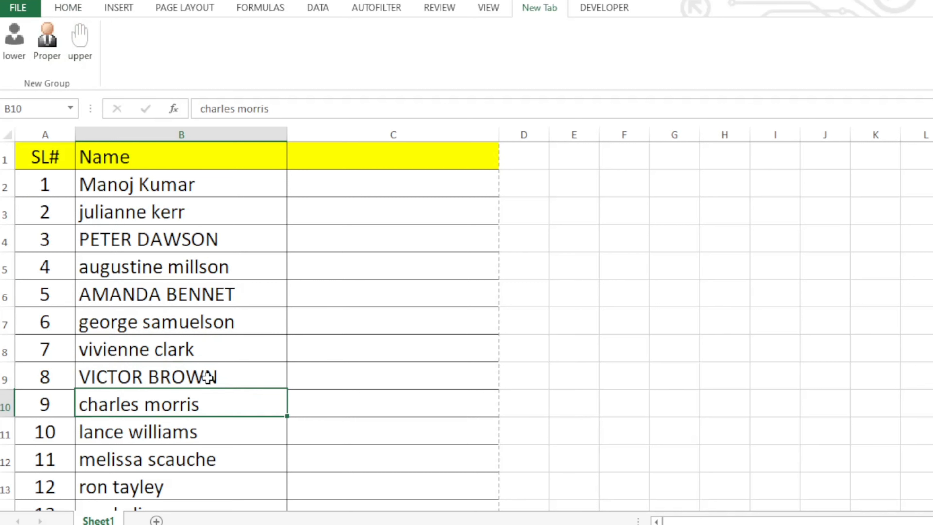
left_click(47, 43)
left_click(13, 41)
left_click(194, 439)
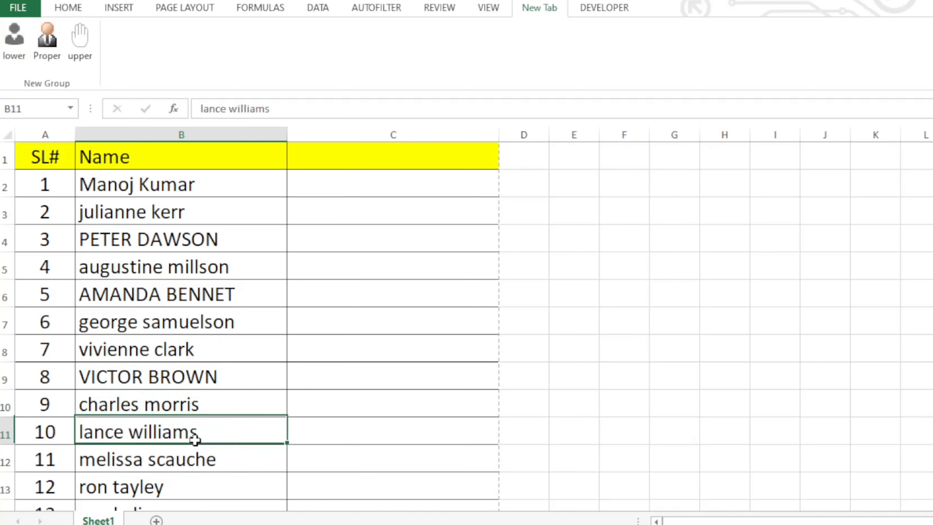
left_click(79, 38)
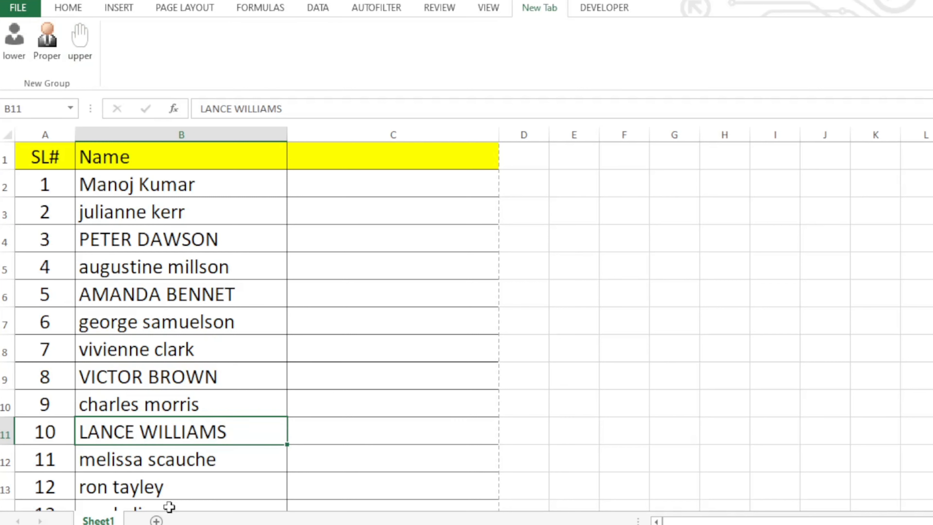
left_click(164, 400)
left_click(47, 39)
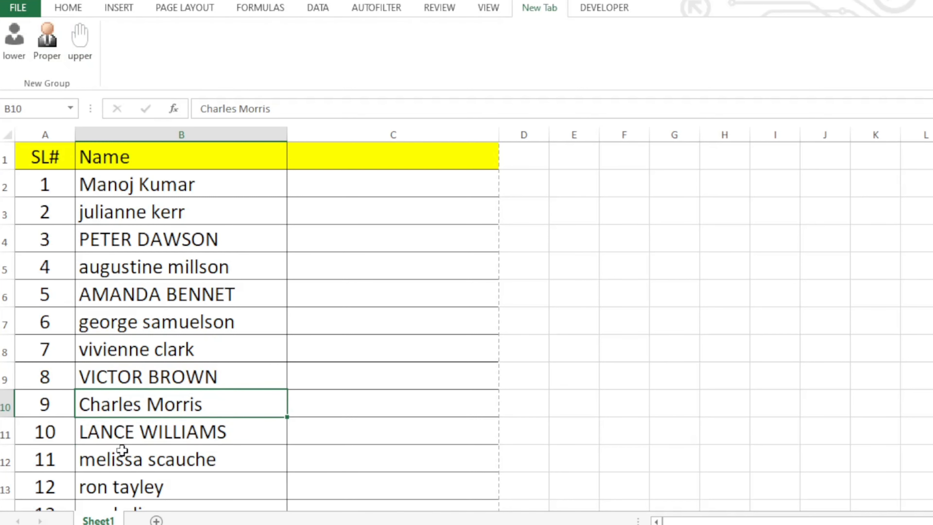
left_click(145, 374)
left_click(14, 39)
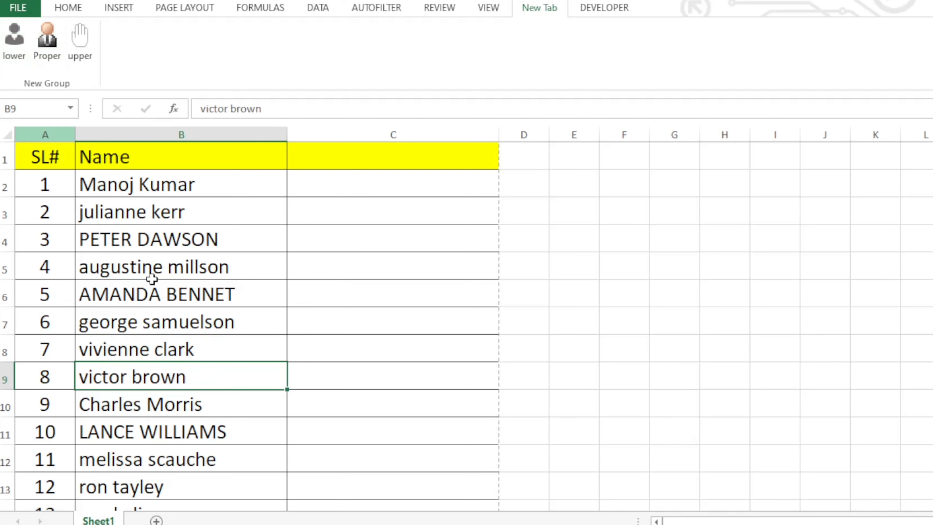
Step: Switch to the HOME tab and review the names in B2 to B4
left_click(345, 324)
left_click(488, 8)
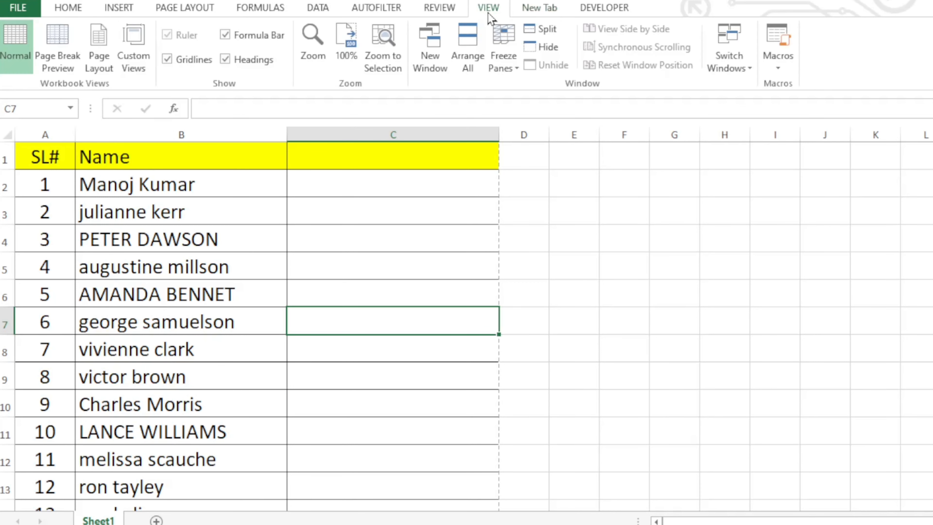
left_click(545, 9)
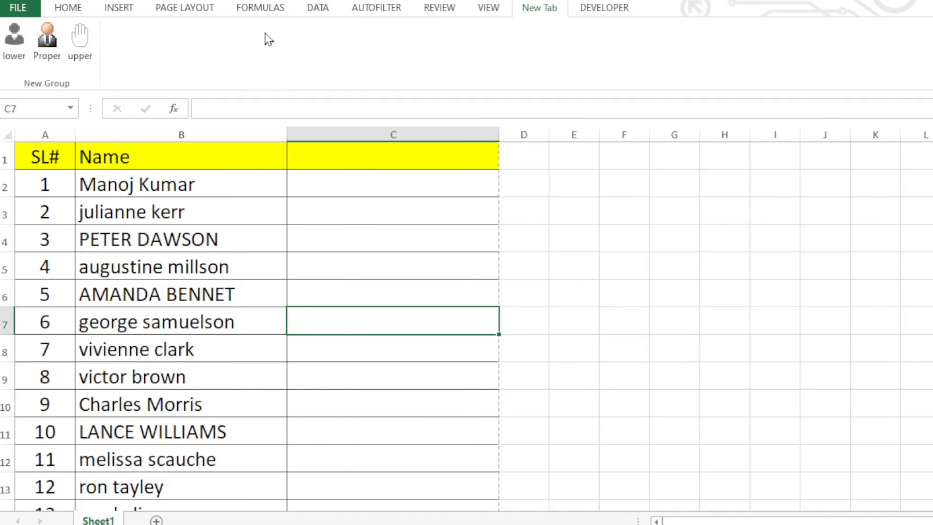
left_click(68, 8)
left_click(296, 212)
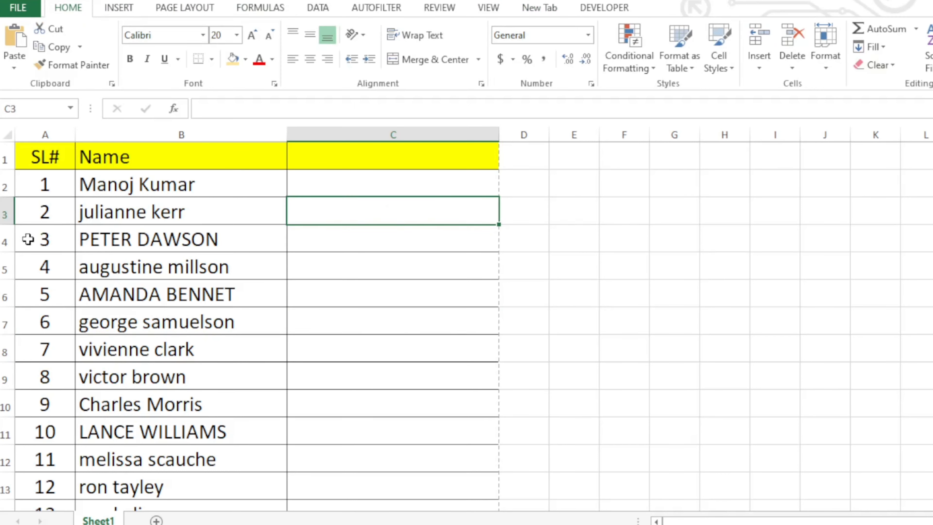
left_click(173, 246)
left_click(195, 210)
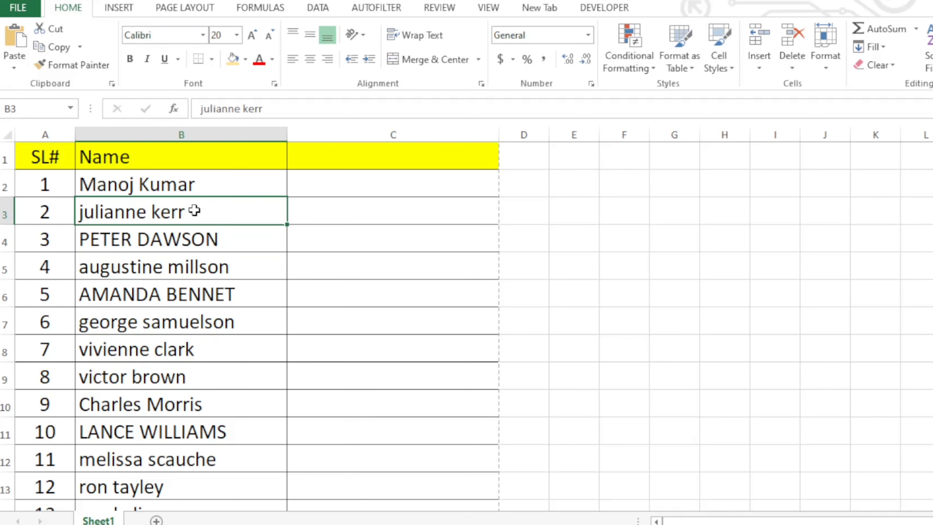
left_click(239, 188)
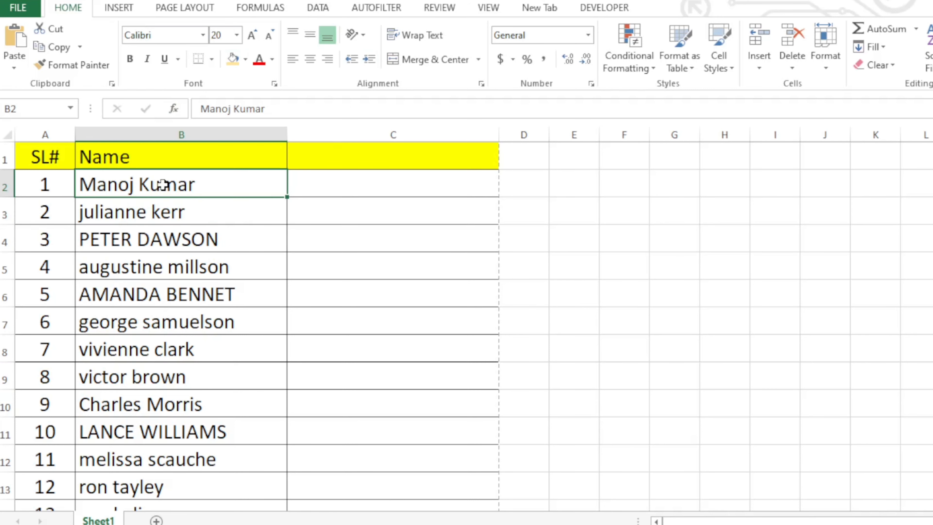
Step: Open the workbook's macro list using View Macros in the VIEW tab's Macros dropdown
left_click(488, 8)
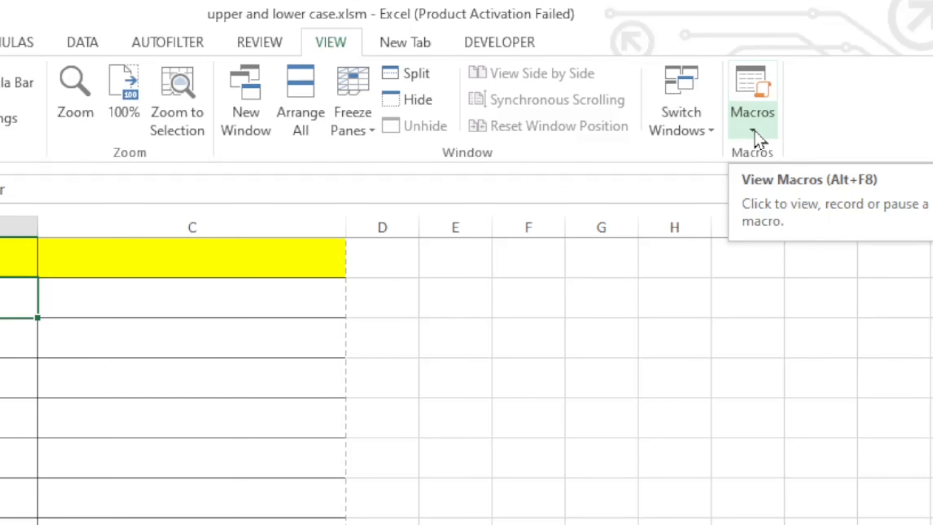
left_click(753, 130)
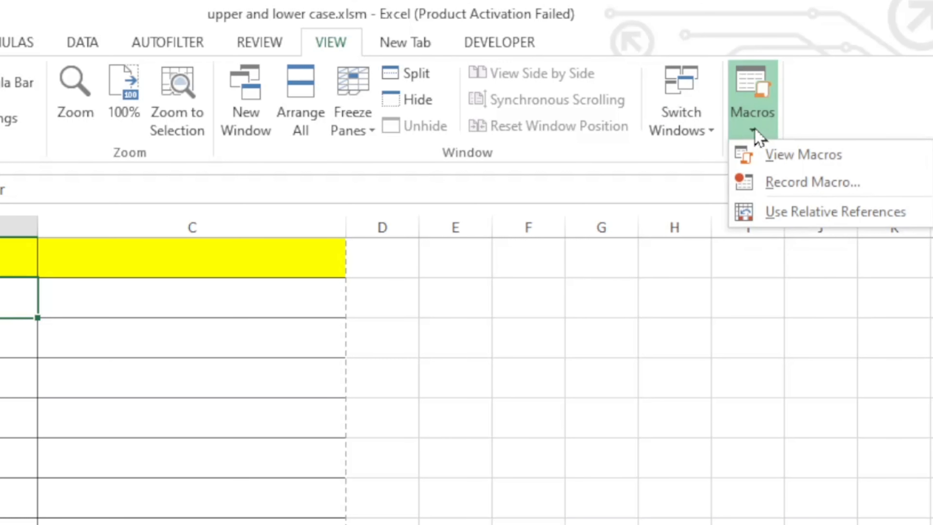
left_click(813, 165)
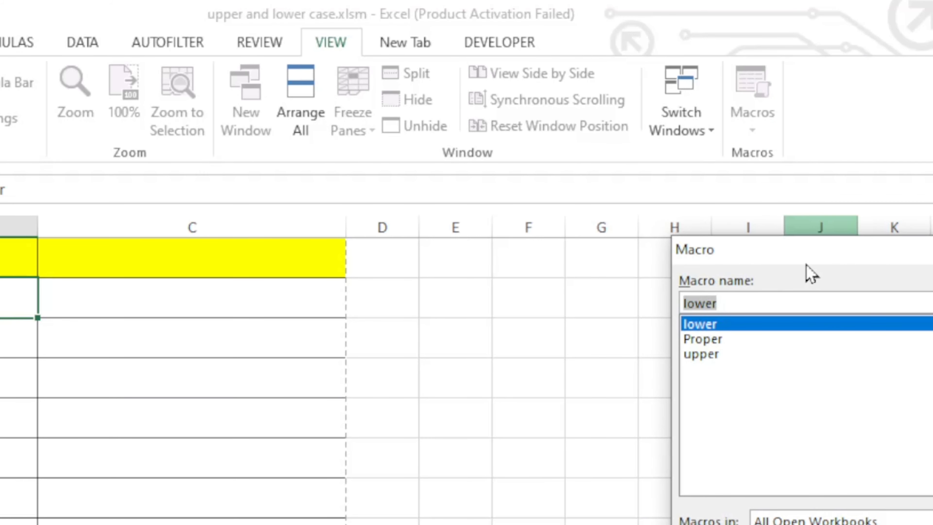
Step: Assign the lower macro the keyboard shortcut Ctrl+Shift+L in its Macro Options
left_click_drag(806, 274, 370, 261)
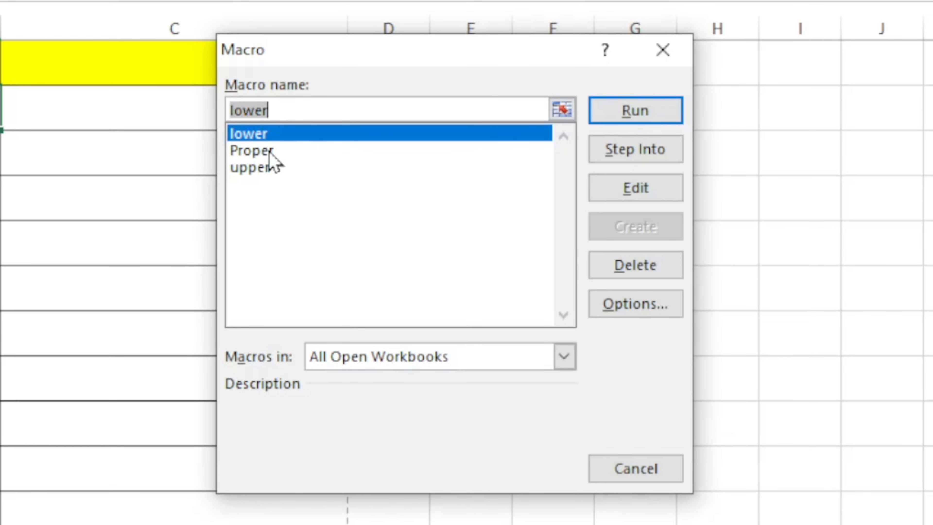
left_click(641, 310)
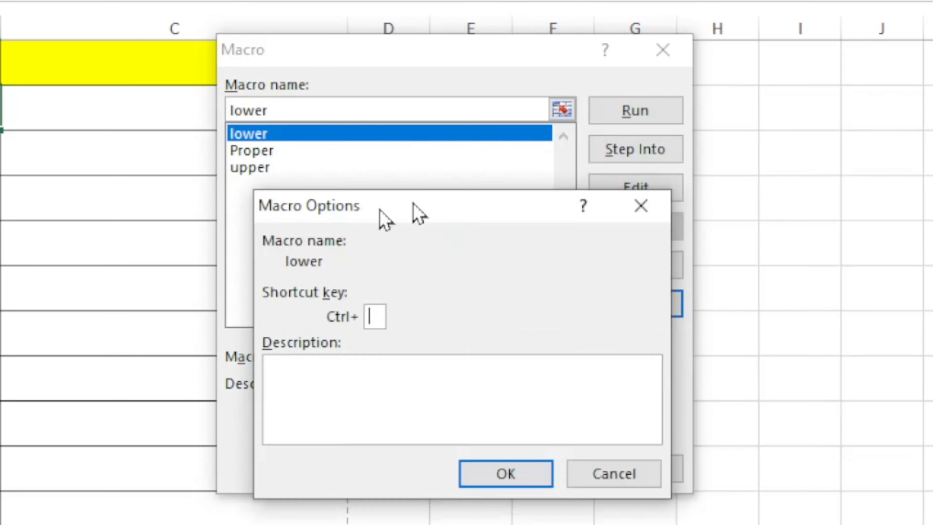
mouse_move(907, 129)
left_mouse_down()
mouse_move(319, 225)
mouse_move(2, 216)
left_mouse_up()
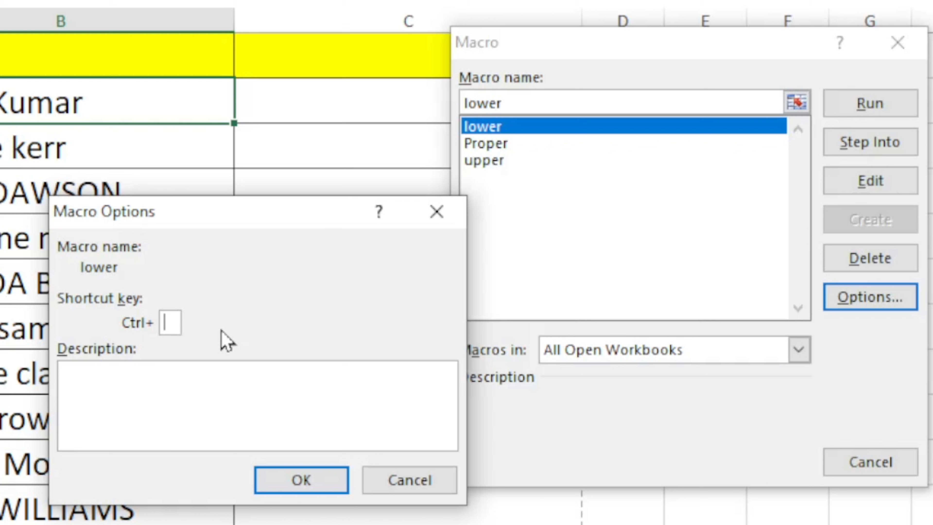
type("L")
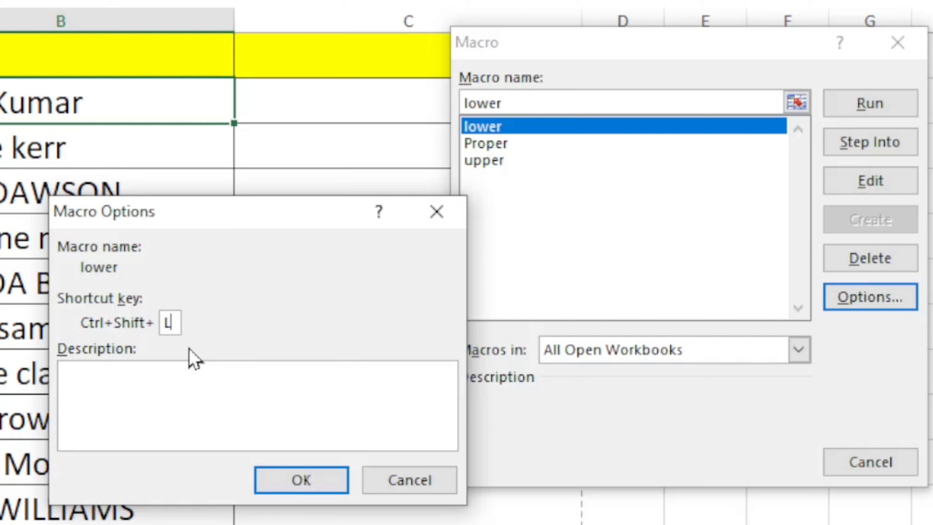
key("BackSpace")
type("L")
left_click(286, 480)
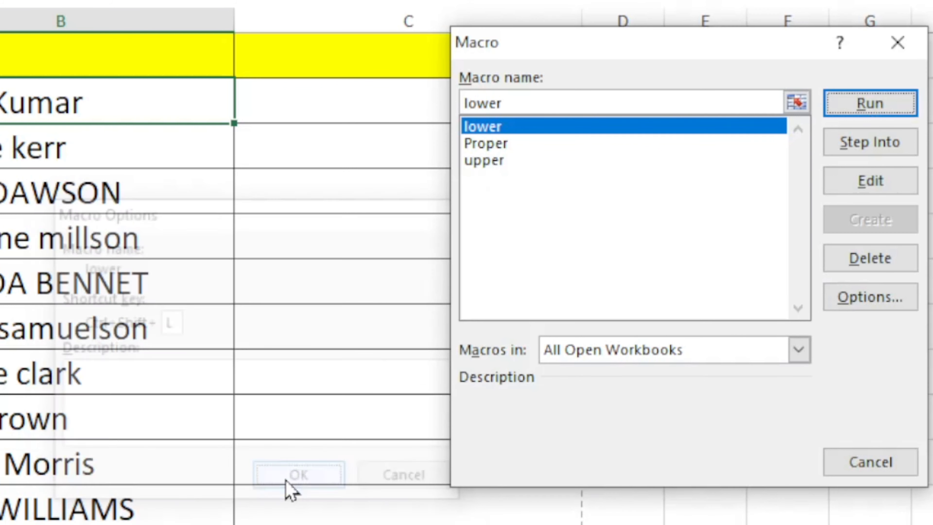
Step: Assign the Proper macro the keyboard shortcut Ctrl+Shift+P
left_click(490, 148)
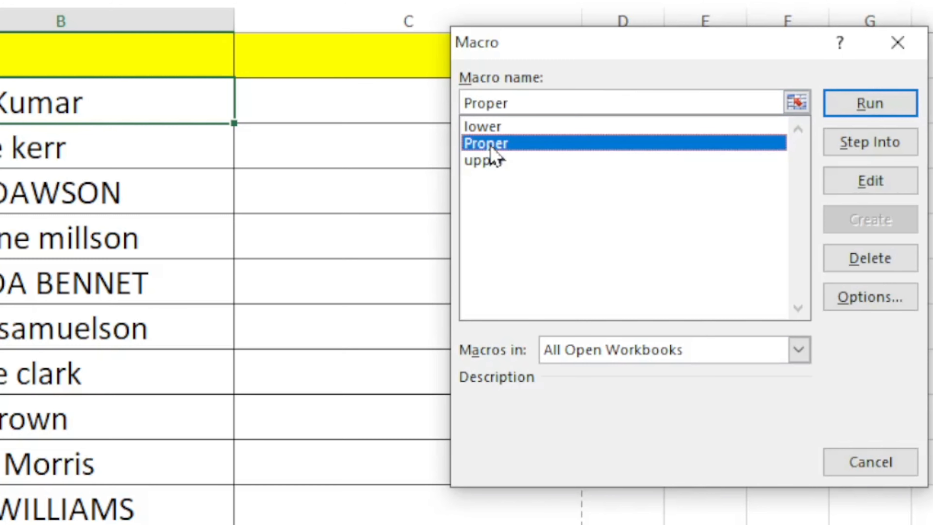
left_click(889, 304)
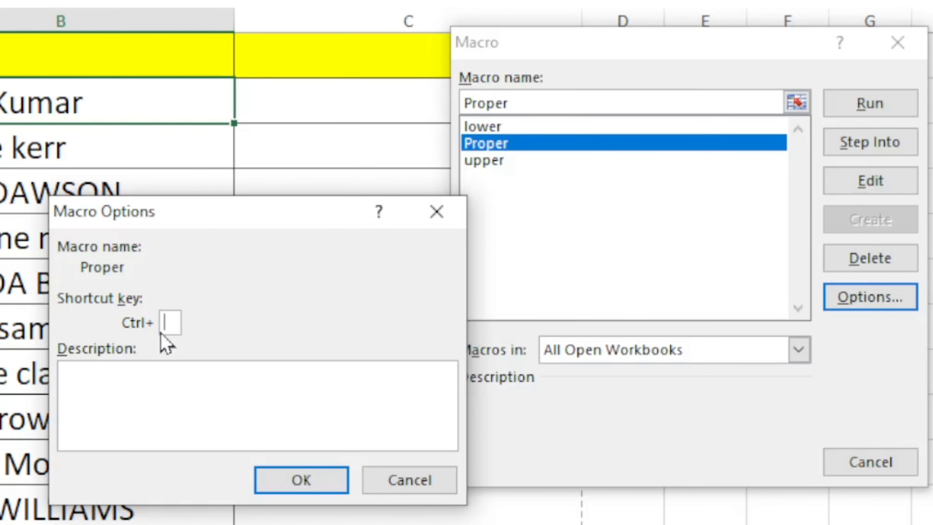
type("P")
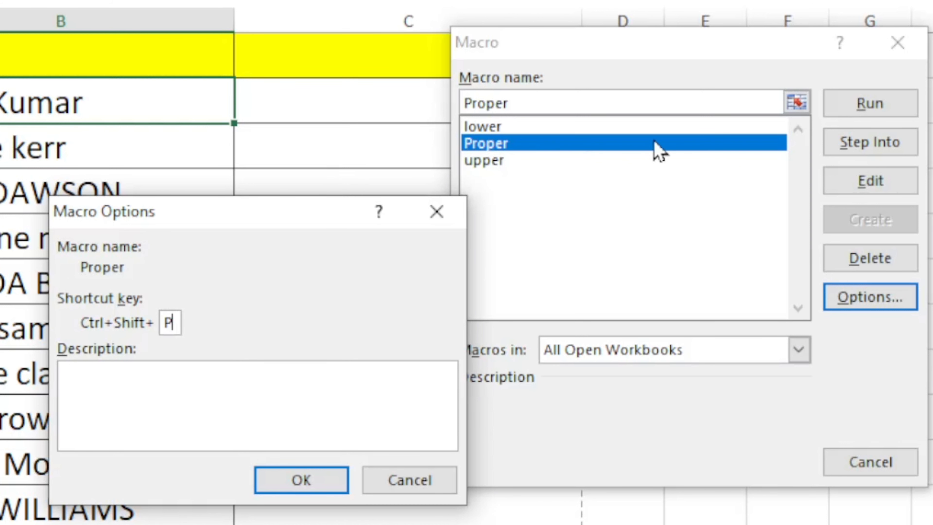
left_click(301, 489)
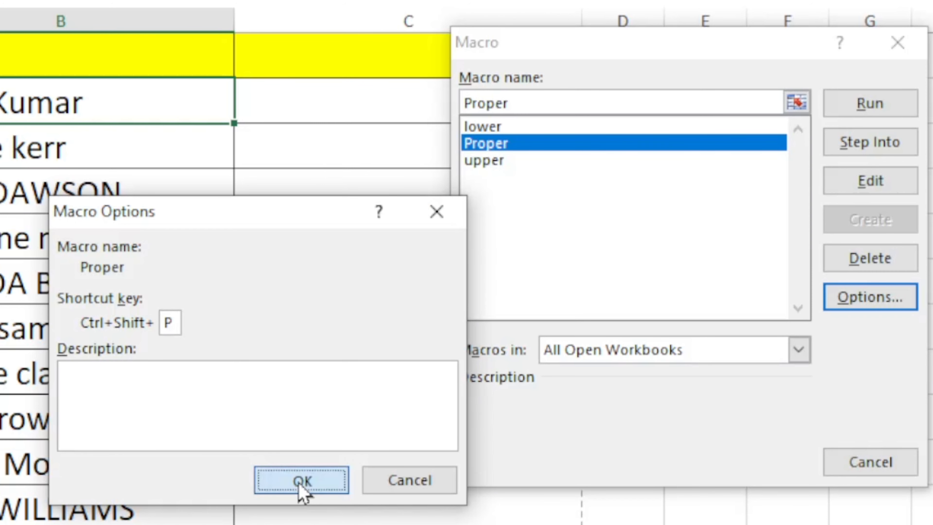
Step: Assign the upper macro the shortcut Ctrl+Shift+U and close the Macro dialog
left_click(507, 163)
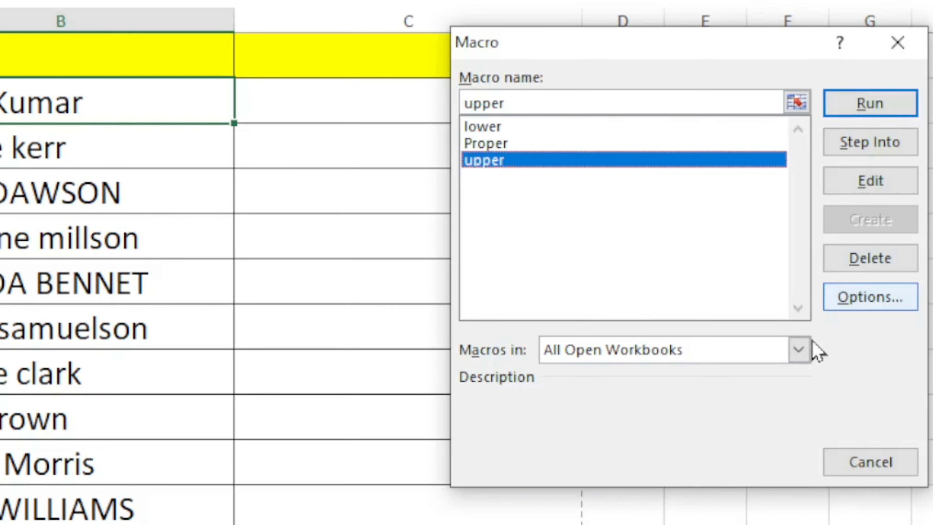
left_click(867, 305)
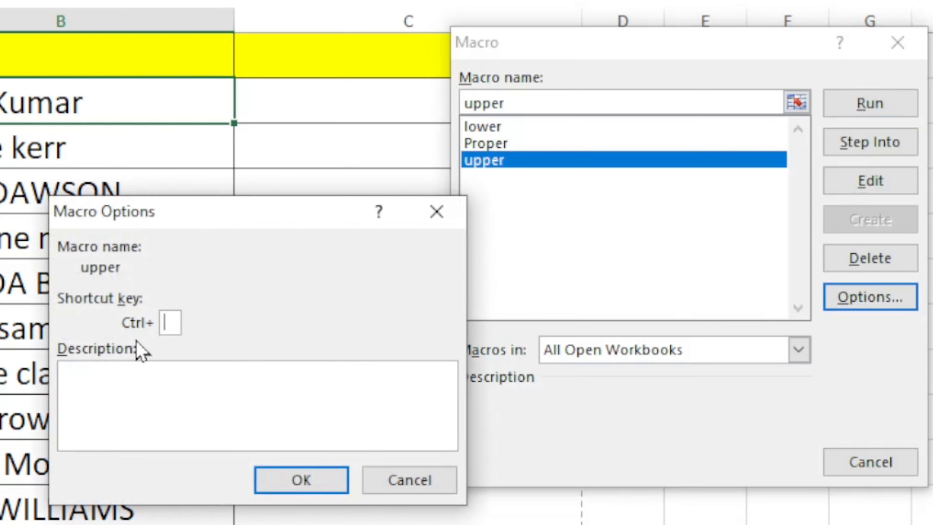
type("U")
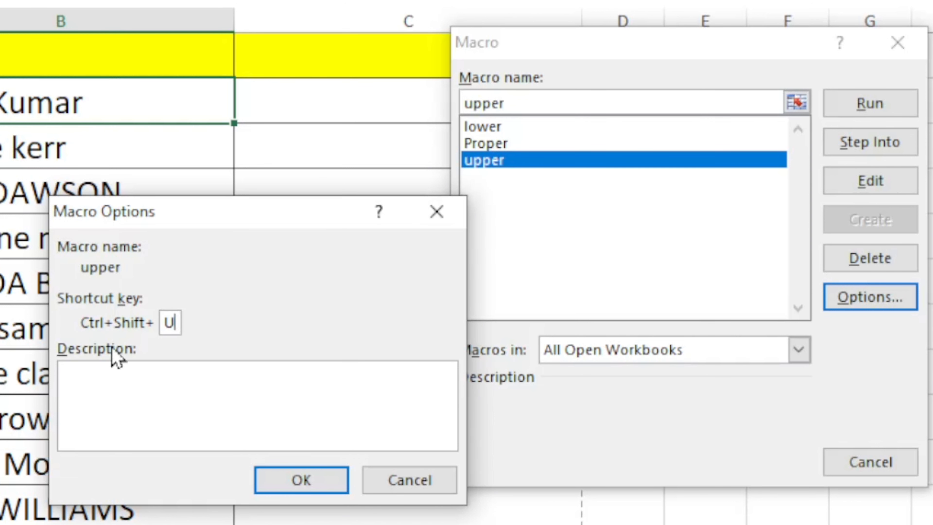
left_click(285, 490)
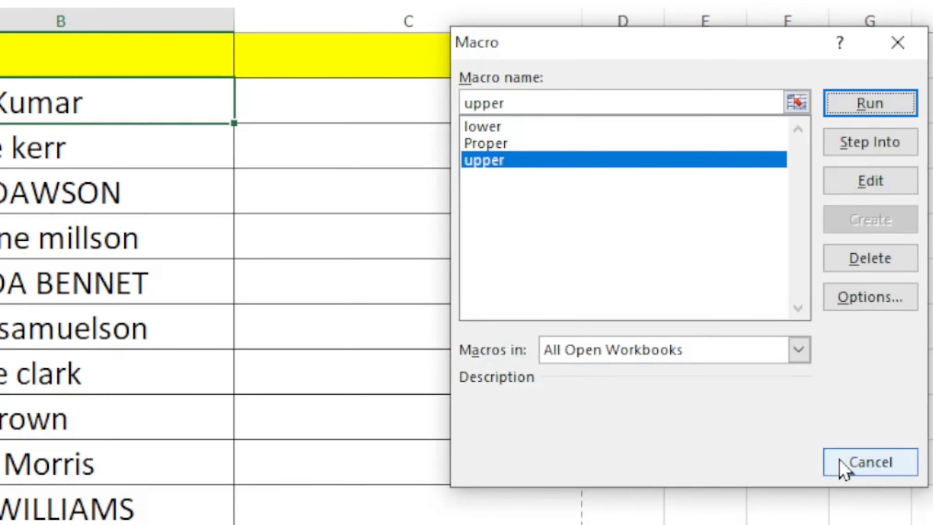
left_click(860, 463)
left_click(882, 403)
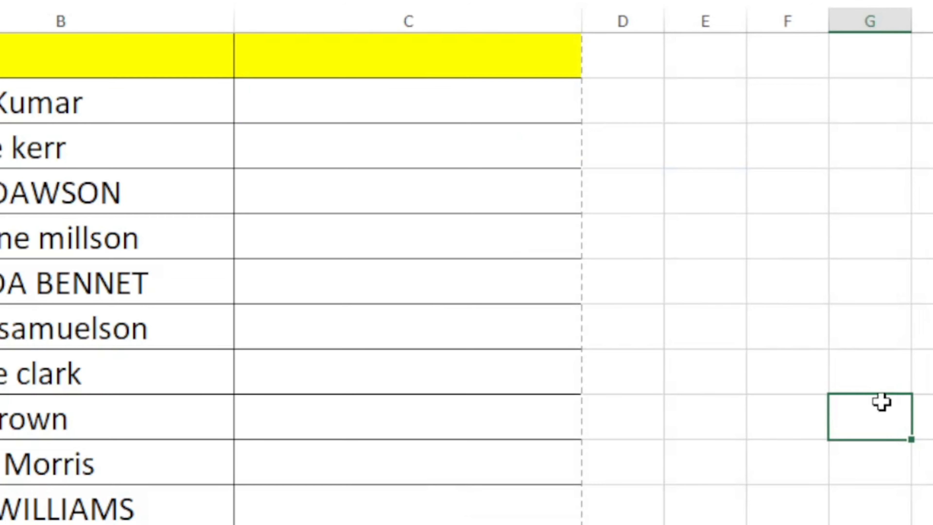
left_click(262, 114)
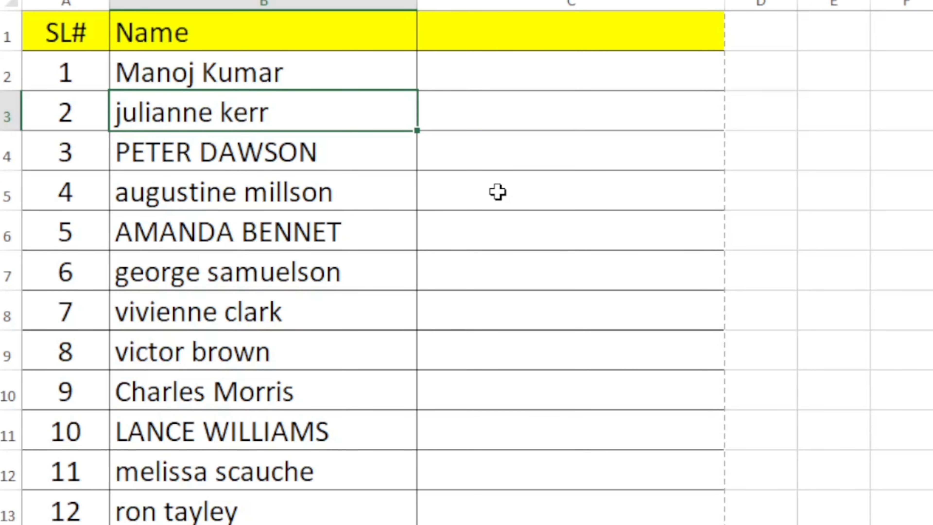
key("ctrl+shift+u")
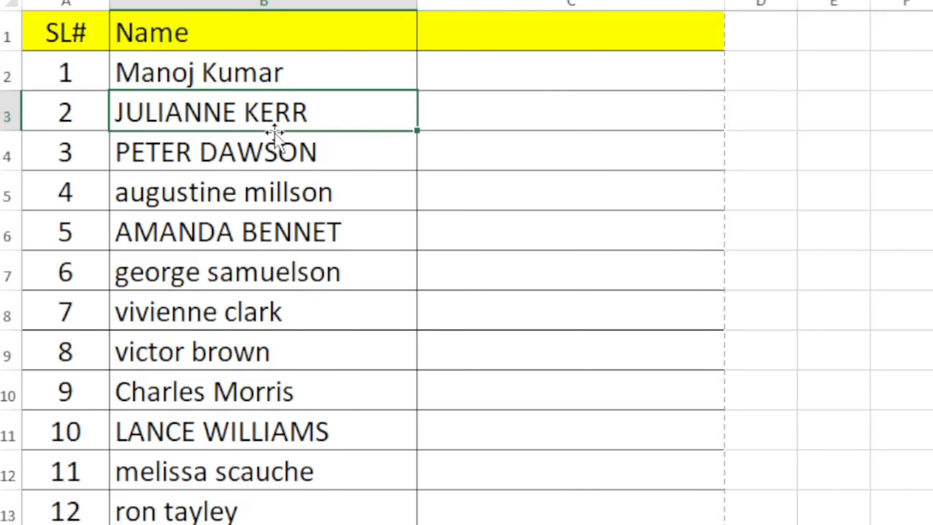
left_click(290, 199)
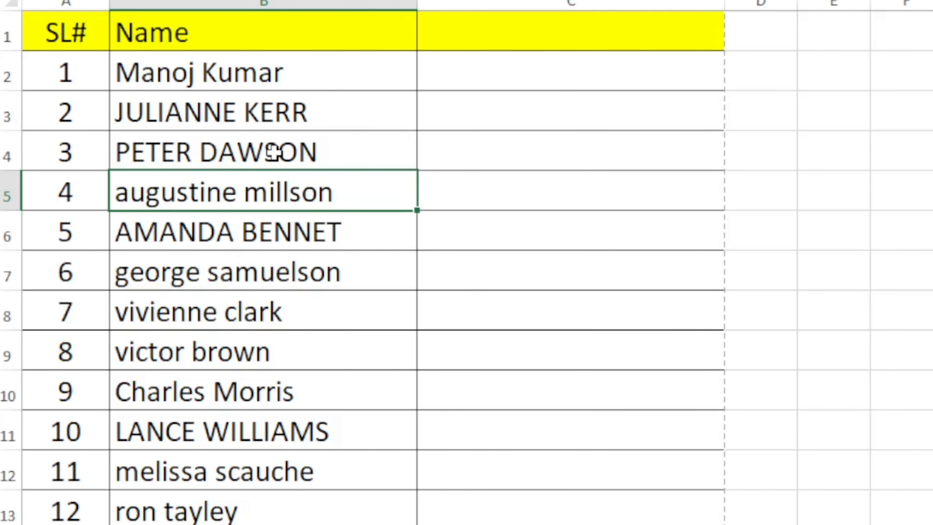
left_click(312, 112)
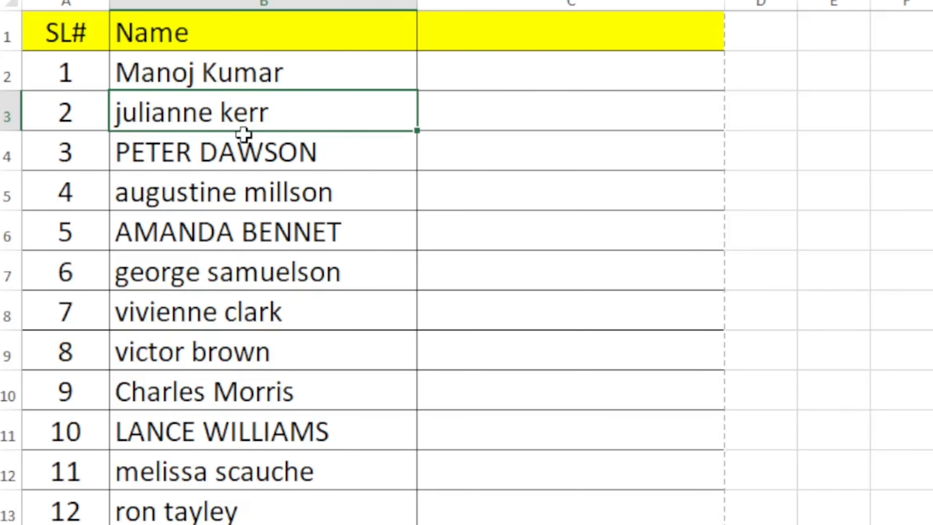
left_click(223, 150)
left_click(269, 107)
key("ctrl+shift+p")
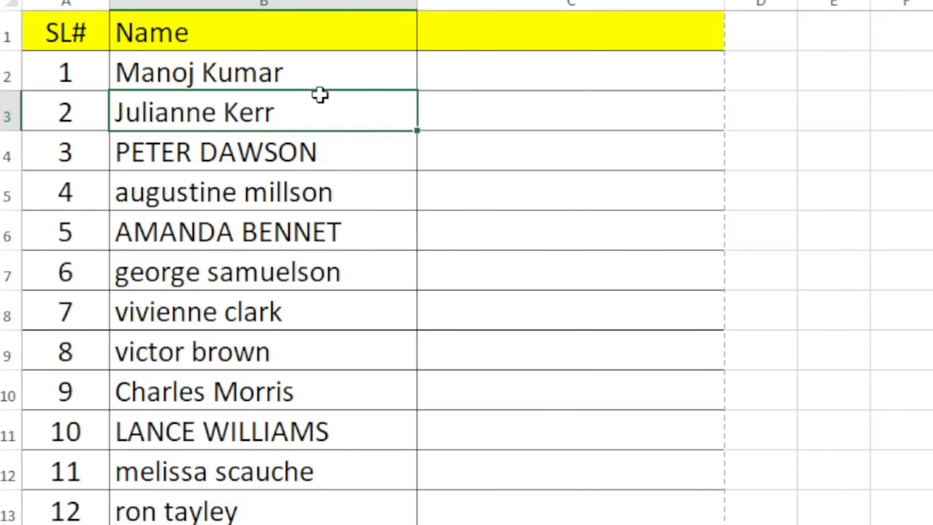
left_click(332, 73)
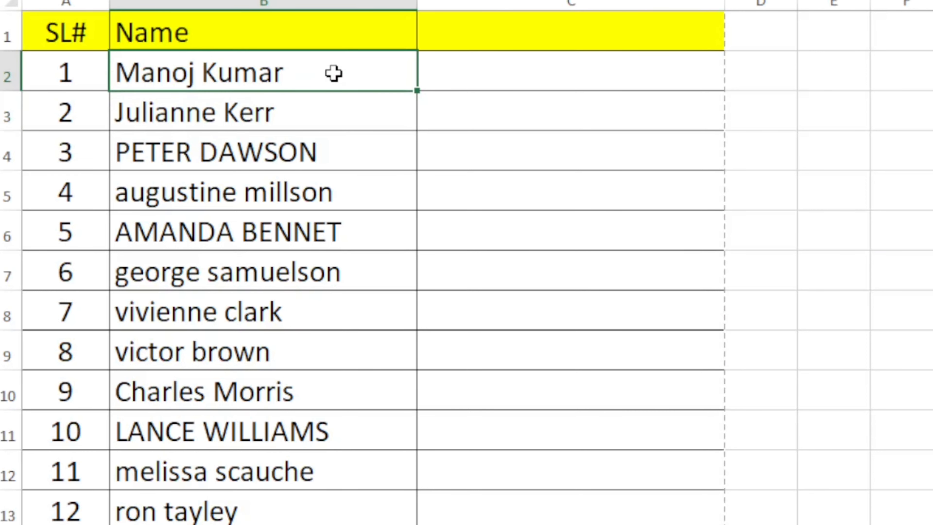
key("ctrl+shift+l")
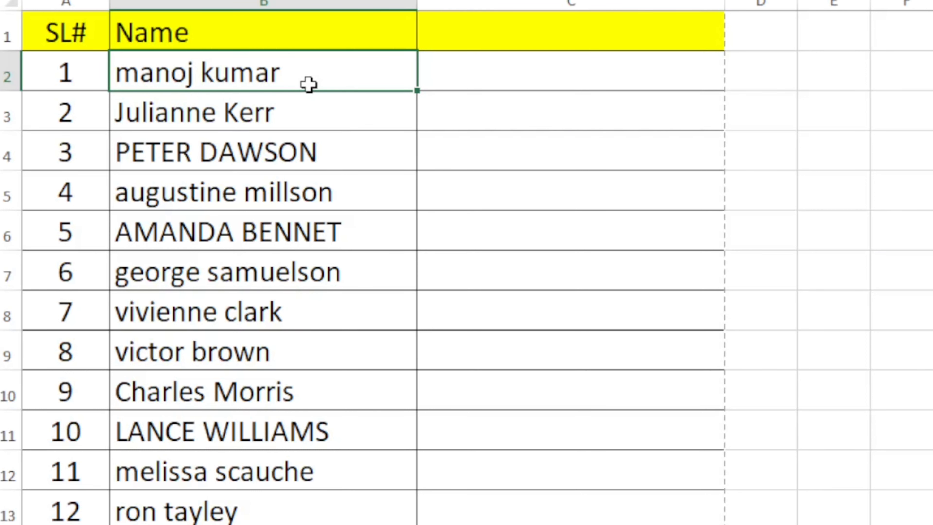
key("ctrl+z")
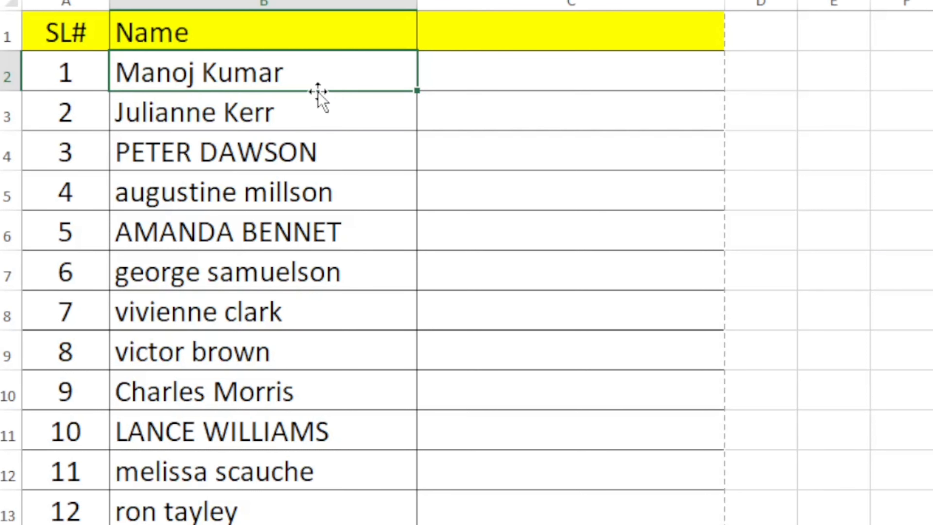
left_click(322, 191)
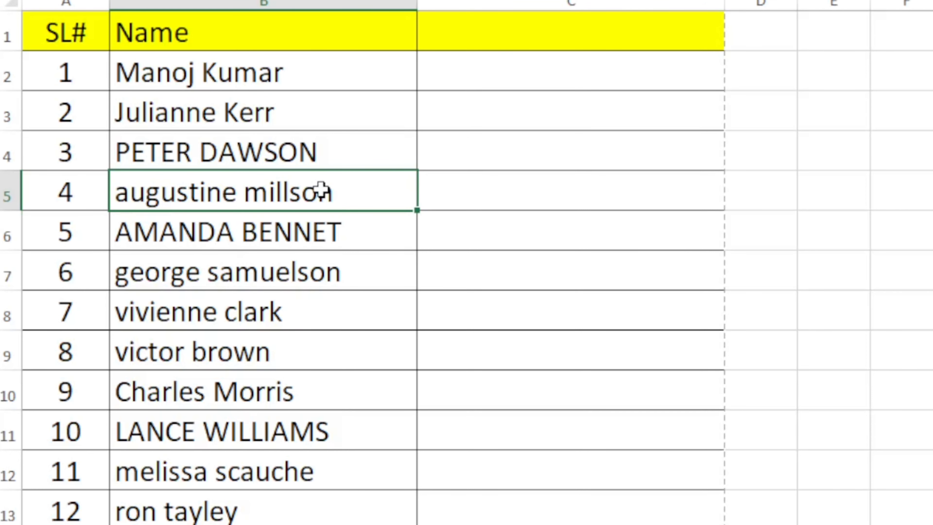
key("ctrl+shift+u")
left_click(414, 312)
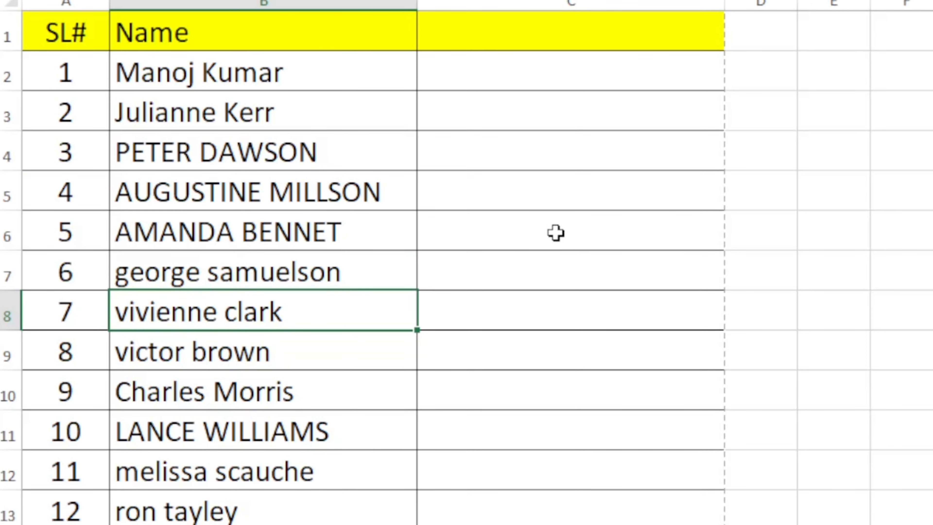
left_click(666, 183)
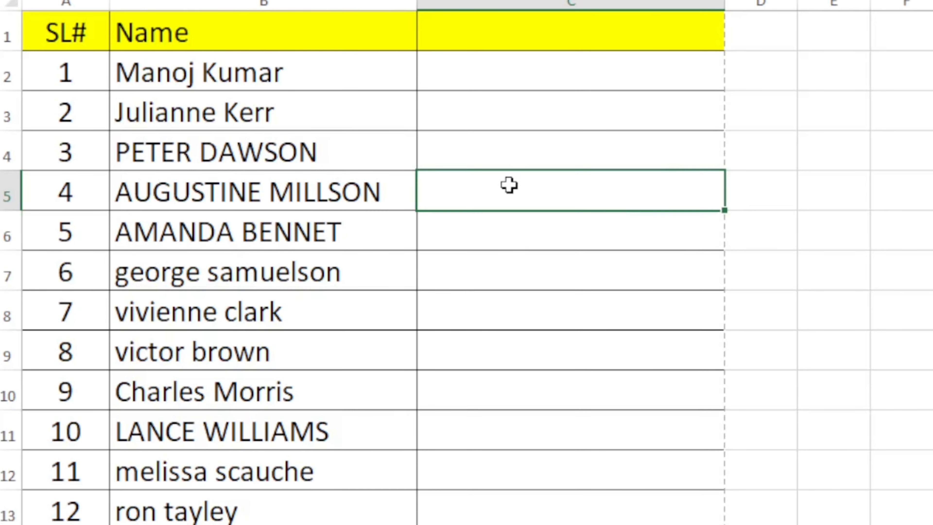
scroll(508, 185, "down", 3)
scroll(477, 244, "up", 3)
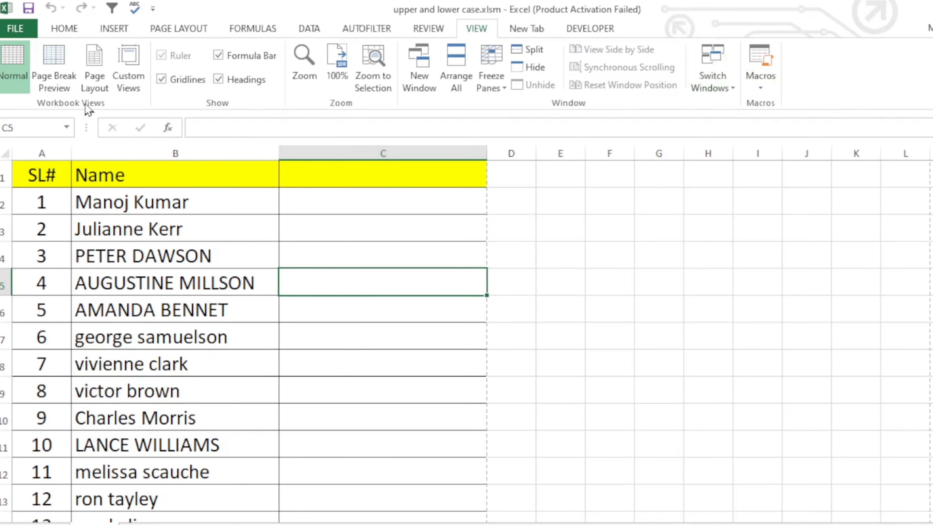
Step: Save the workbook in the excel folder as upper and lower case.xlsm, an Excel Macro-Enabled Workbook
left_click(67, 30)
key("Left")
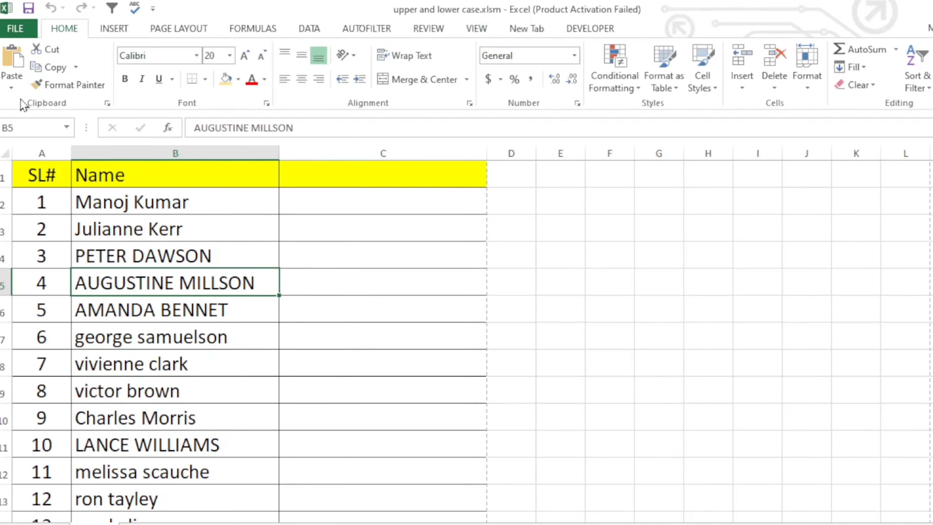
left_click(16, 29)
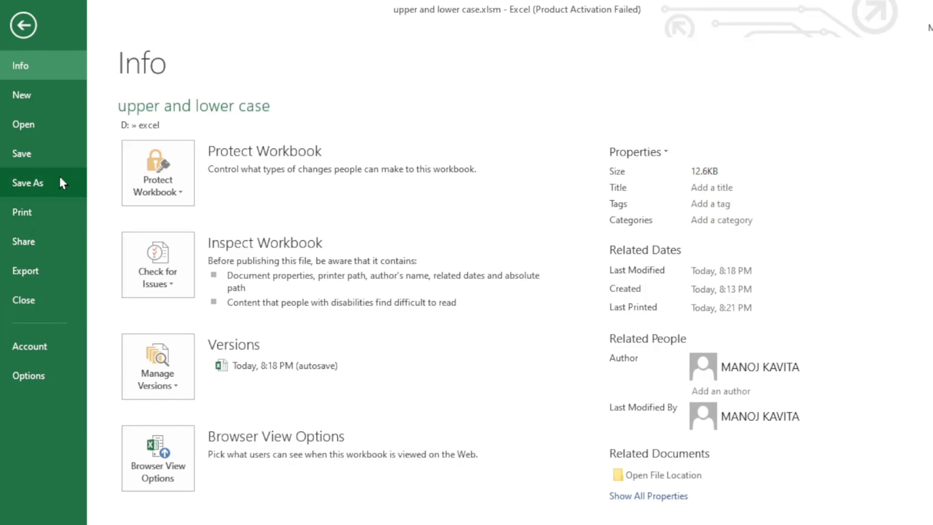
left_click(46, 181)
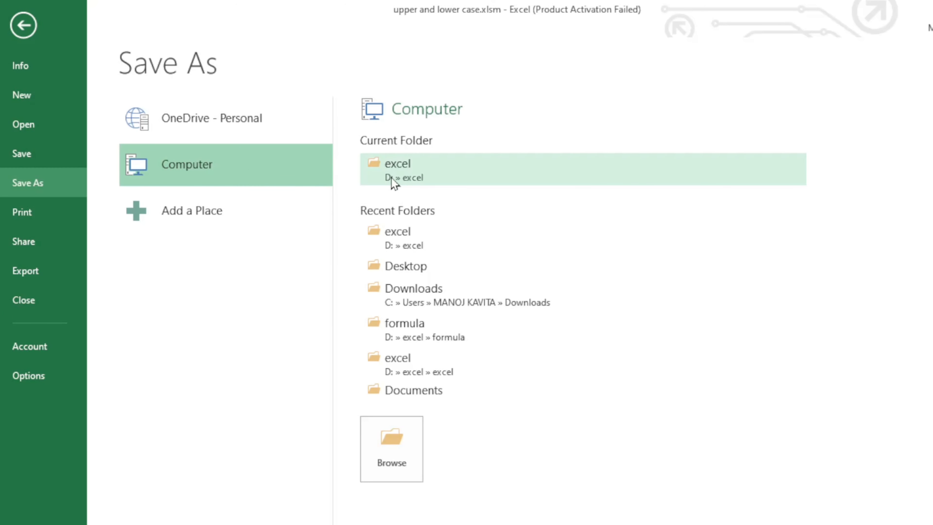
left_click(391, 176)
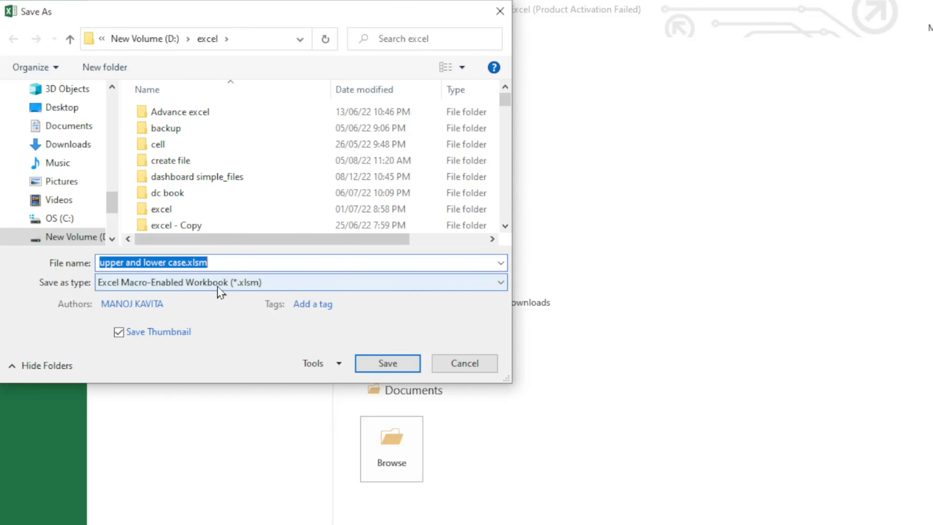
left_click(221, 283)
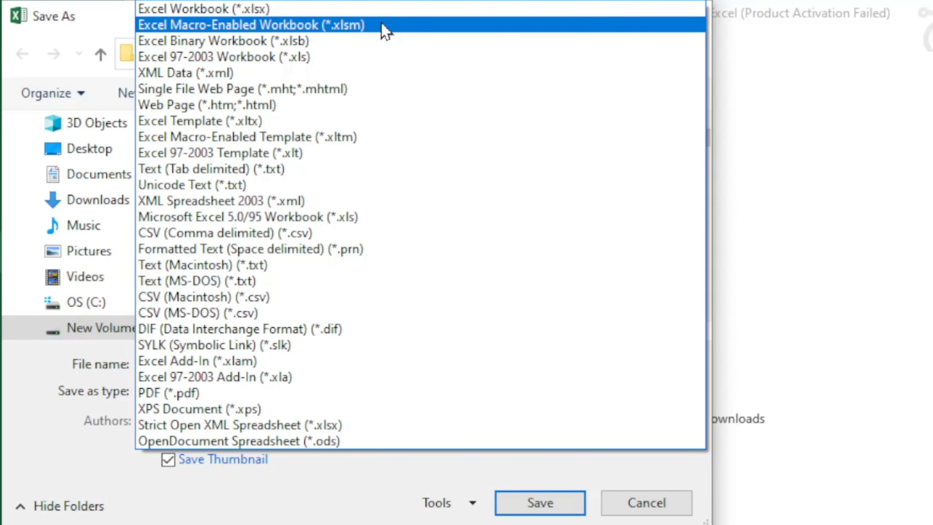
left_click(384, 32)
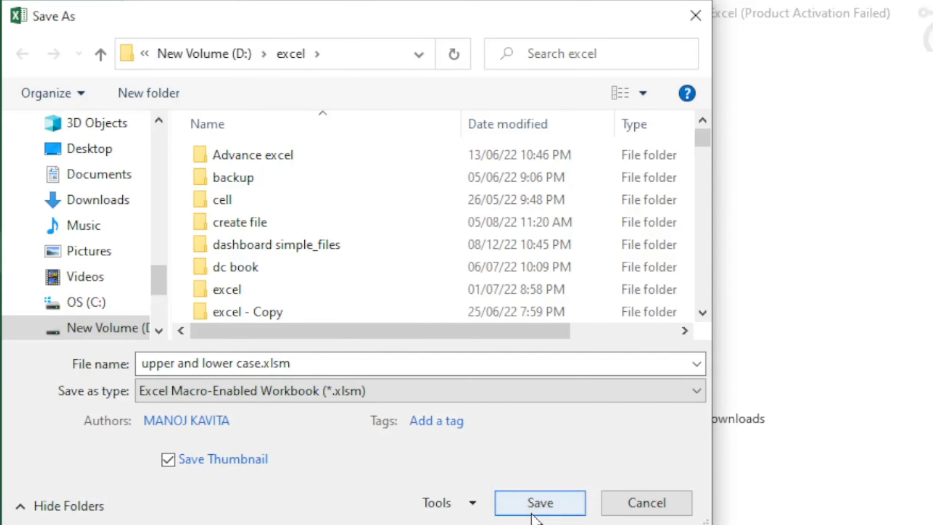
left_click(539, 509)
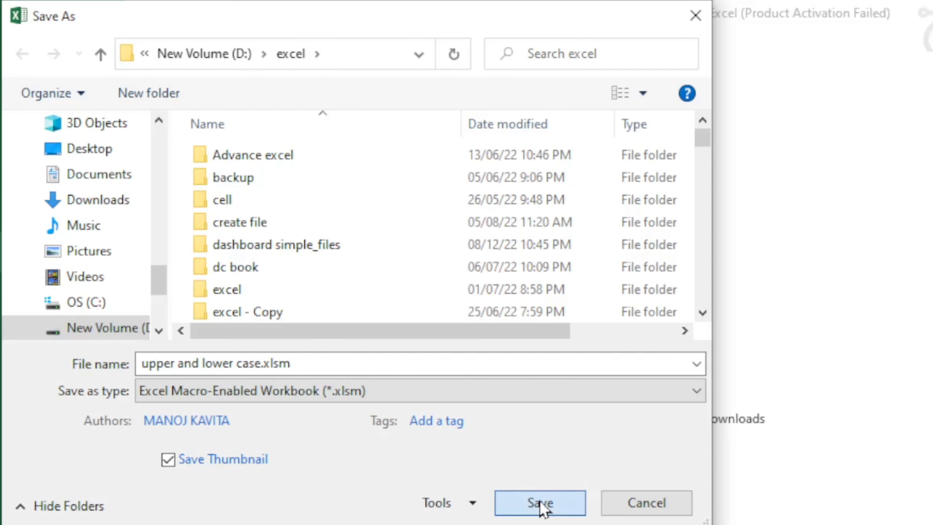
left_click(764, 405)
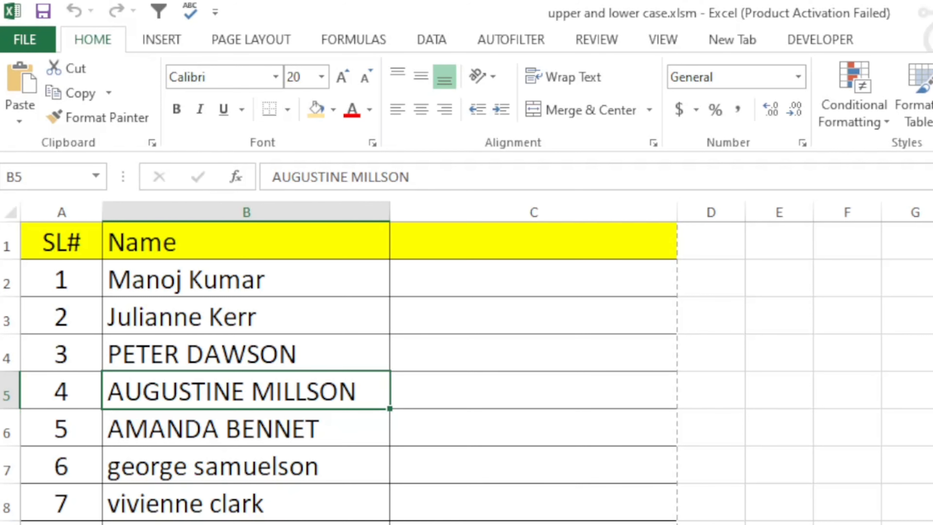
Step: Look over the name list in column B after saving
left_click(257, 524)
left_click(378, 504)
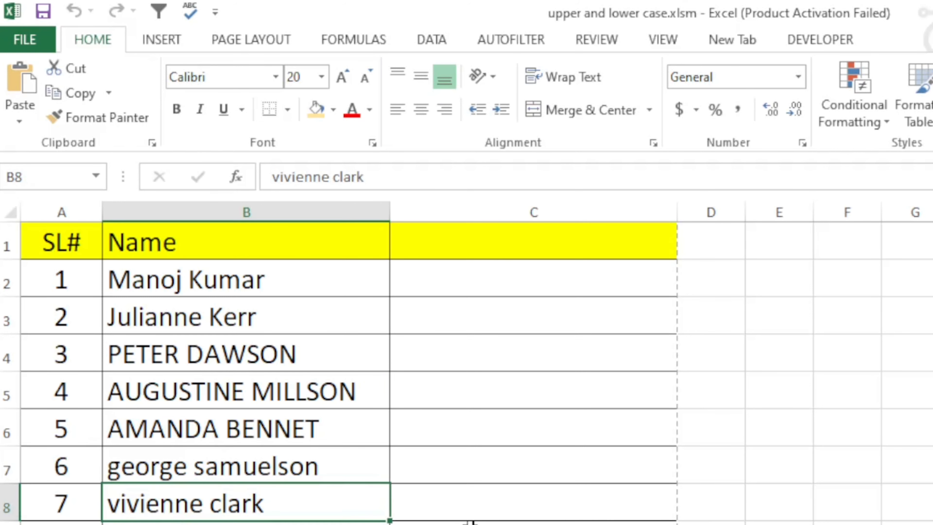
scroll(422, 516, "down", 2)
scroll(416, 517, "up", 2)
left_click(610, 399)
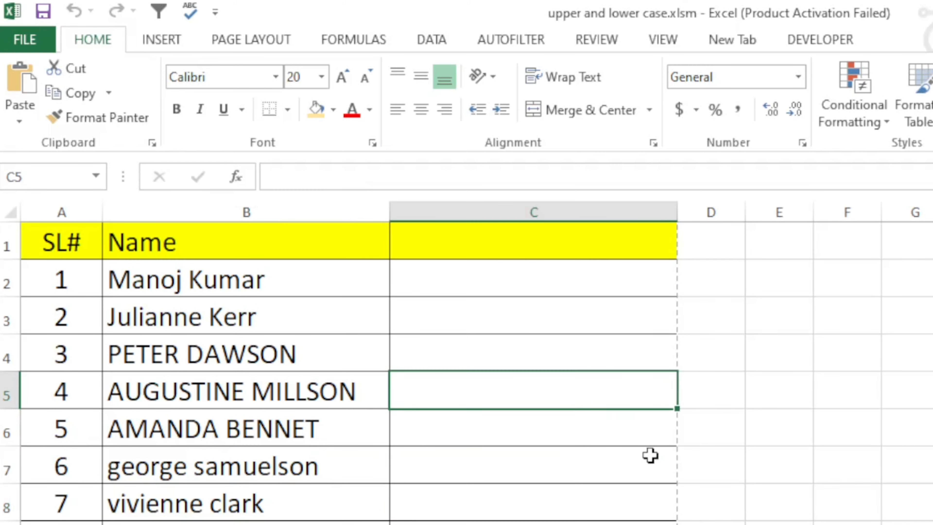